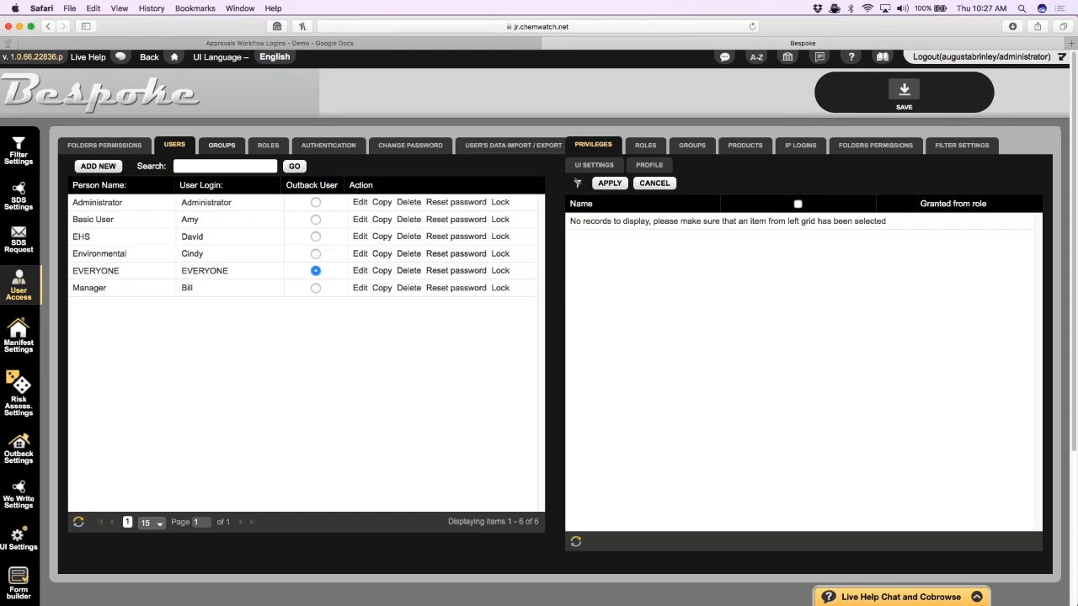
Step: View the user groups list, open the approval constructor, and set the current approvals mode to Edit
{"action": "left_click", "coordinate": [222, 145]}
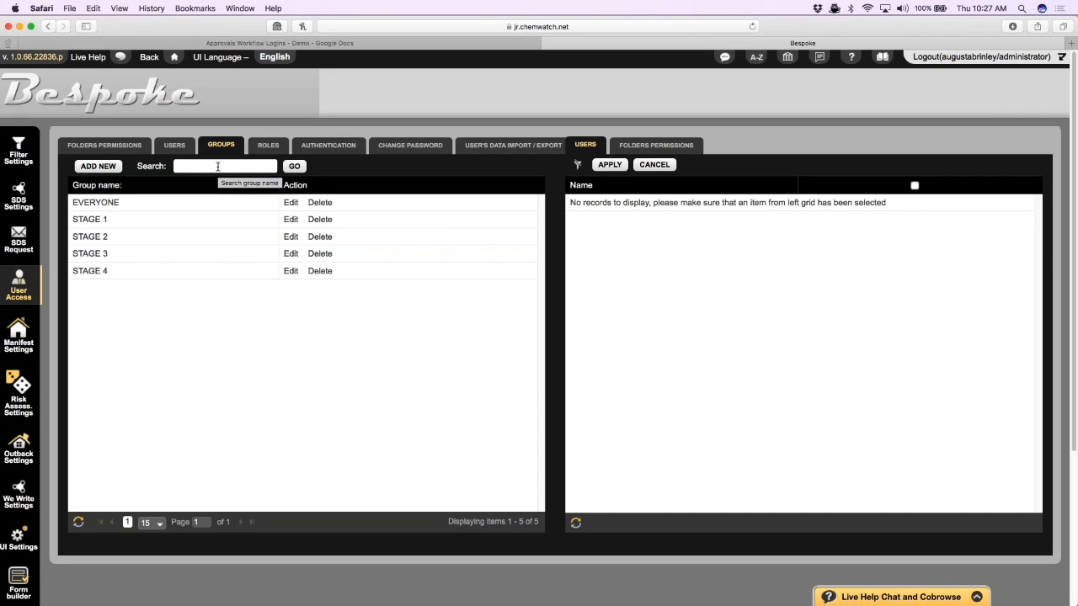
{"action": "scroll", "coordinate": [253, 337], "scroll_direction": "down", "scroll_amount": 5}
{"action": "left_click", "coordinate": [19, 505]}
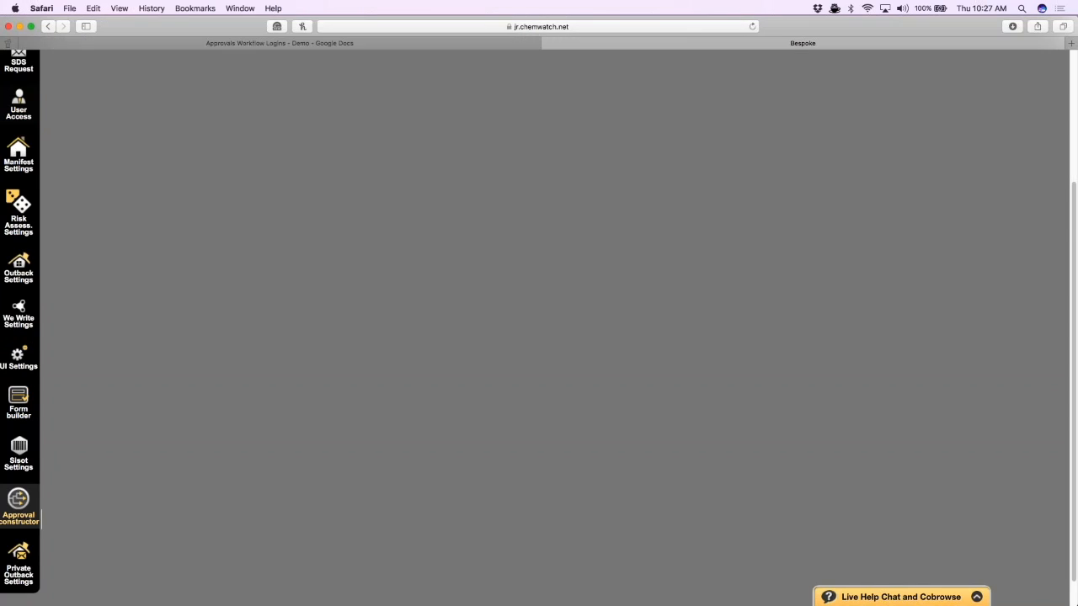
{"action": "scroll", "coordinate": [402, 438], "scroll_direction": "up", "scroll_amount": 5}
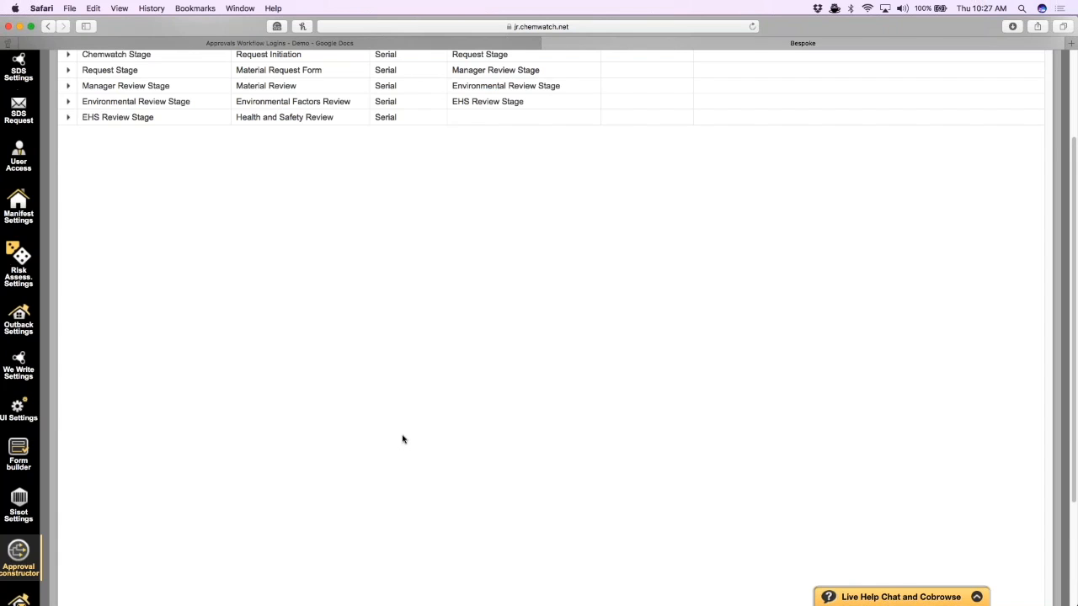
{"action": "mouse_move", "coordinate": [91, 196]}
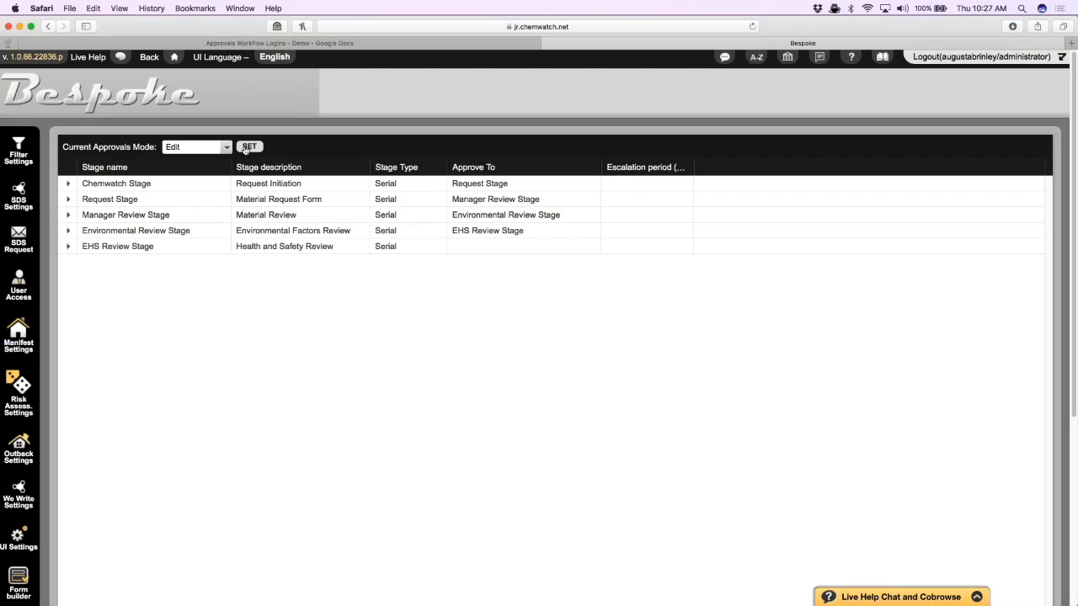
{"action": "left_click", "coordinate": [247, 147]}
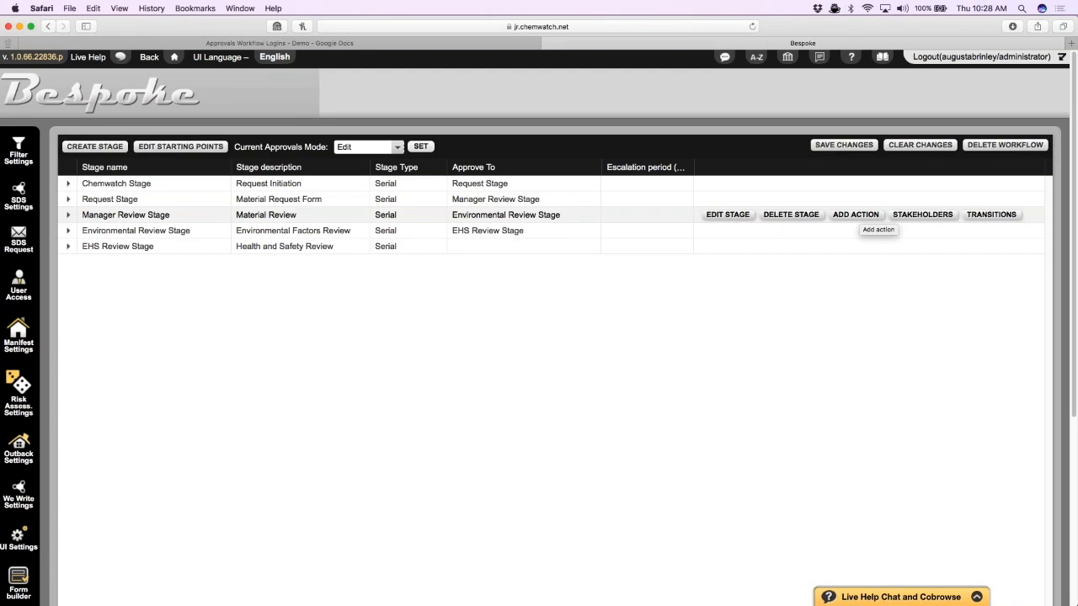
Step: Expand the Manager Review Stage in the approval workflow and examine its list of actions
{"action": "left_click", "coordinate": [69, 216]}
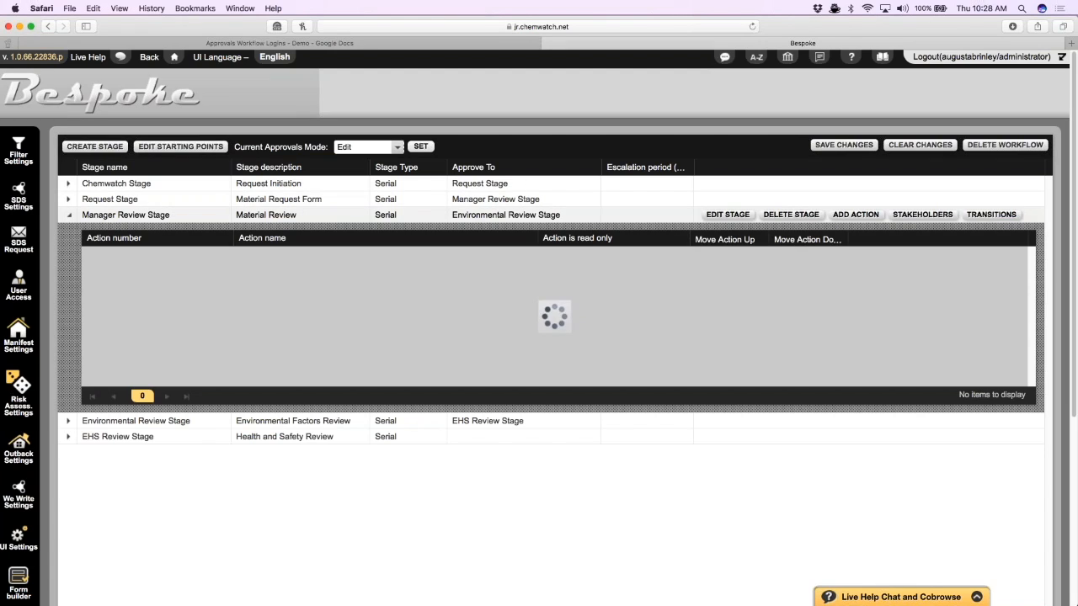
{"action": "mouse_move", "coordinate": [806, 218]}
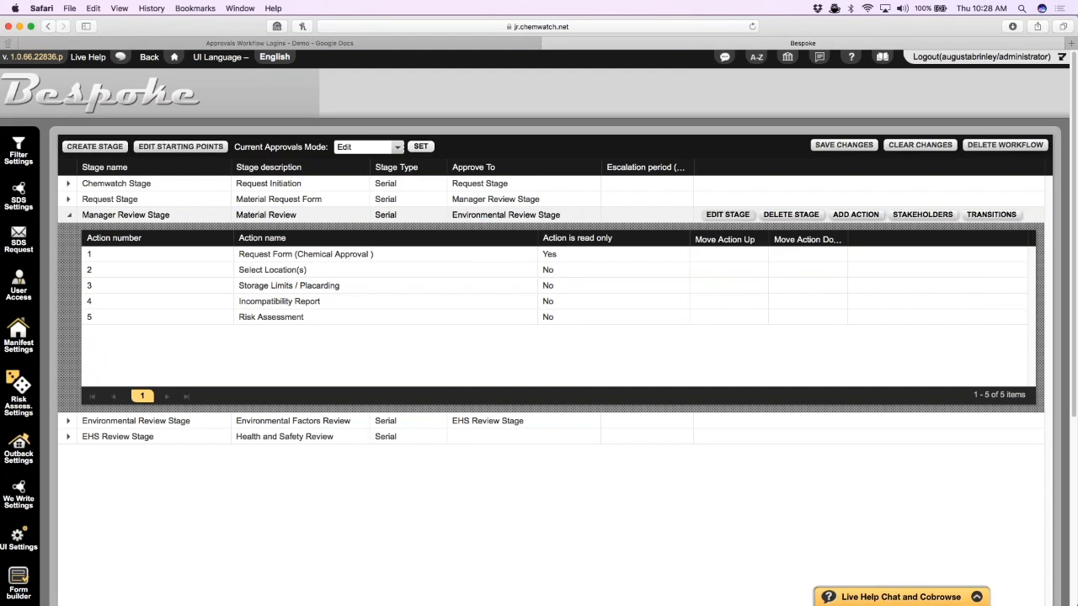
{"action": "mouse_move", "coordinate": [712, 306]}
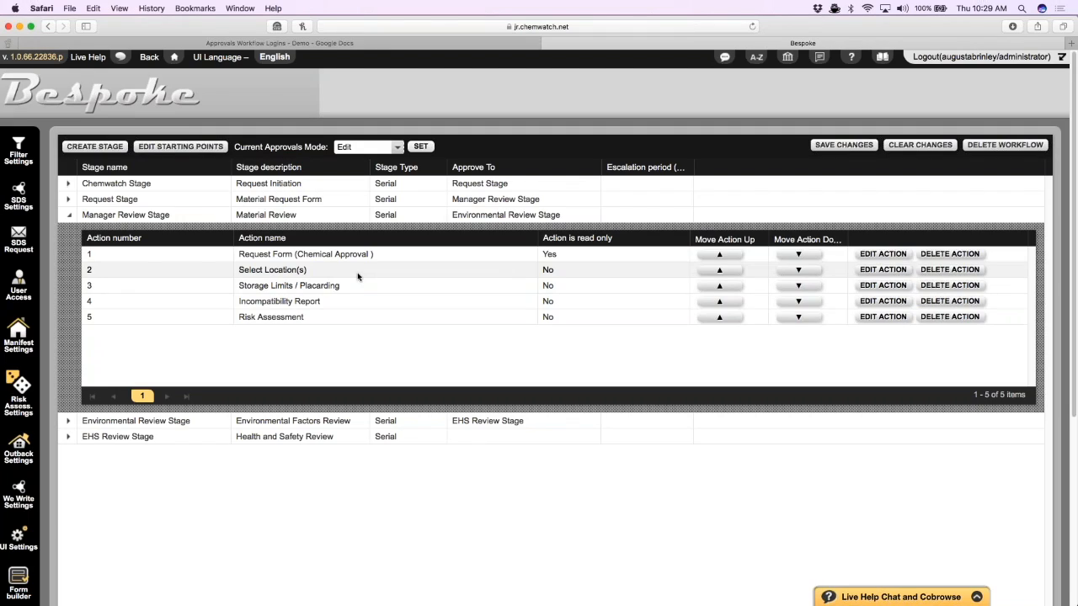
Step: Open the Environmental Review Stage's static report action, examine its available action types and report types, and close it without saving
{"action": "left_click", "coordinate": [68, 421]}
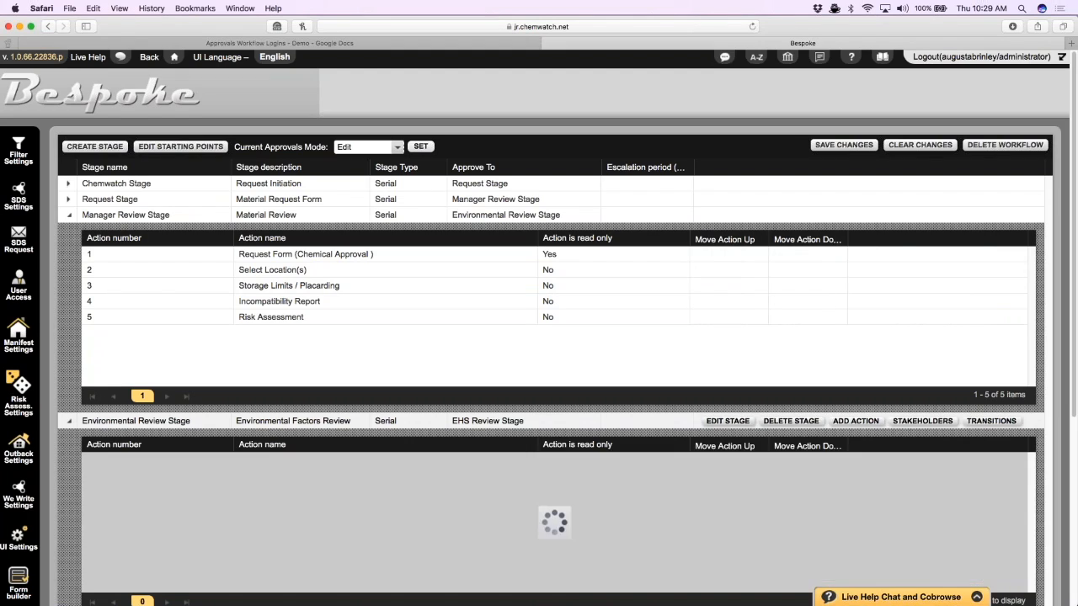
{"action": "left_click", "coordinate": [881, 477]}
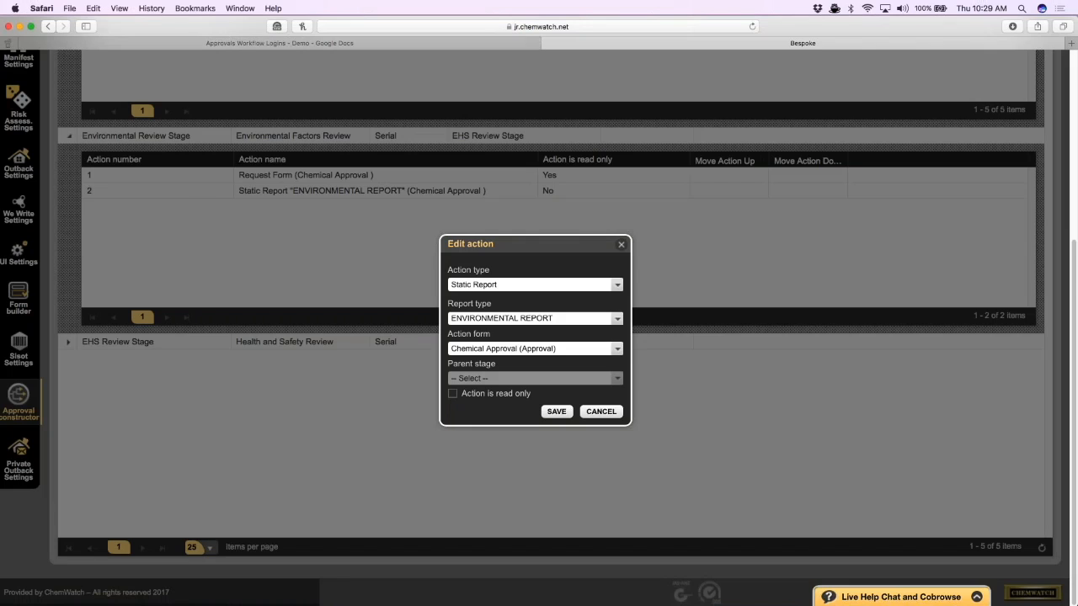
{"action": "left_click", "coordinate": [555, 287]}
{"action": "scroll", "coordinate": [539, 375], "scroll_direction": "up", "scroll_amount": 1}
{"action": "scroll", "coordinate": [539, 404], "scroll_direction": "down", "scroll_amount": 3}
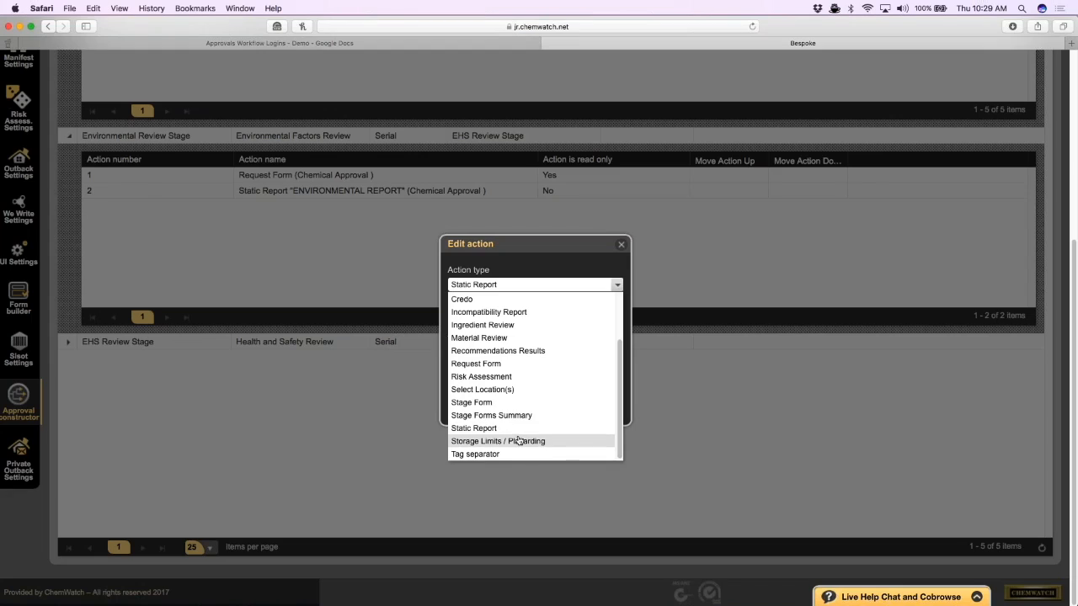
{"action": "left_click", "coordinate": [515, 431]}
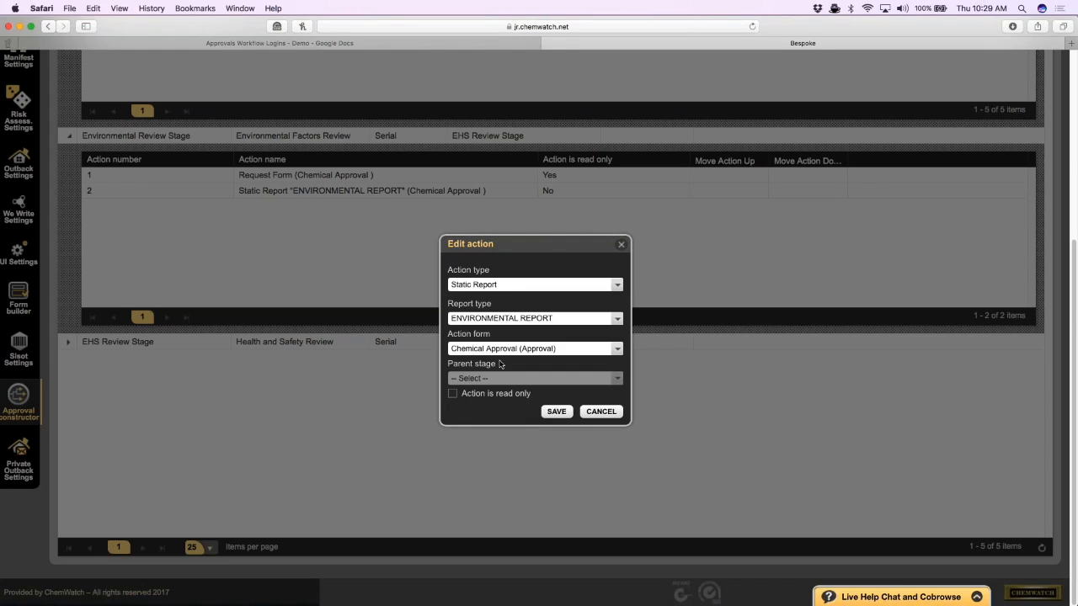
{"action": "left_click", "coordinate": [521, 322]}
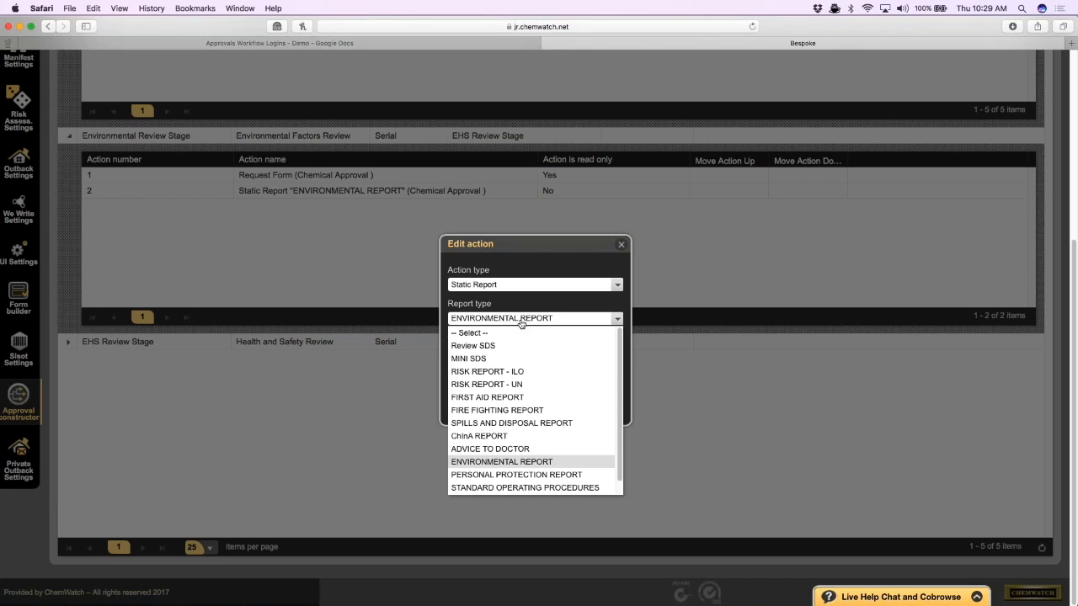
{"action": "left_click", "coordinate": [620, 245]}
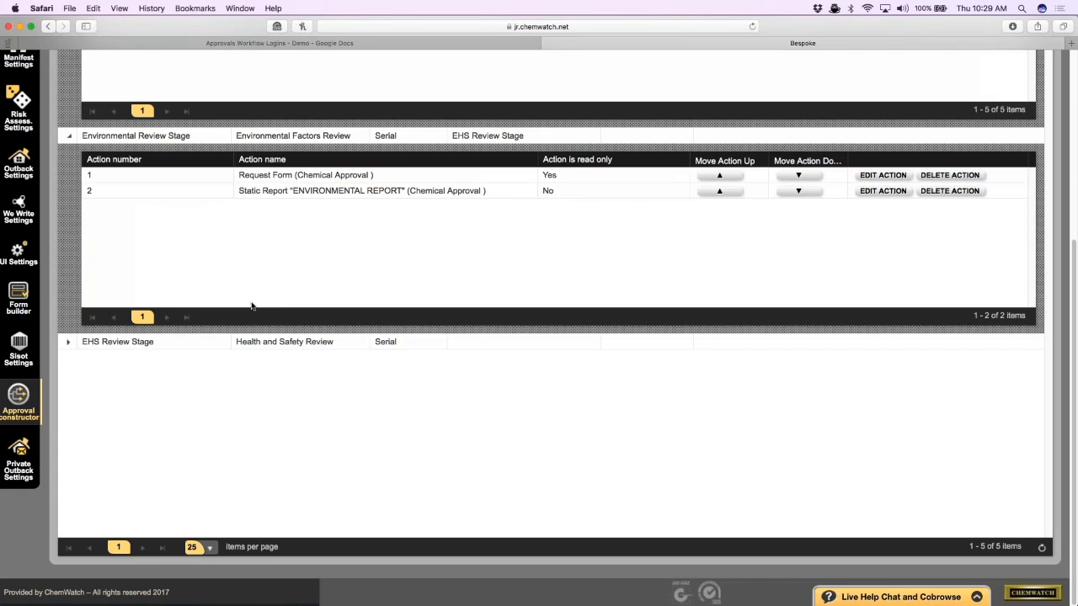
Step: Set the current approvals mode of the workflow to Active
{"action": "scroll", "coordinate": [251, 305], "scroll_direction": "up", "scroll_amount": 10}
{"action": "left_click", "coordinate": [370, 147]}
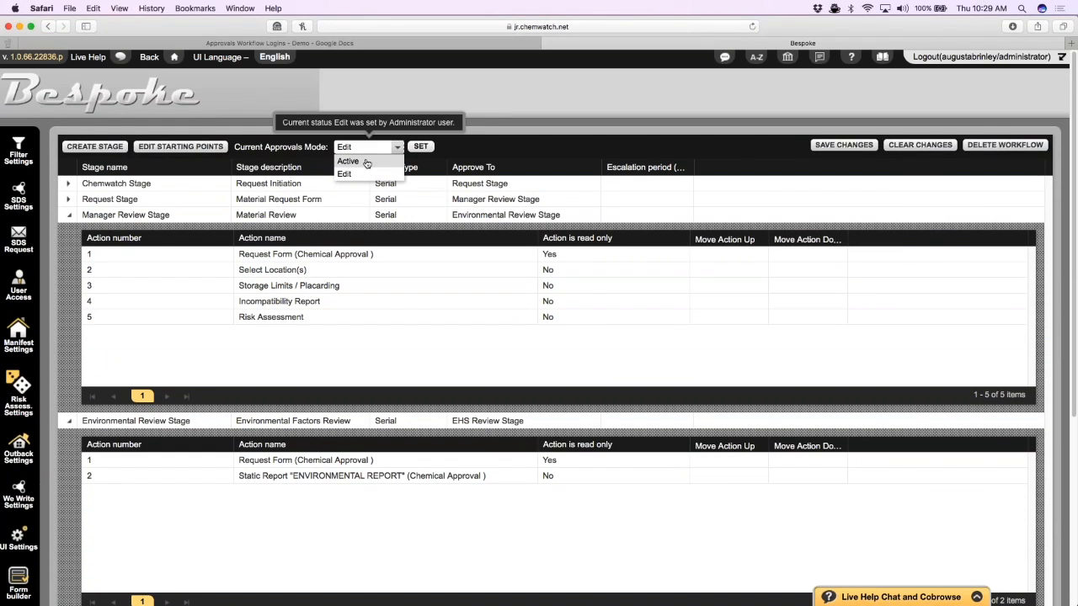
{"action": "left_click", "coordinate": [366, 162]}
{"action": "left_click", "coordinate": [421, 147]}
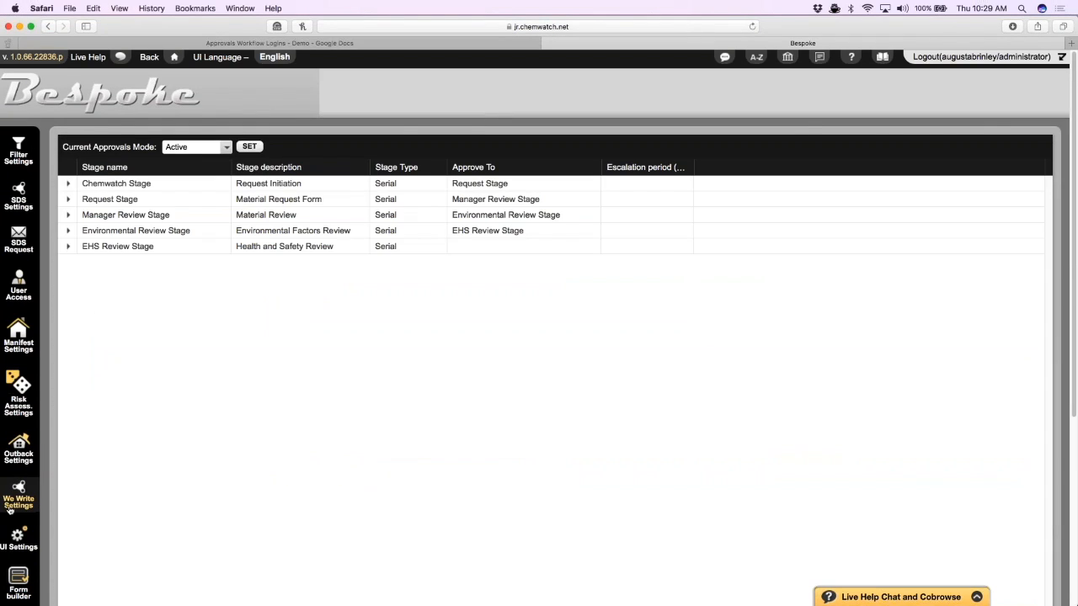
Step: Go to the form builder and open the Chemical Approval form
{"action": "scroll", "coordinate": [168, 379], "scroll_direction": "down", "scroll_amount": 2}
{"action": "left_click", "coordinate": [16, 523]}
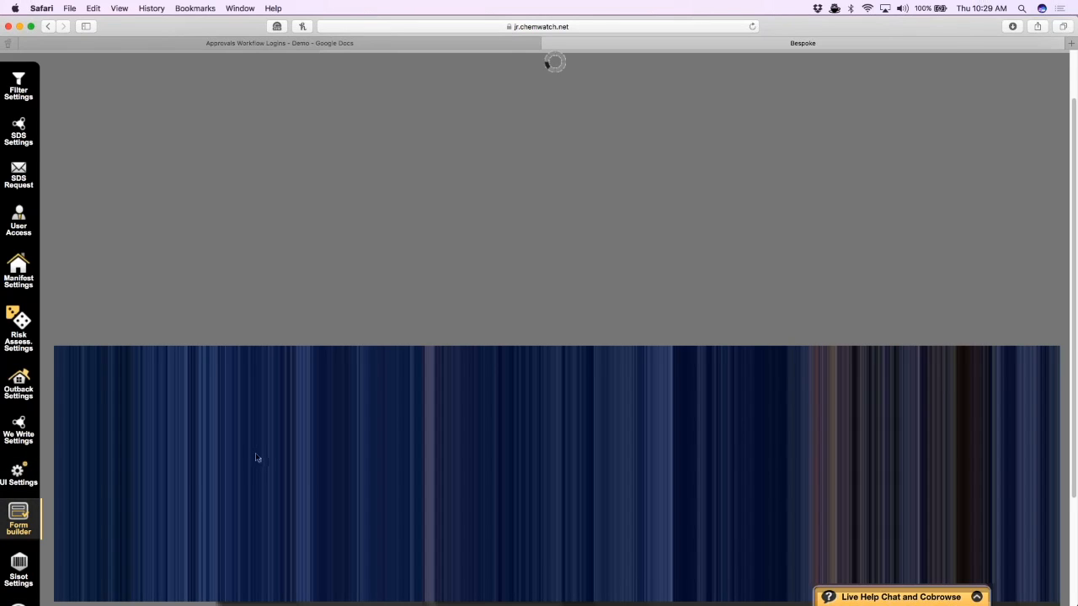
{"action": "scroll", "coordinate": [265, 450], "scroll_direction": "up", "scroll_amount": 2}
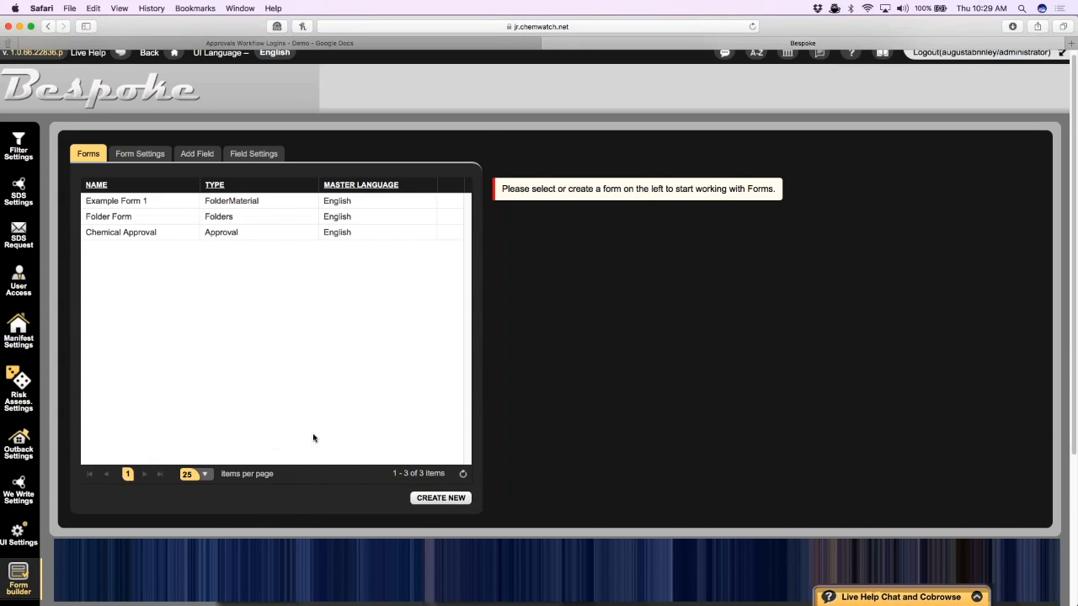
{"action": "scroll", "coordinate": [314, 436], "scroll_direction": "up", "scroll_amount": 1}
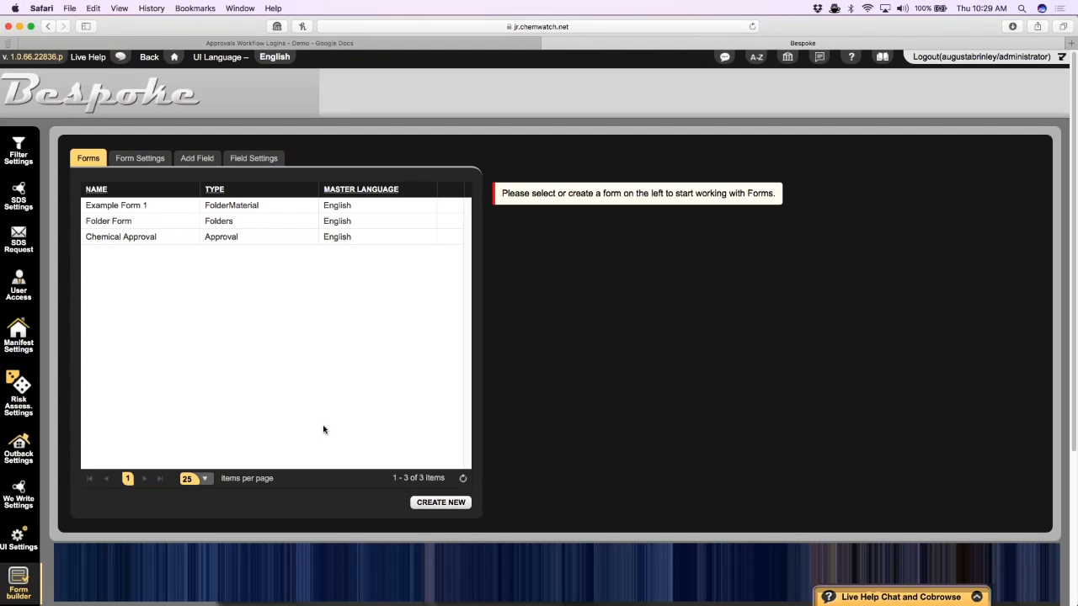
{"action": "mouse_move", "coordinate": [127, 238]}
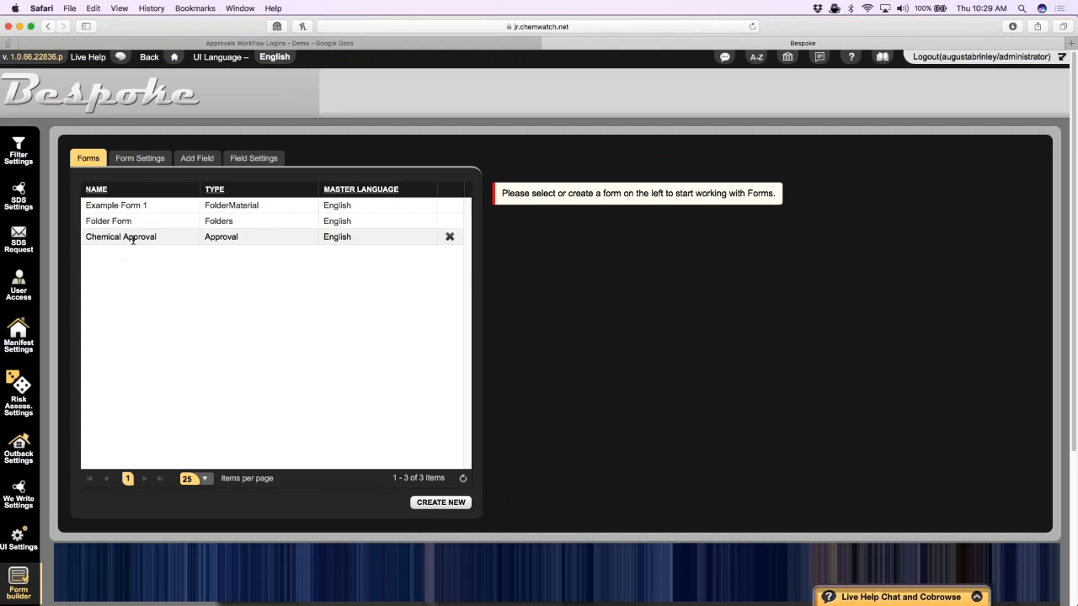
{"action": "left_click", "coordinate": [141, 236]}
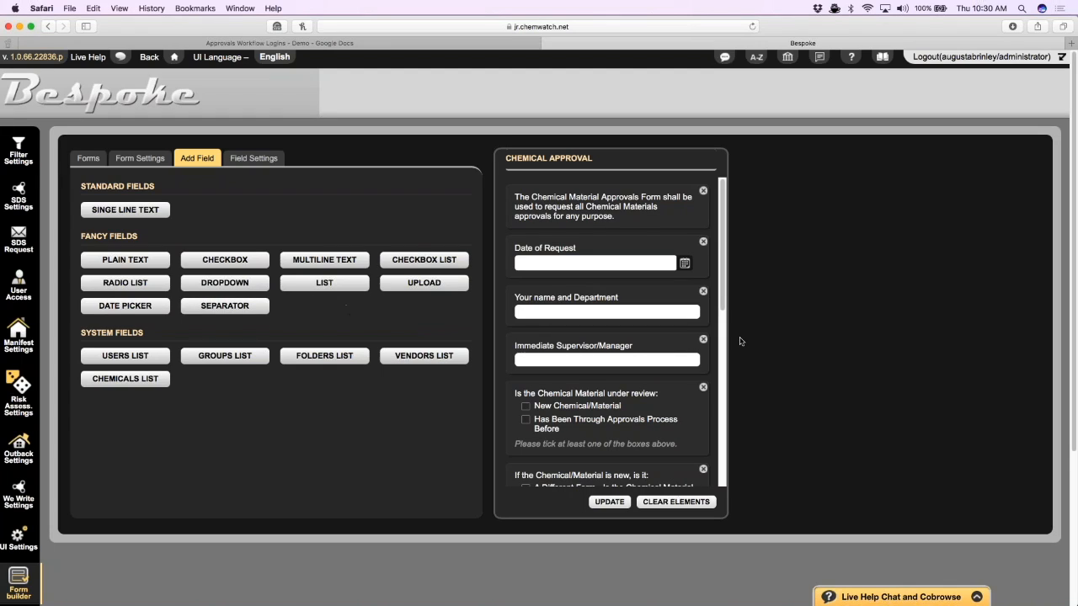
Step: Look over the first fields of the form and open the settings of the "Is the Chemical Material under review:" checkbox list
{"action": "scroll", "coordinate": [650, 318], "scroll_direction": "down", "scroll_amount": 1}
{"action": "scroll", "coordinate": [653, 332], "scroll_direction": "down", "scroll_amount": 3}
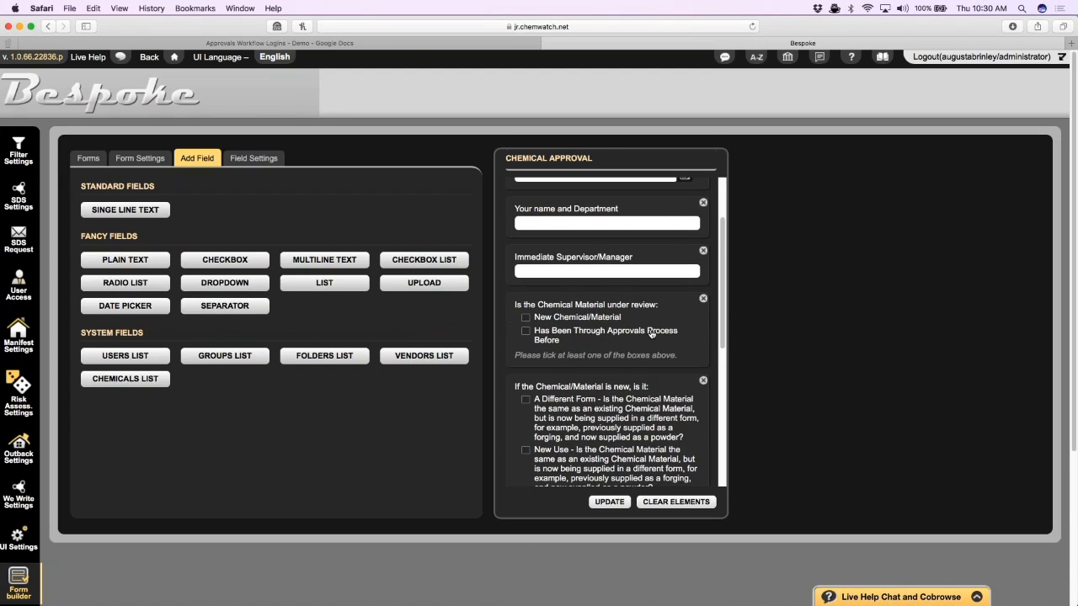
{"action": "scroll", "coordinate": [674, 370], "scroll_direction": "up", "scroll_amount": 3}
{"action": "scroll", "coordinate": [616, 421], "scroll_direction": "down", "scroll_amount": 1}
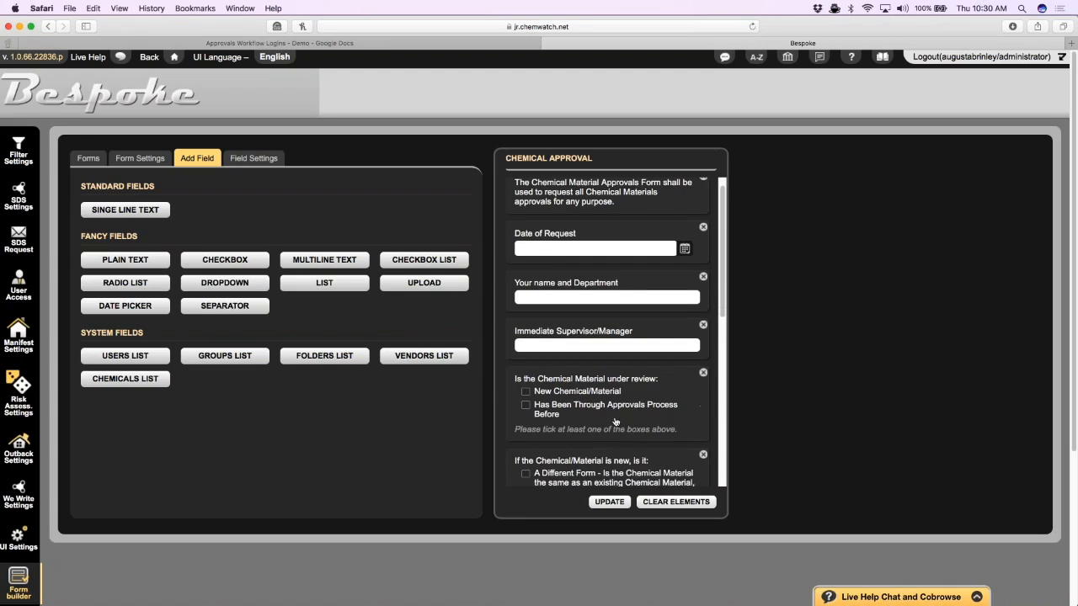
{"action": "left_click", "coordinate": [616, 388]}
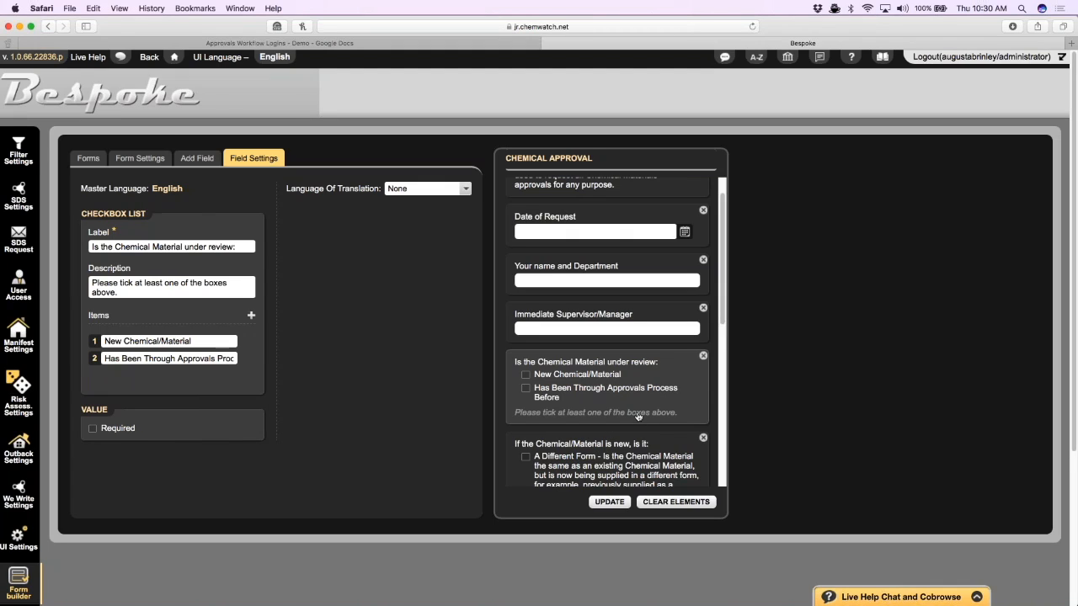
Step: Examine all fields of the Chemical Approval form, from the introductory text to the attachment upload
{"action": "scroll", "coordinate": [636, 418], "scroll_direction": "down", "scroll_amount": 5}
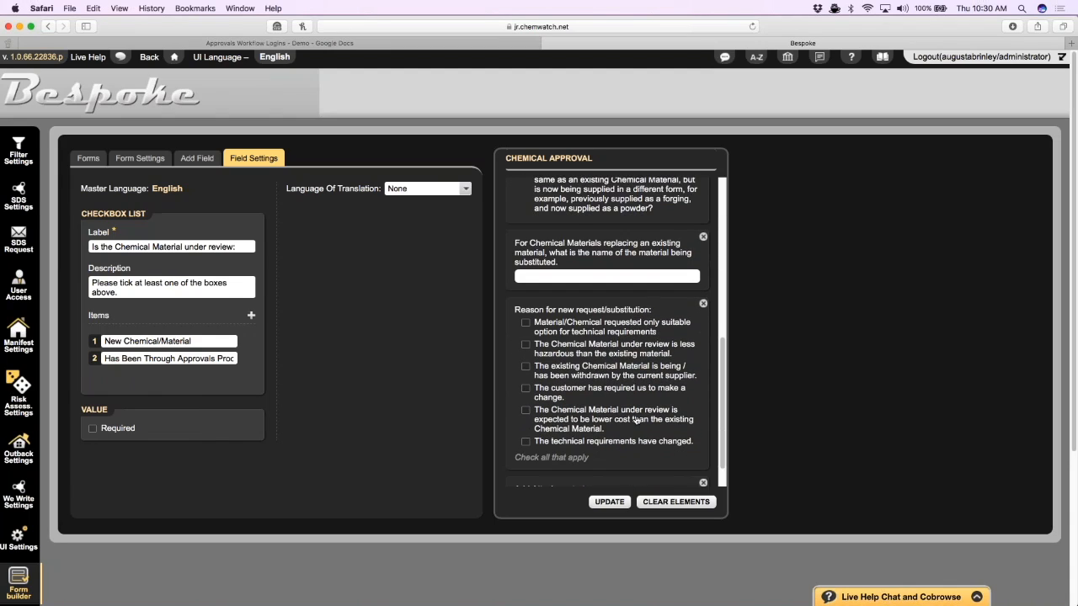
{"action": "scroll", "coordinate": [636, 419], "scroll_direction": "up", "scroll_amount": 10}
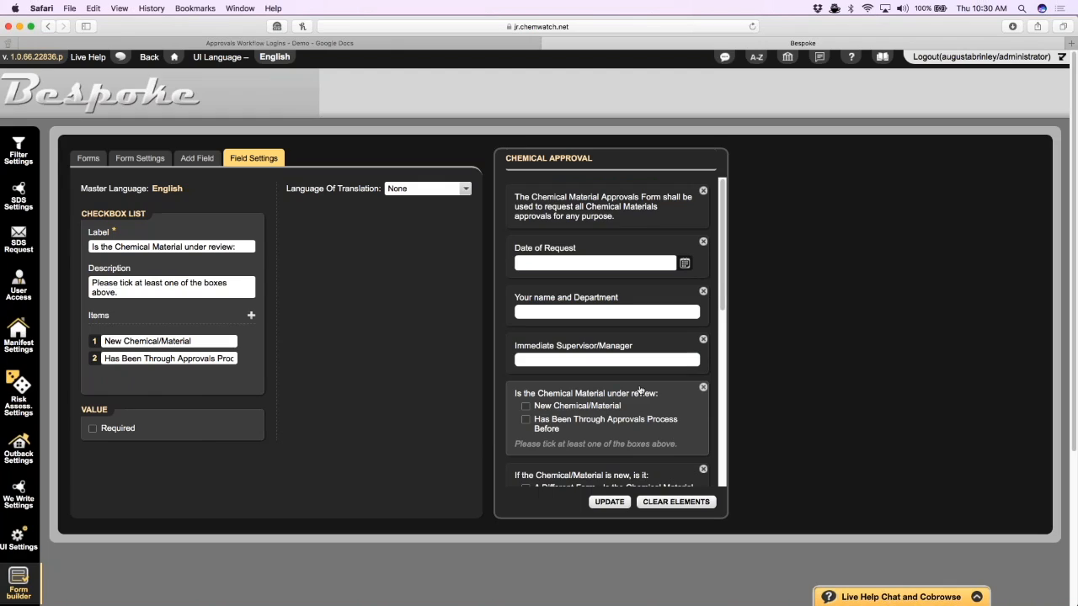
{"action": "scroll", "coordinate": [640, 389], "scroll_direction": "down", "scroll_amount": 4}
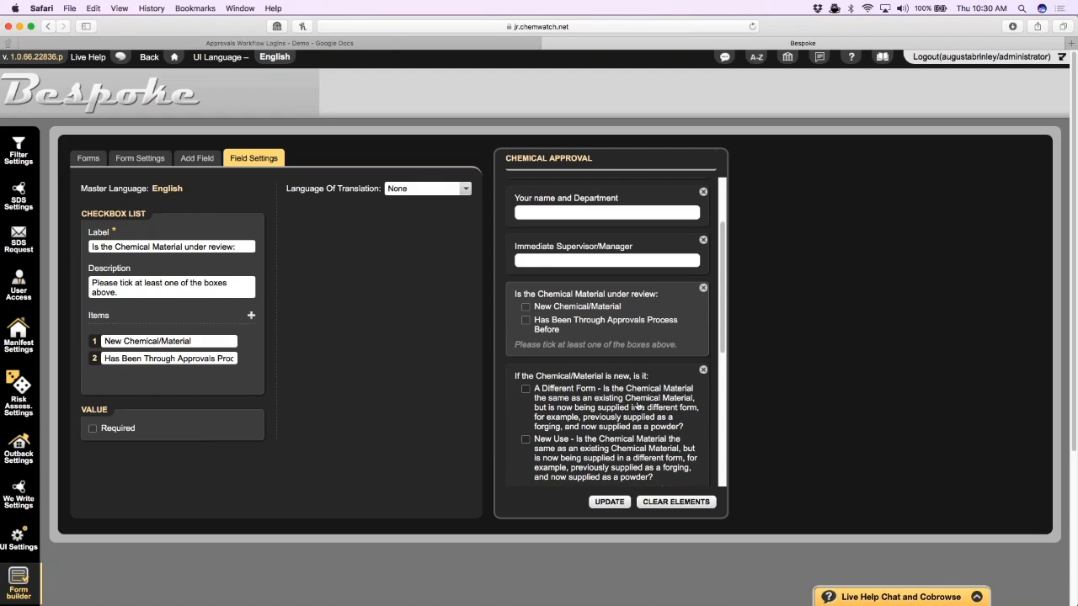
{"action": "scroll", "coordinate": [638, 407], "scroll_direction": "down", "scroll_amount": 5}
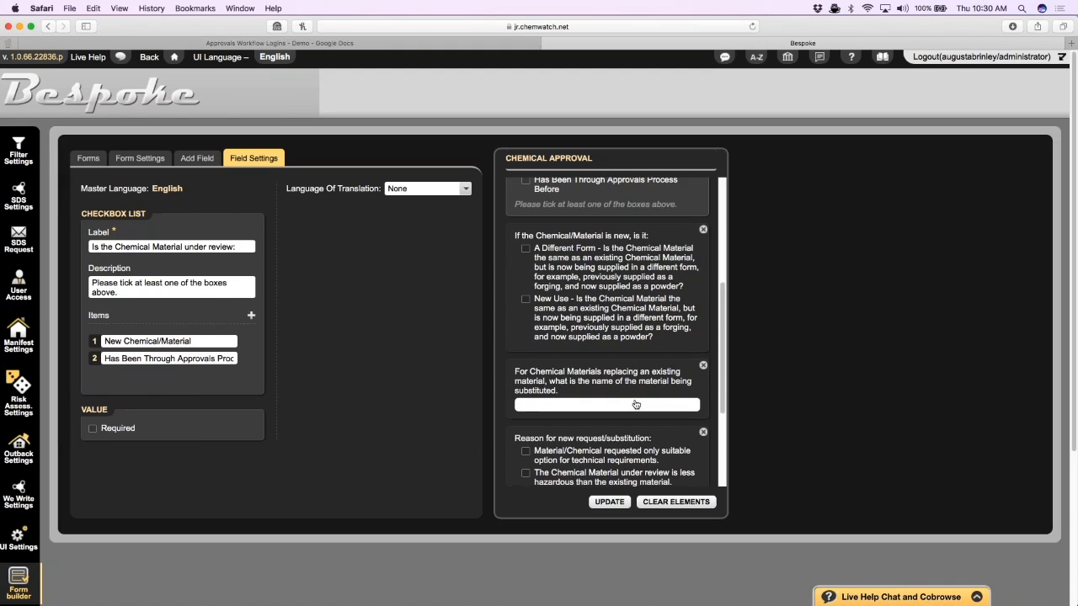
{"action": "scroll", "coordinate": [636, 405], "scroll_direction": "down", "scroll_amount": 5}
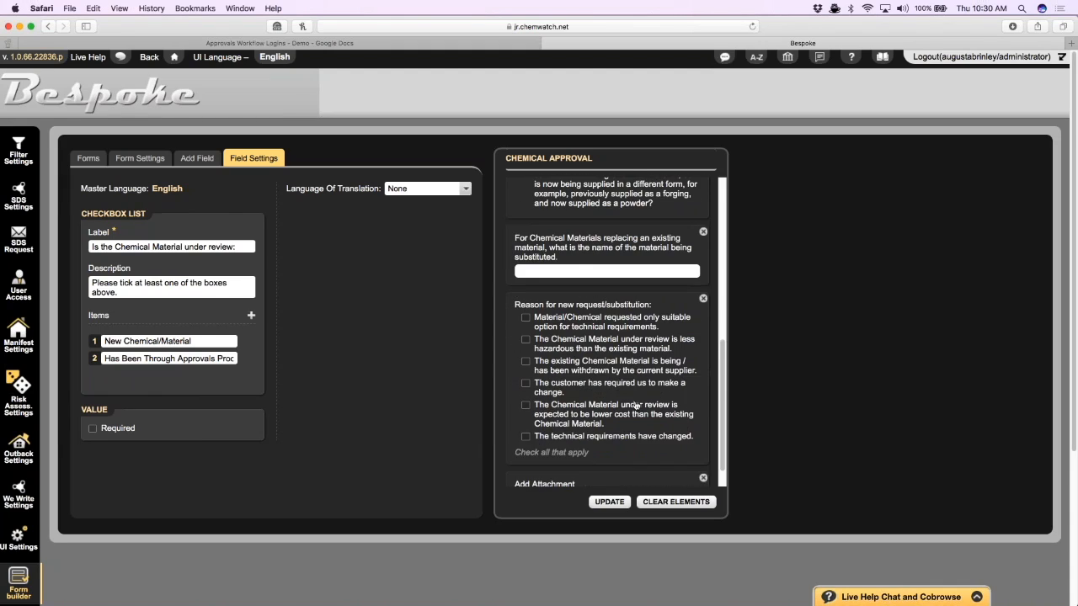
{"action": "scroll", "coordinate": [636, 405], "scroll_direction": "down", "scroll_amount": 1}
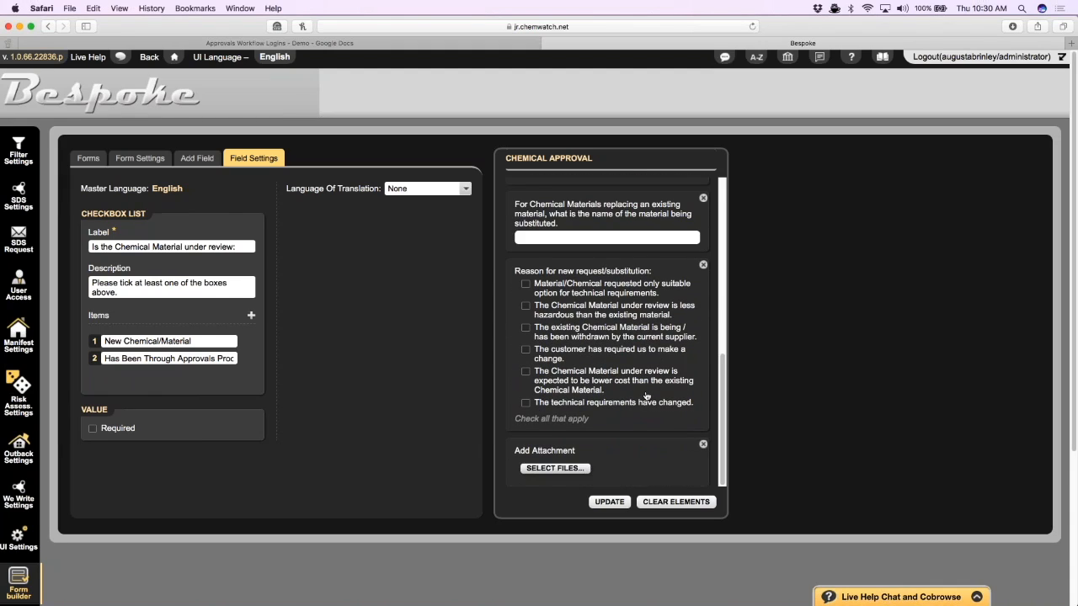
{"action": "scroll", "coordinate": [637, 402], "scroll_direction": "up", "scroll_amount": 5}
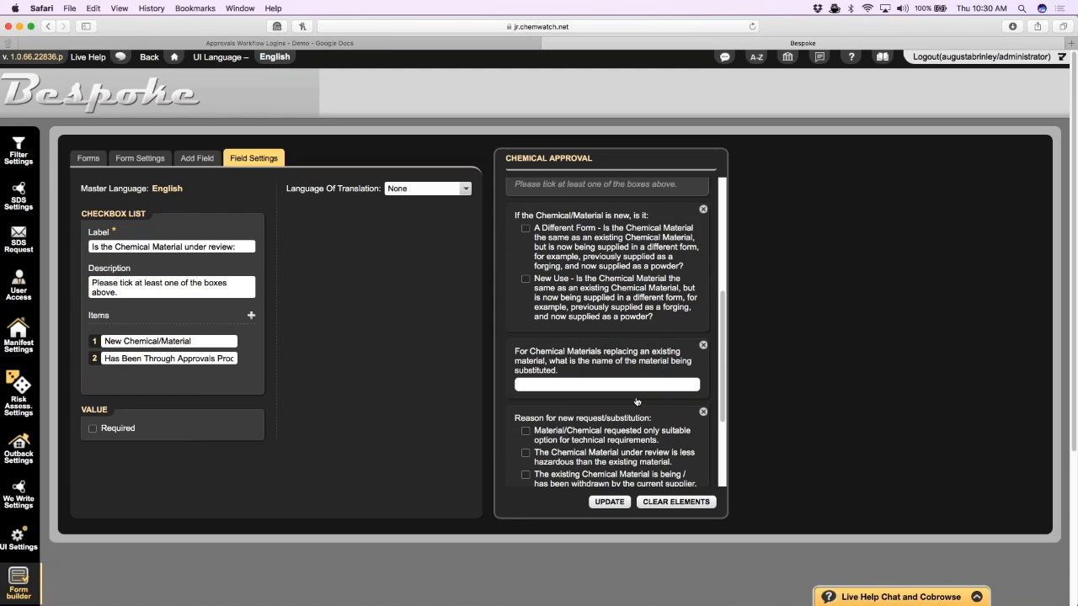
{"action": "scroll", "coordinate": [637, 402], "scroll_direction": "up", "scroll_amount": 9}
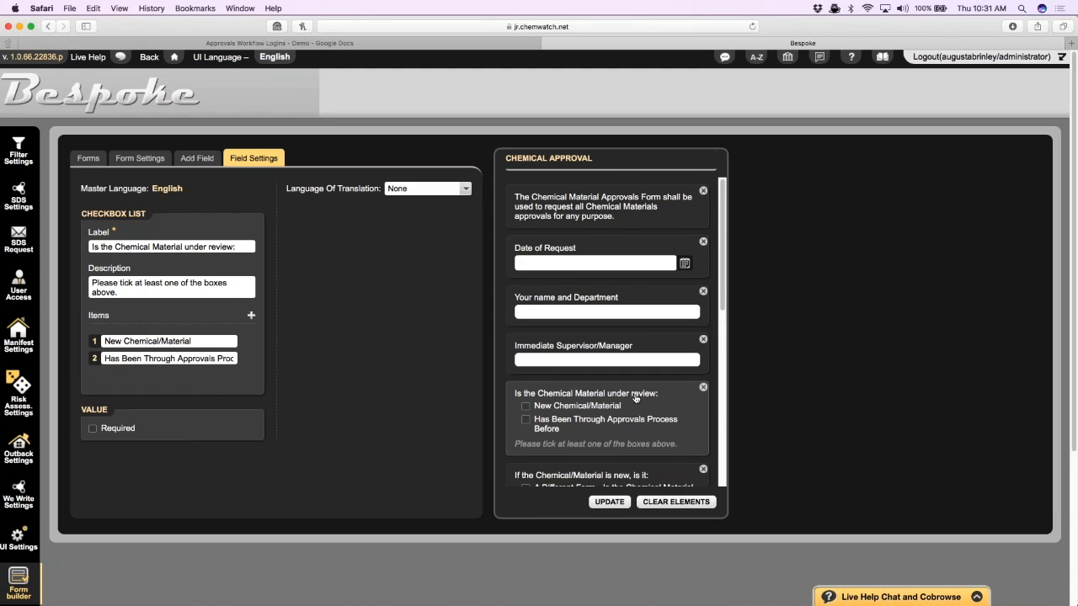
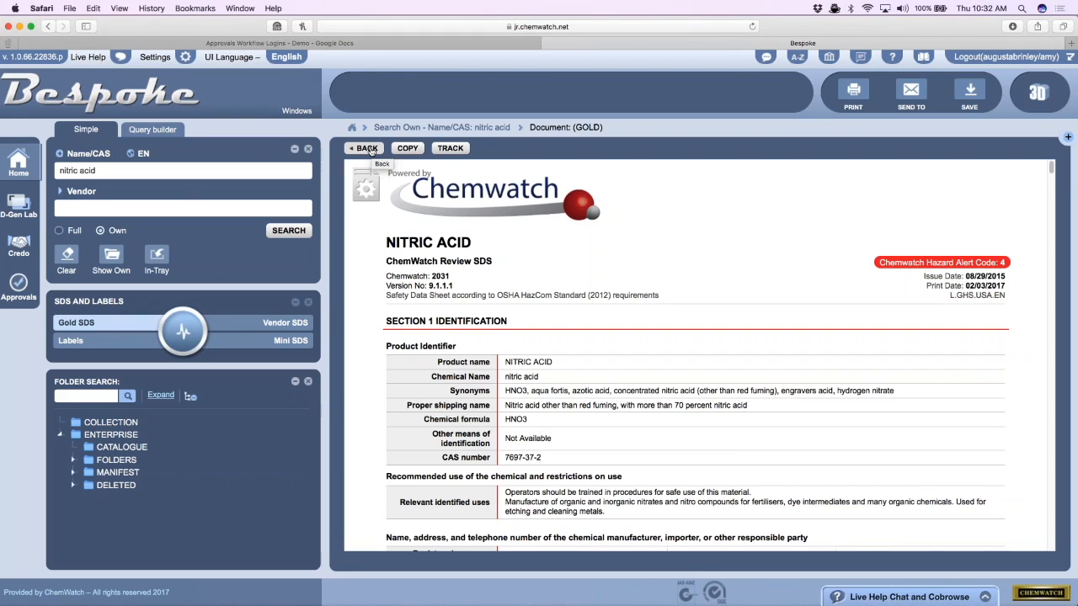
Step: Examine the identification section of the nitric acid Gold SDS
{"action": "scroll", "coordinate": [699, 353], "scroll_direction": "down", "scroll_amount": 3}
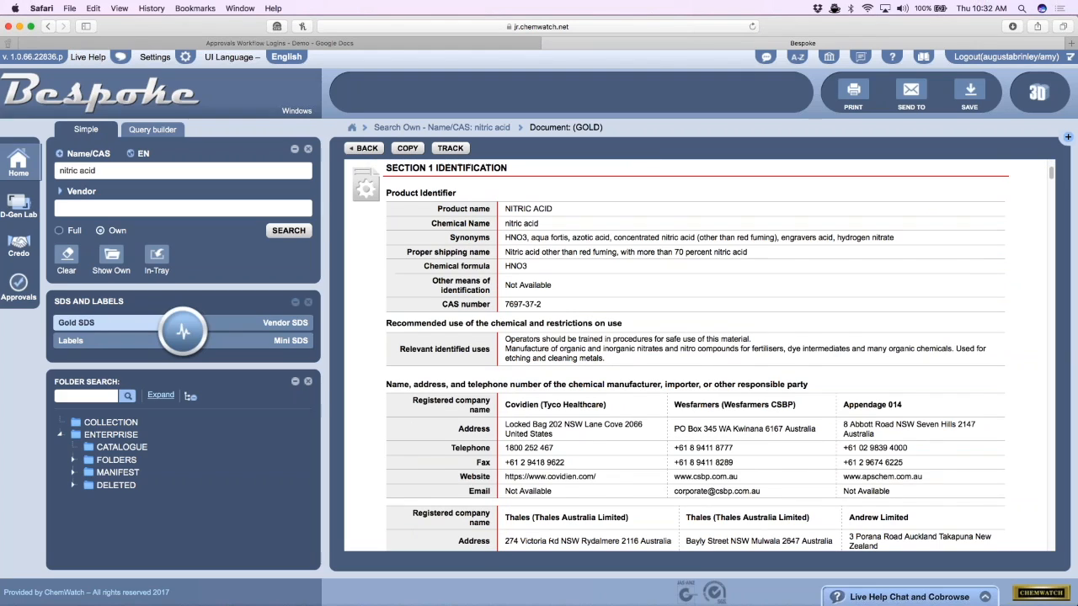
{"action": "scroll", "coordinate": [599, 415], "scroll_direction": "up", "scroll_amount": 4}
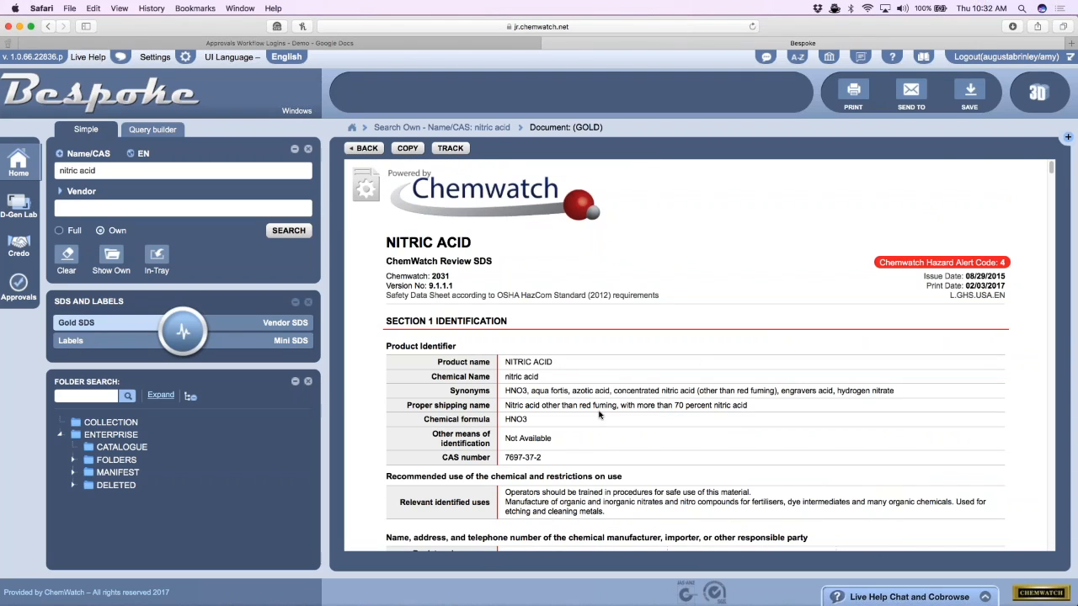
Step: Return to the nitric acid search results and send the material to approval, confirming the new request despite the existing one
{"action": "left_click", "coordinate": [363, 149]}
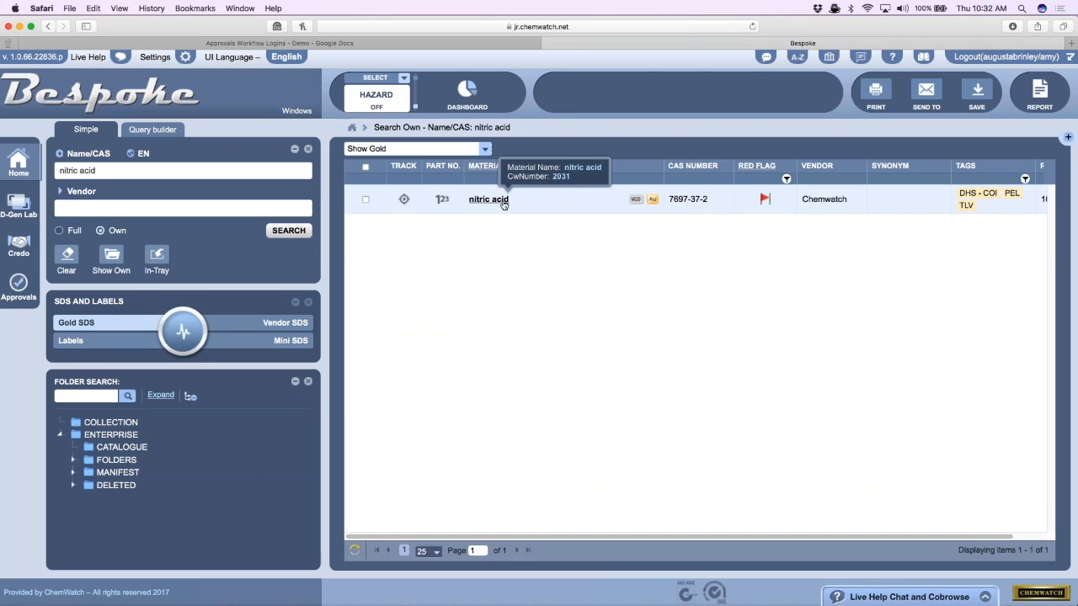
{"action": "right_click", "coordinate": [503, 203]}
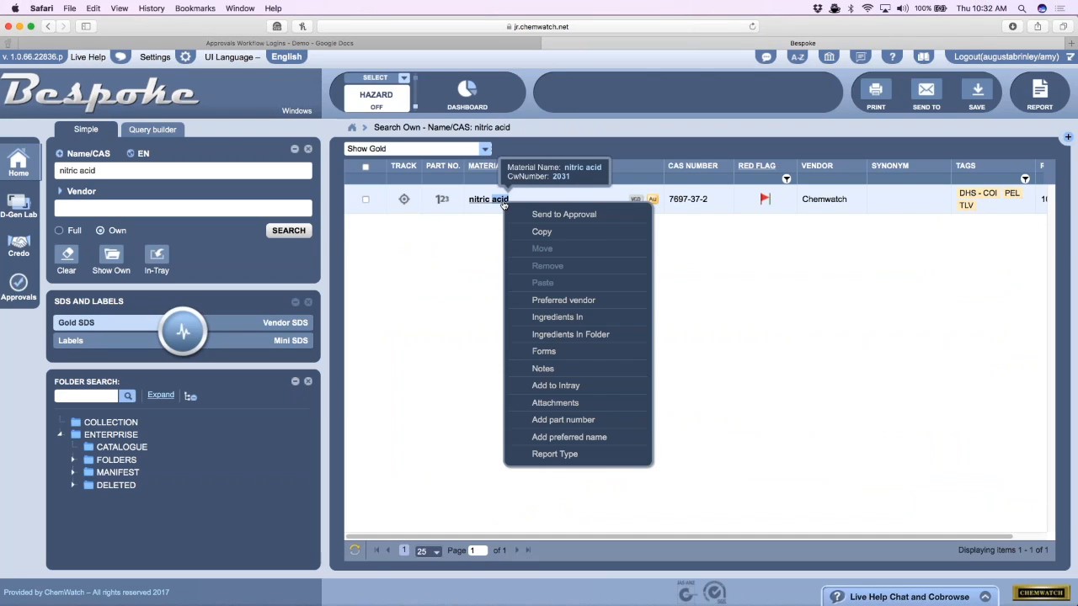
{"action": "left_click", "coordinate": [563, 215]}
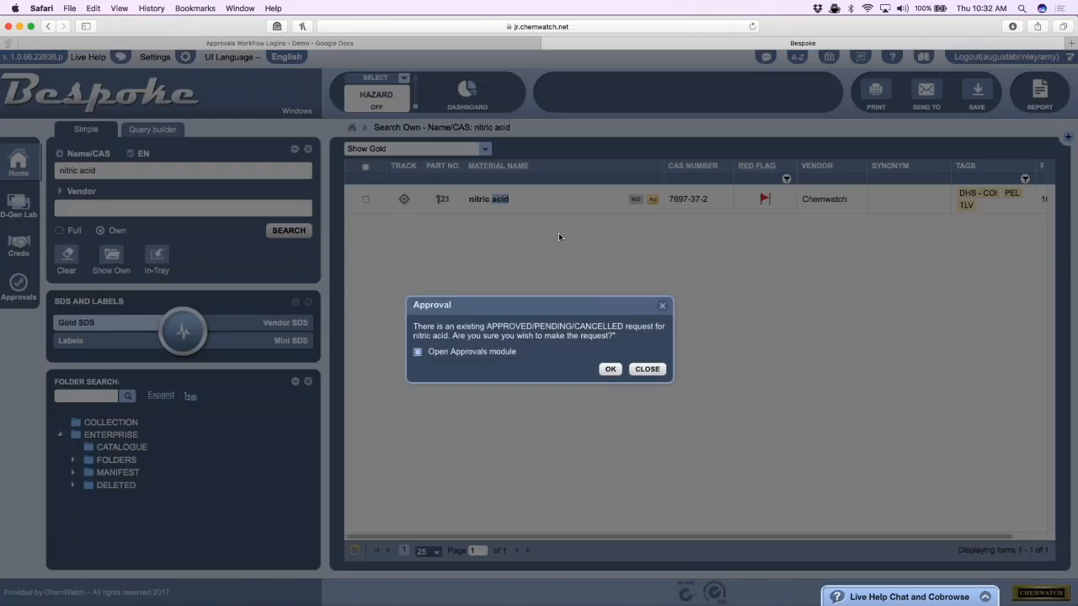
{"action": "left_click", "coordinate": [609, 368]}
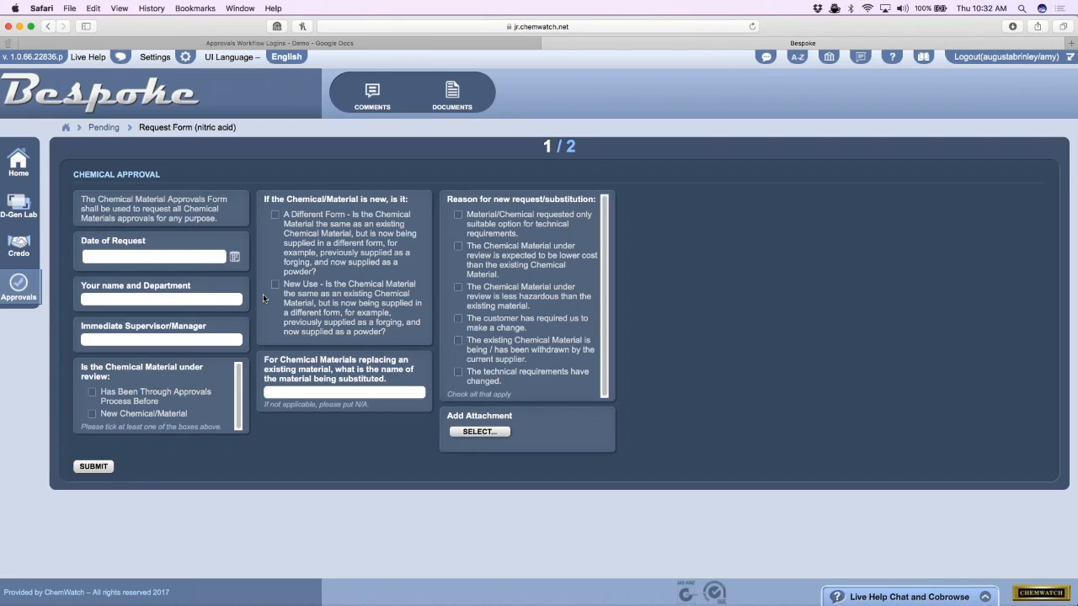
Step: Set the date of request to 02/02/2017 and enter the requester's name with department Area 1 and the supervisor's name
{"action": "left_click", "coordinate": [235, 257]}
{"action": "left_click", "coordinate": [174, 313]}
{"action": "left_click", "coordinate": [127, 298]}
{"action": "type", "text": "amy"}
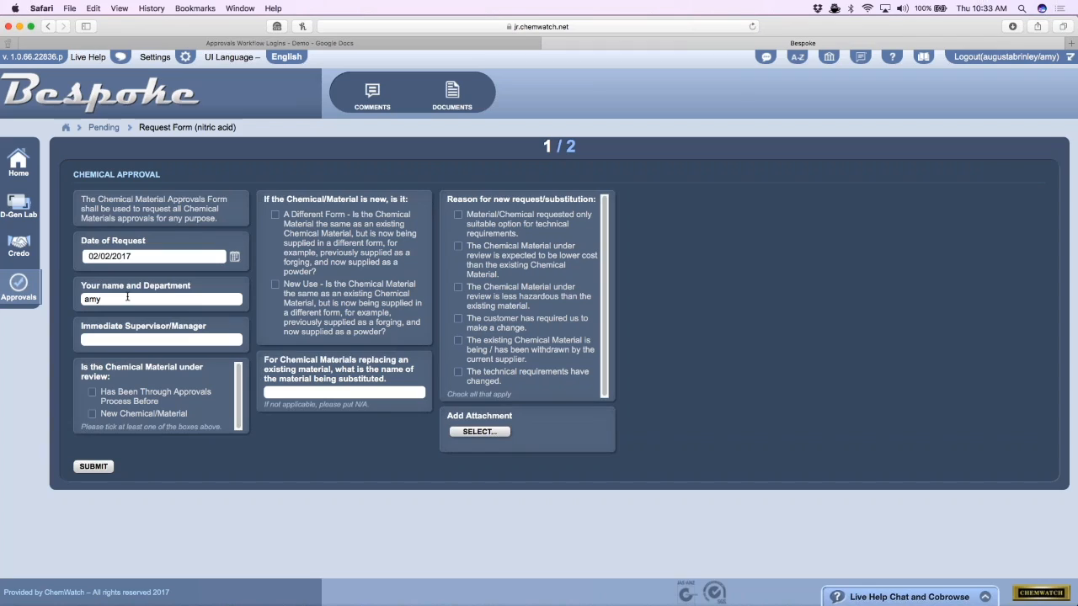
{"action": "type", "text": "/Area 1"}
{"action": "left_click", "coordinate": [137, 339]}
{"action": "type", "text": "Bob"}
Step: Mark the material as previously approved, a different form and less hazardous, enter N/A as the substituted material, and submit the form
{"action": "left_click", "coordinate": [92, 393]}
{"action": "left_click", "coordinate": [275, 216]}
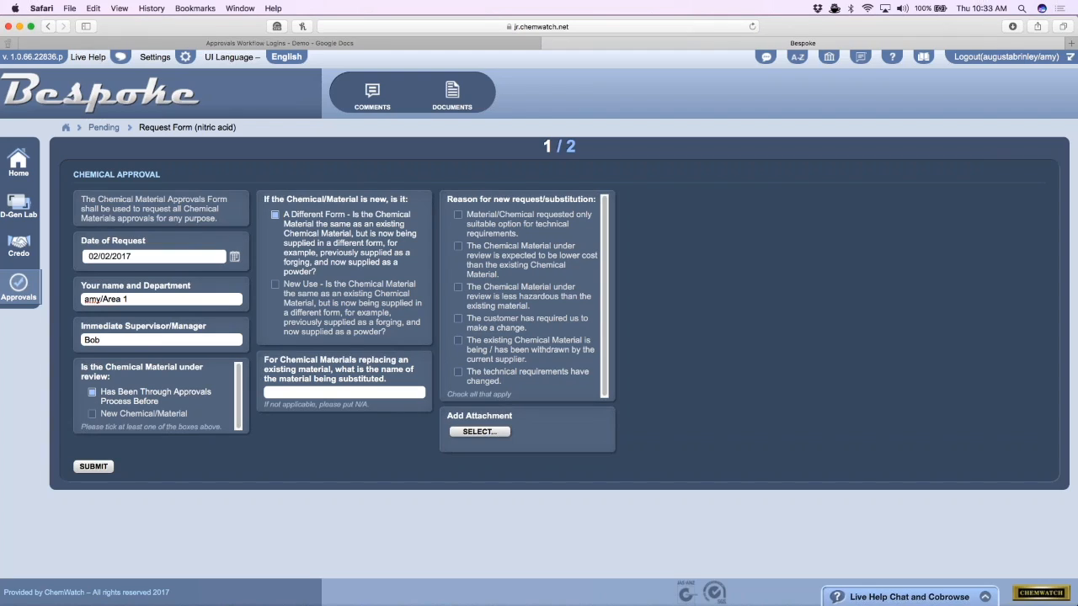
{"action": "left_click", "coordinate": [296, 395]}
{"action": "type", "text": "N/A"}
{"action": "left_click", "coordinate": [459, 288]}
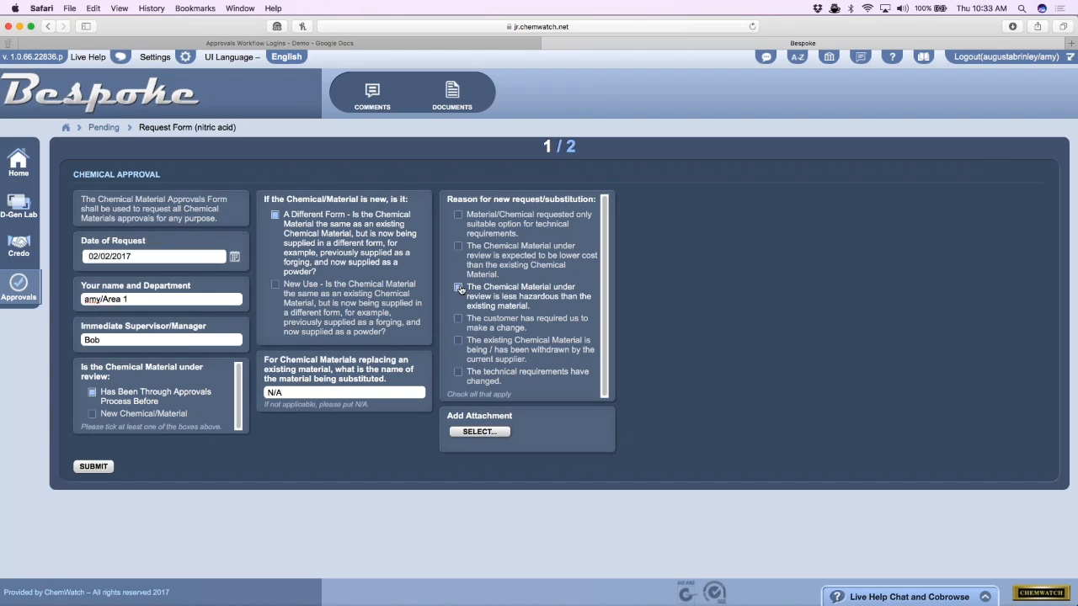
{"action": "left_click", "coordinate": [93, 466]}
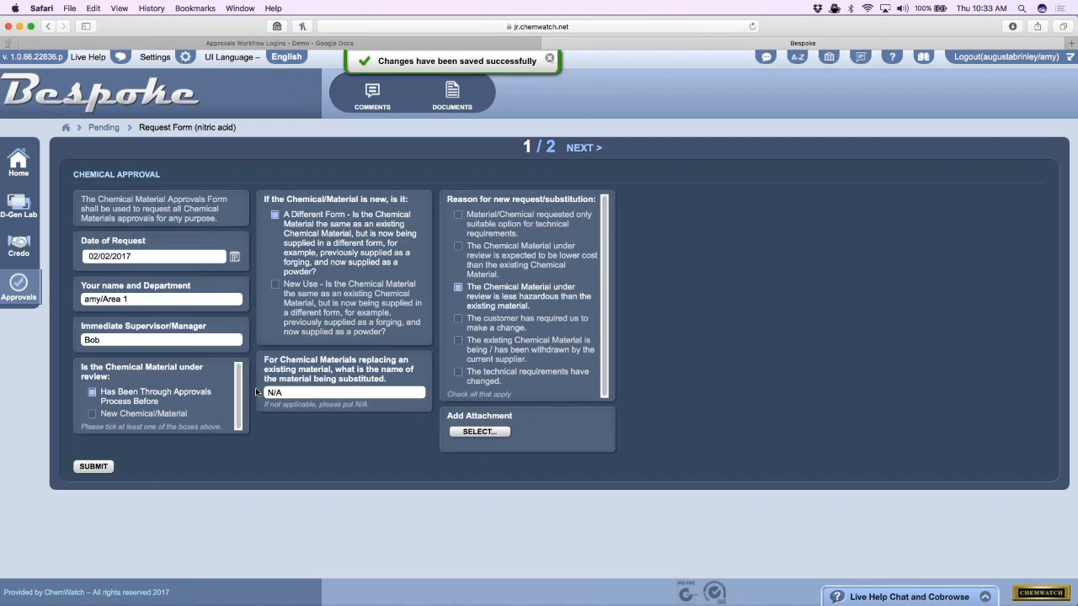
Step: Select Area 1 (Storage) under Facility as the material's location and save a projected volume of 3843 L
{"action": "left_click", "coordinate": [585, 148]}
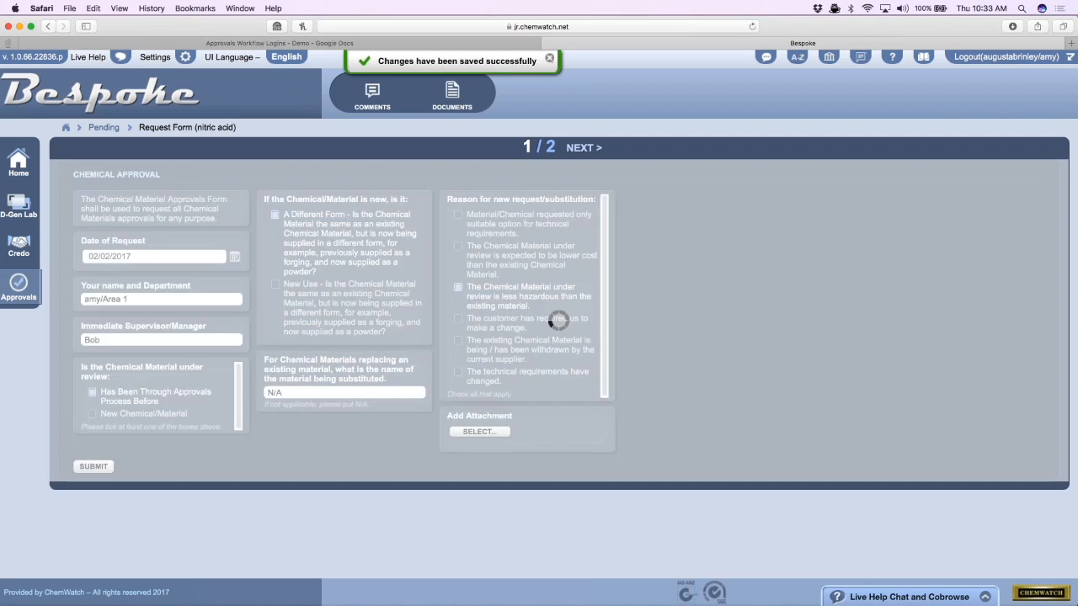
{"action": "left_click", "coordinate": [91, 238]}
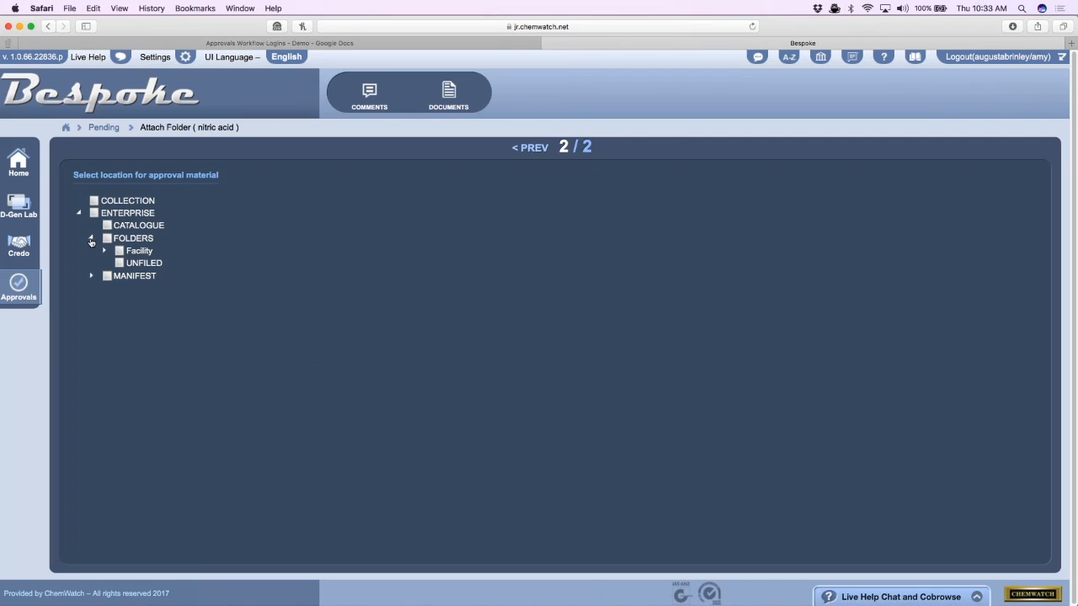
{"action": "left_click", "coordinate": [104, 251]}
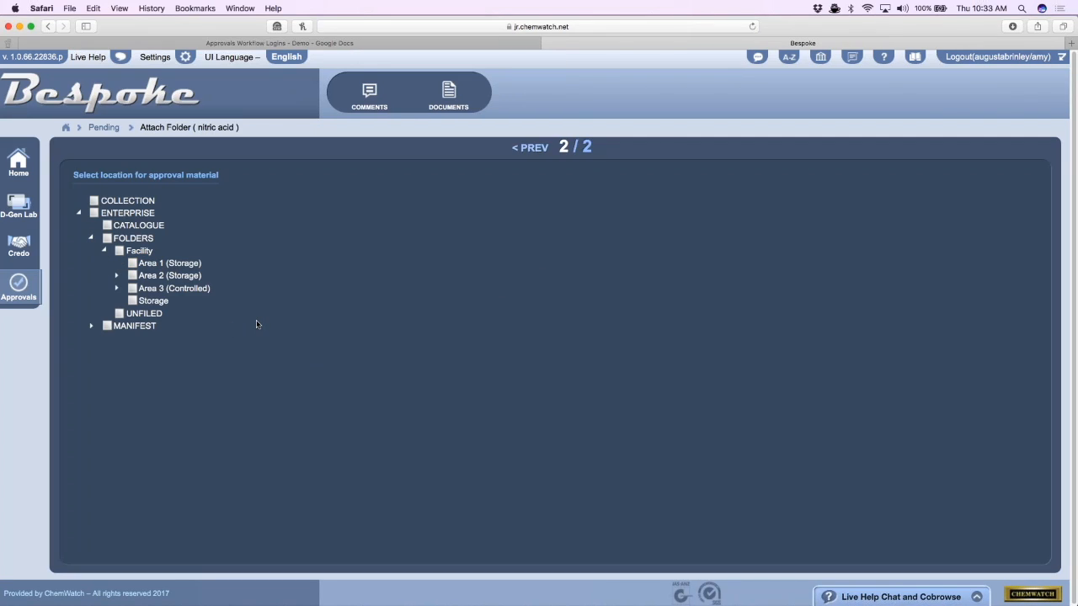
{"action": "left_click", "coordinate": [132, 264]}
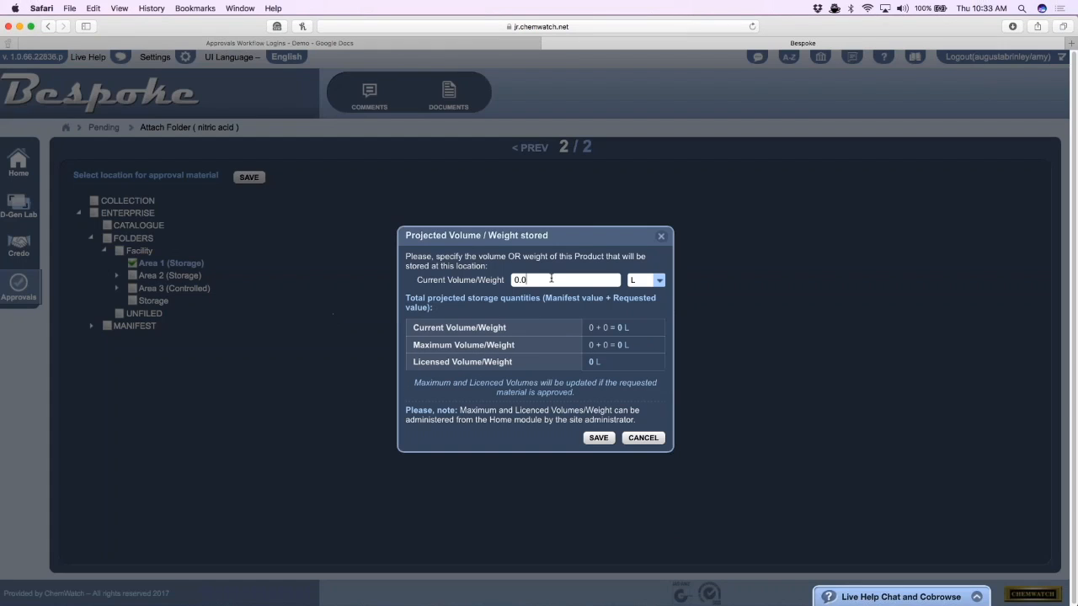
{"action": "key", "text": "BackSpace"}
{"action": "key", "text": "BackSpace"}
{"action": "type", "text": "3843"}
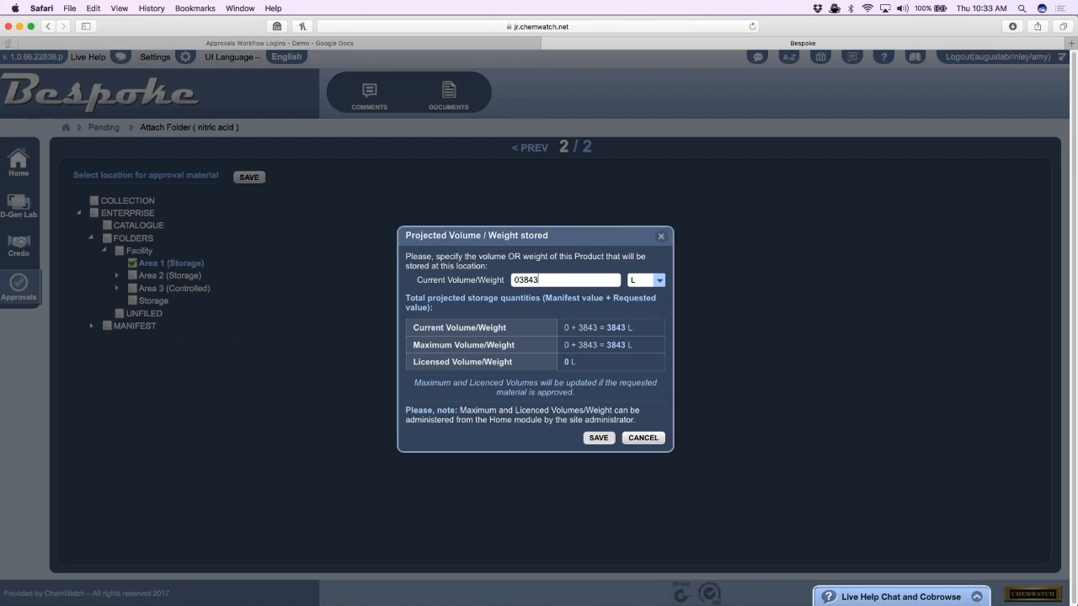
{"action": "left_click", "coordinate": [599, 438]}
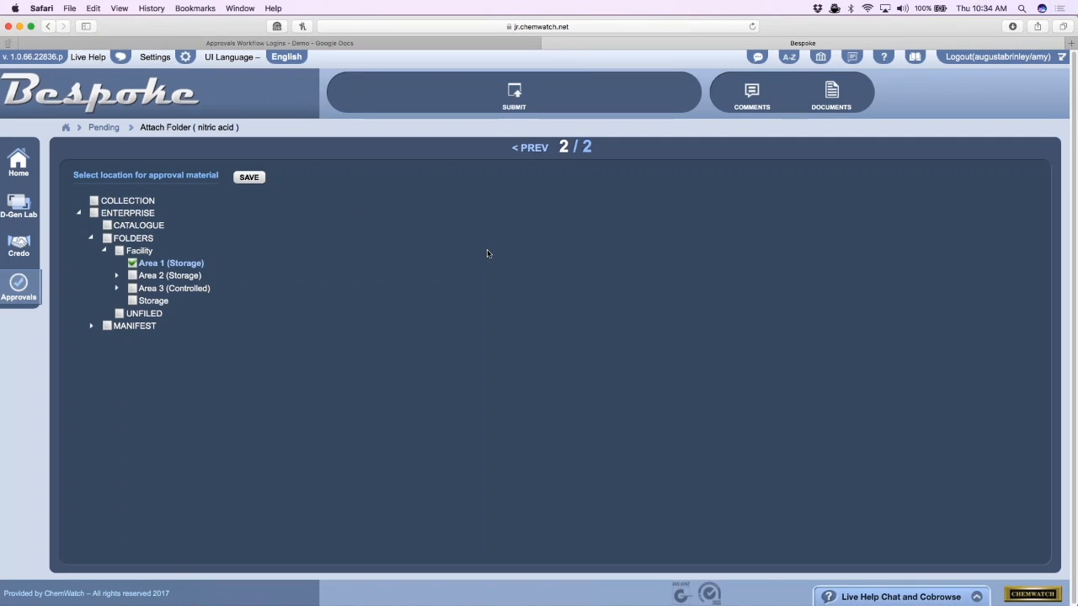
Step: Submit the nitric acid request for the next approval stage with the comment "Please Review."
{"action": "left_click", "coordinate": [516, 95]}
{"action": "type", "text": "Please Review."}
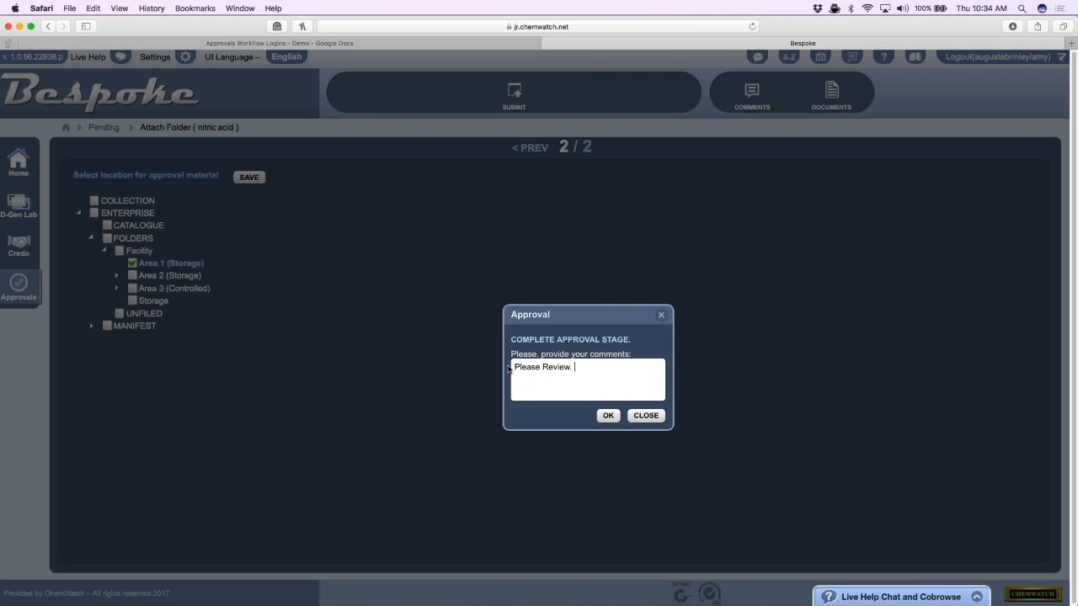
{"action": "left_click_drag", "start_coordinate": [570, 371], "coordinate": [510, 368]}
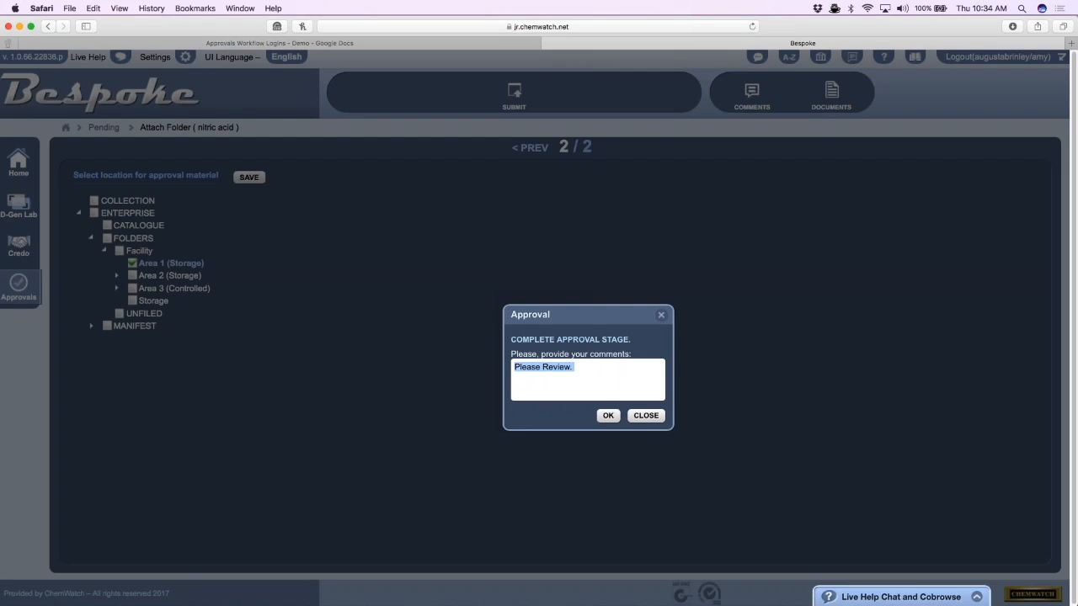
{"action": "left_click", "coordinate": [608, 416]}
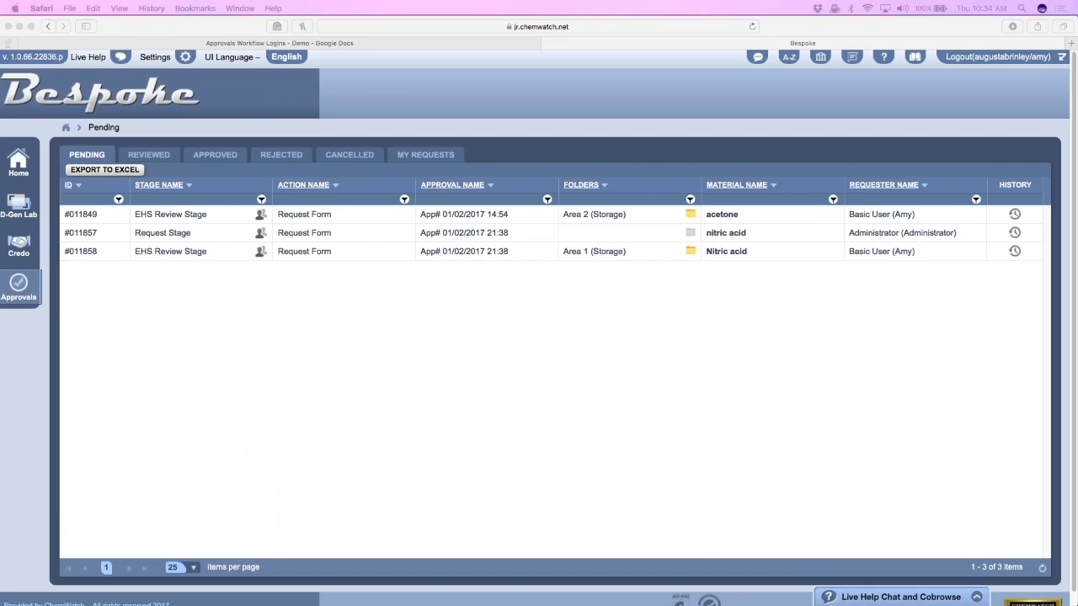
Step: Bring up the notification e-mail about the new pending nitric acid request, read it, and move it away
{"action": "left_click_drag", "start_coordinate": [1077, 291], "coordinate": [589, 110]}
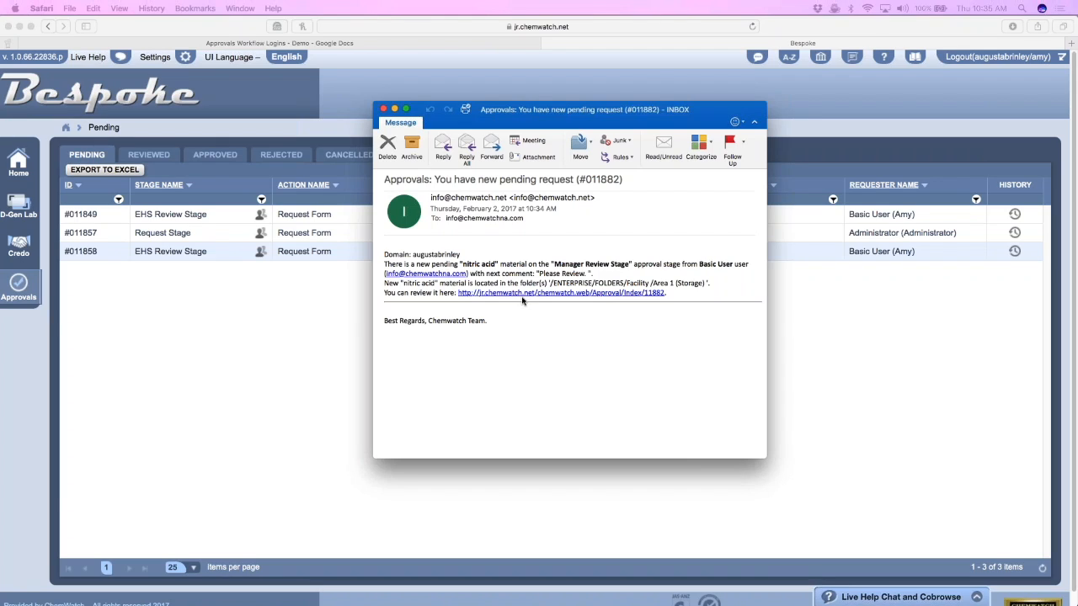
{"action": "left_click_drag", "start_coordinate": [509, 112], "coordinate": [519, 108]}
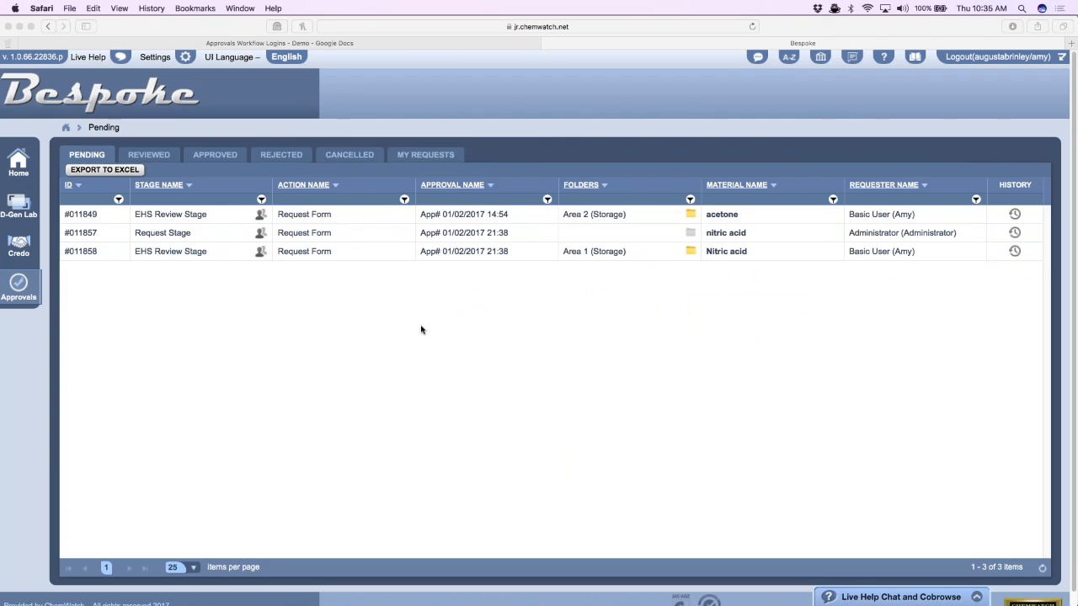
Step: Close the basic user's Bespoke session page and log in as the Manager through the link in the workflow logins document
{"action": "left_click", "coordinate": [549, 45]}
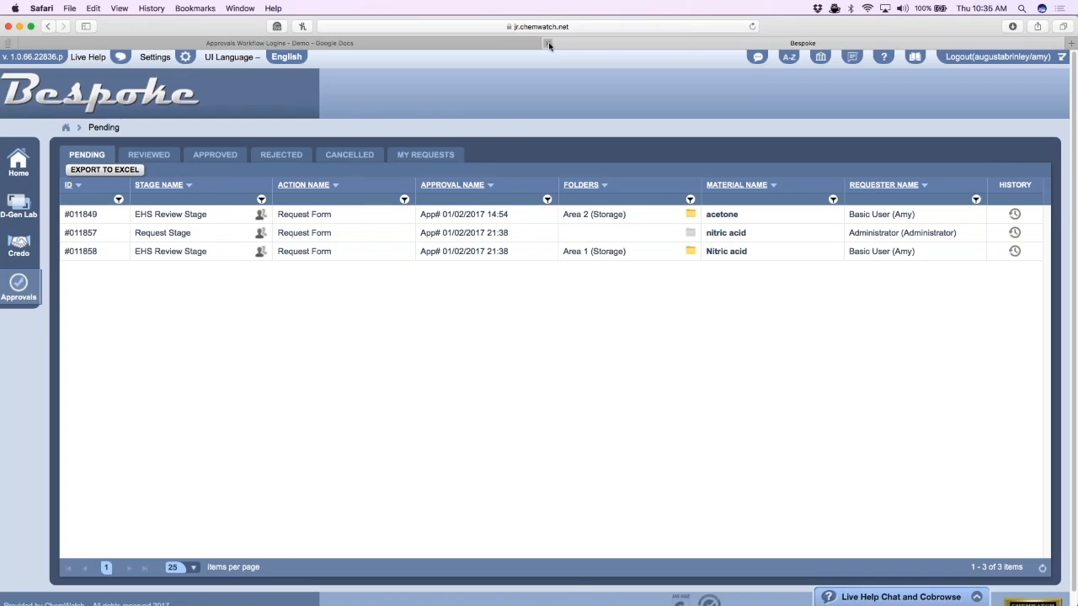
{"action": "left_click", "coordinate": [549, 43]}
{"action": "left_click", "coordinate": [705, 347]}
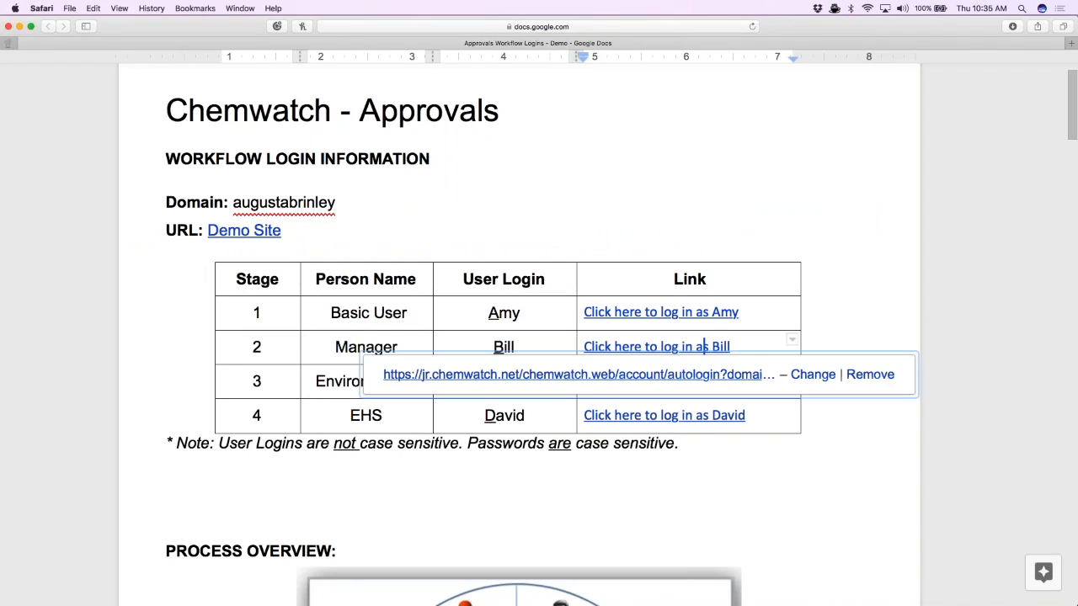
{"action": "left_click", "coordinate": [673, 375]}
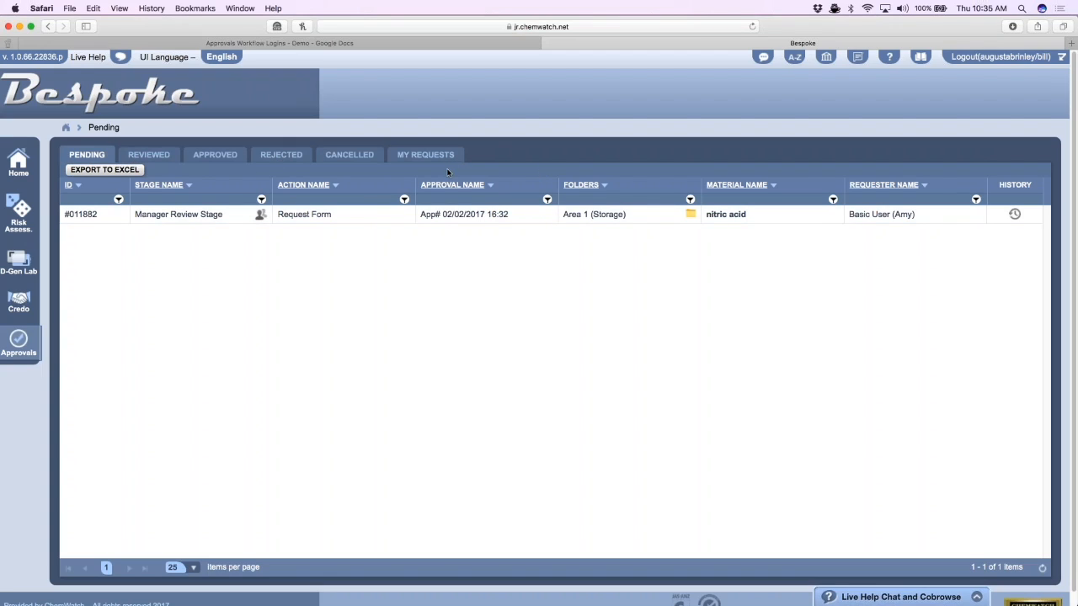
Step: Look through the manager's reviewed, approved, rejected, cancelled and own request lists, and return to the pending requests
{"action": "left_click", "coordinate": [151, 156]}
{"action": "left_click", "coordinate": [216, 156]}
{"action": "left_click", "coordinate": [282, 155]}
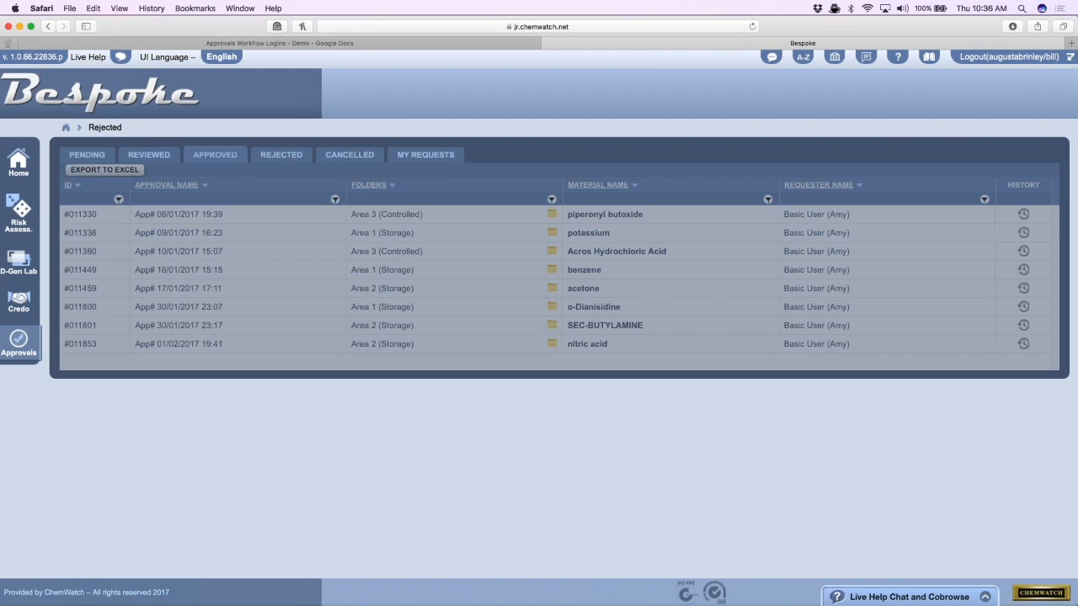
{"action": "left_click", "coordinate": [363, 157]}
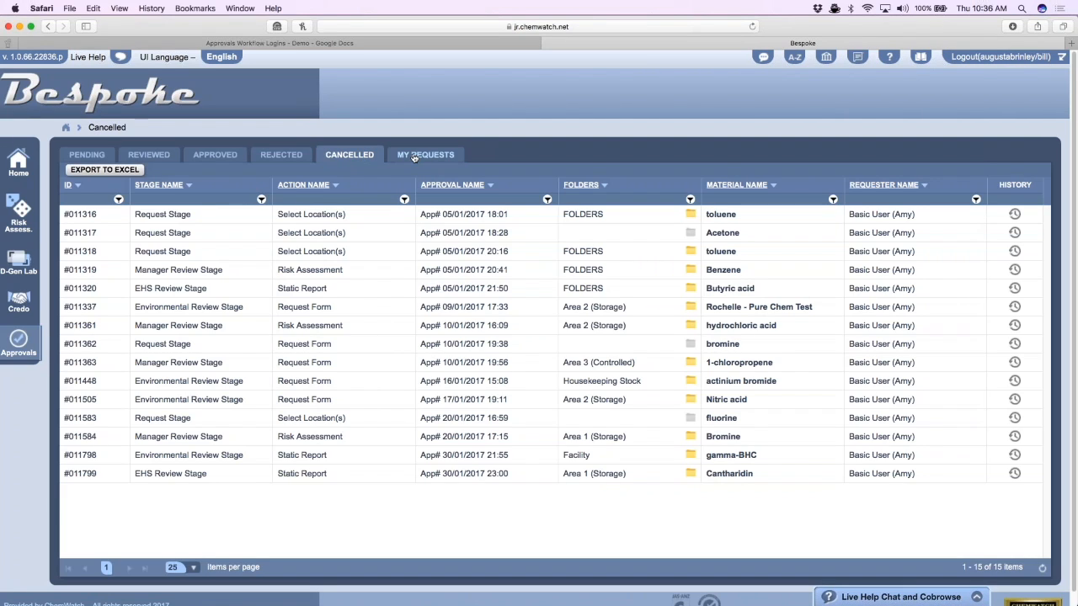
{"action": "left_click", "coordinate": [413, 157]}
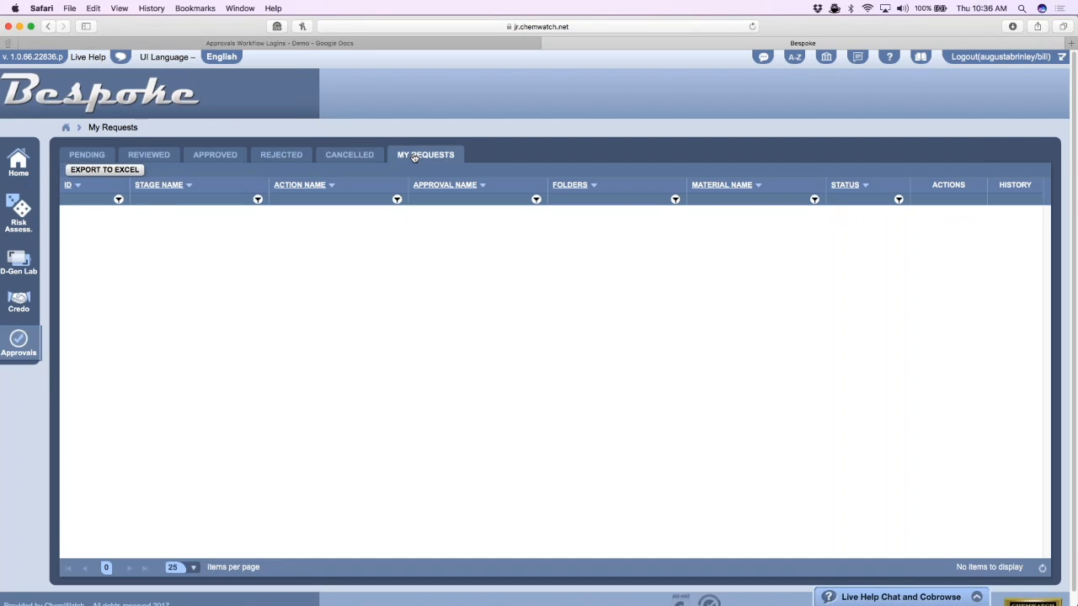
{"action": "left_click", "coordinate": [85, 159]}
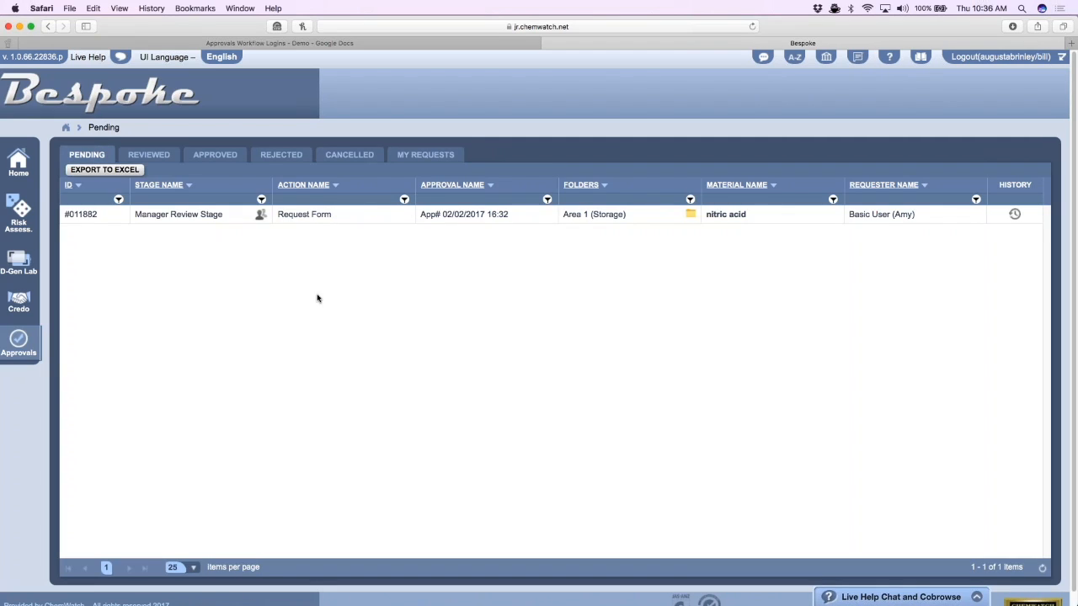
Step: Open the pending nitric acid request and review its form, location and placarding pages up to the Incompatibility Report
{"action": "left_click", "coordinate": [309, 215]}
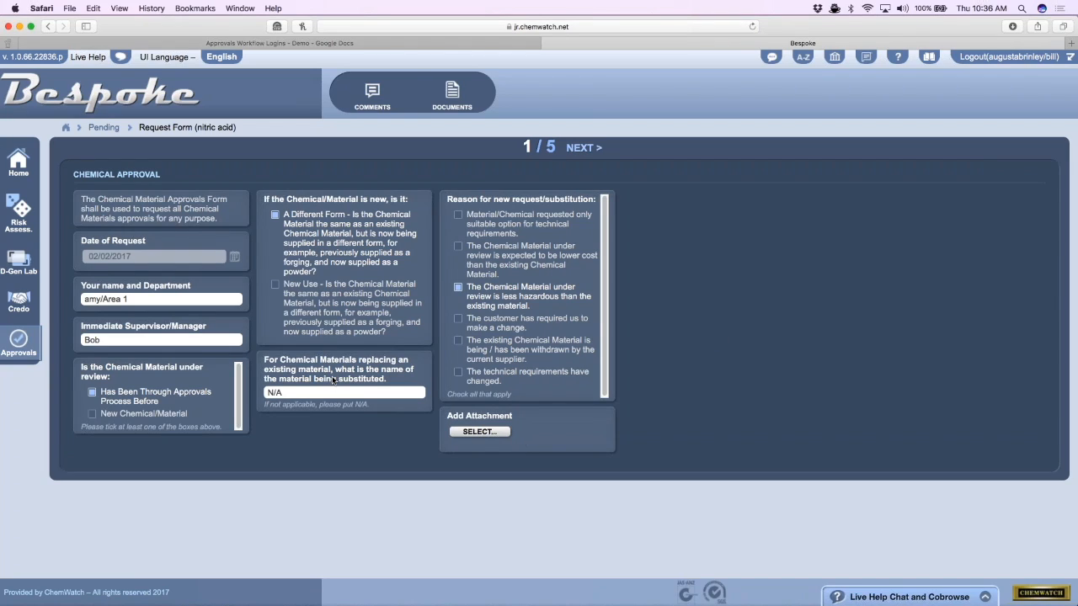
{"action": "left_click", "coordinate": [583, 148]}
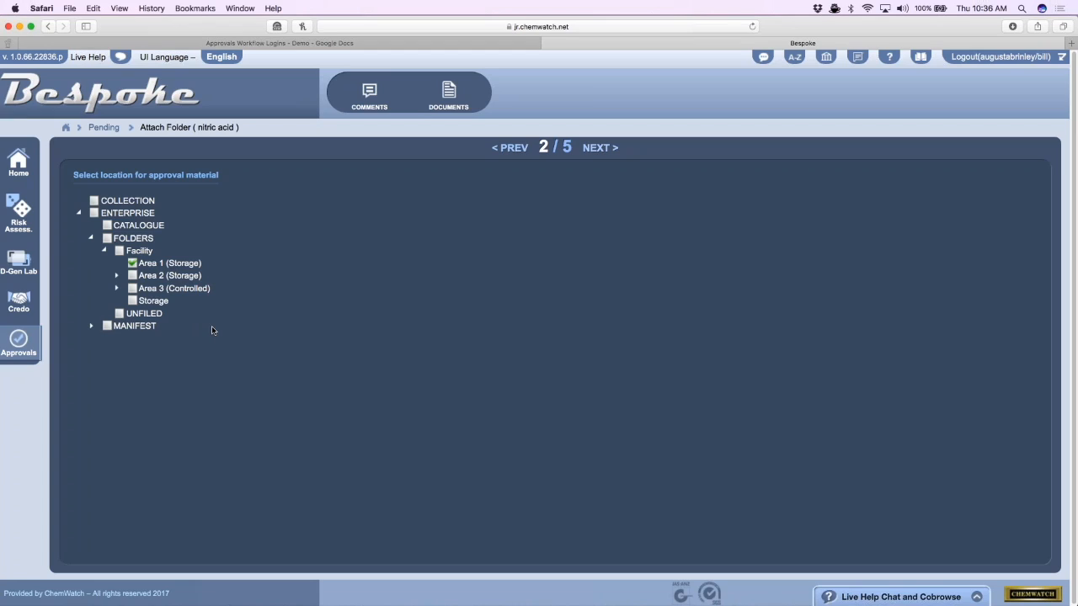
{"action": "left_click", "coordinate": [604, 150]}
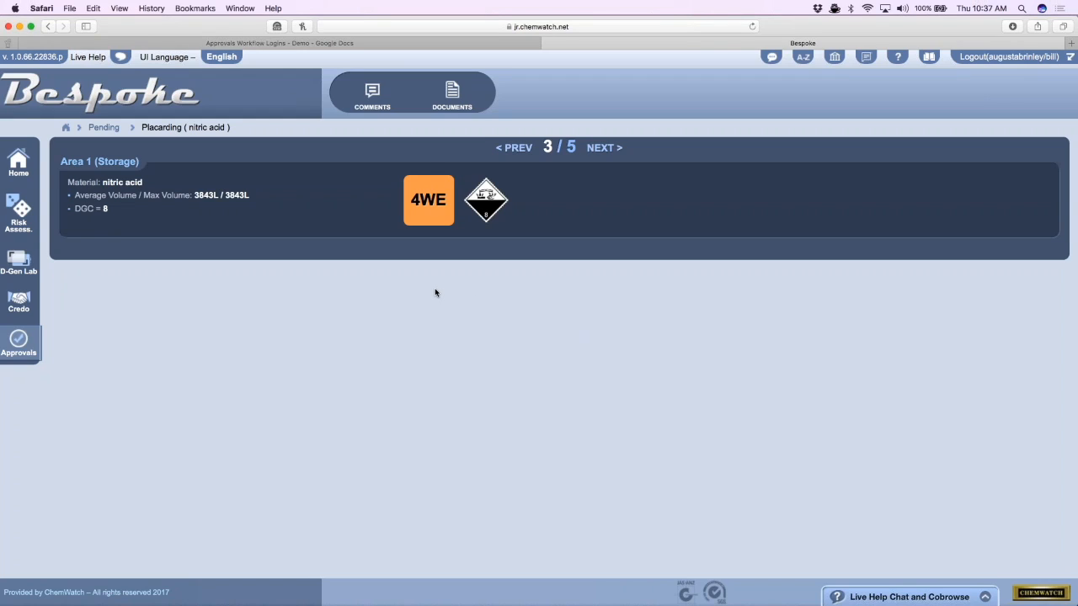
{"action": "left_click", "coordinate": [596, 148]}
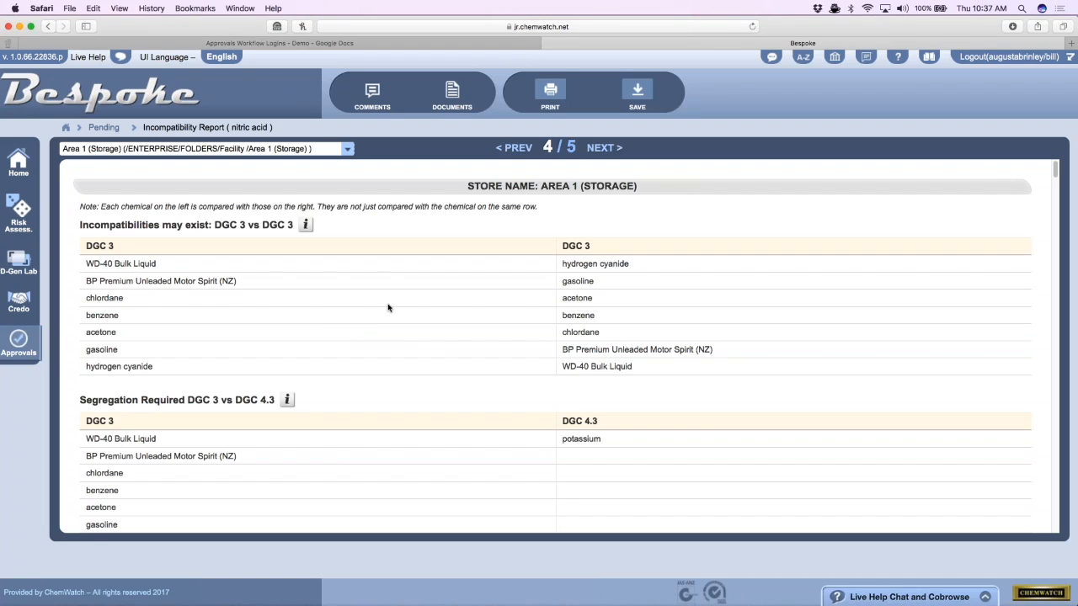
Step: Examine the incompatibility and segregation tables for Area 1 (Storage) in the nitric acid Incompatibility Report
{"action": "scroll", "coordinate": [385, 292], "scroll_direction": "down", "scroll_amount": 1}
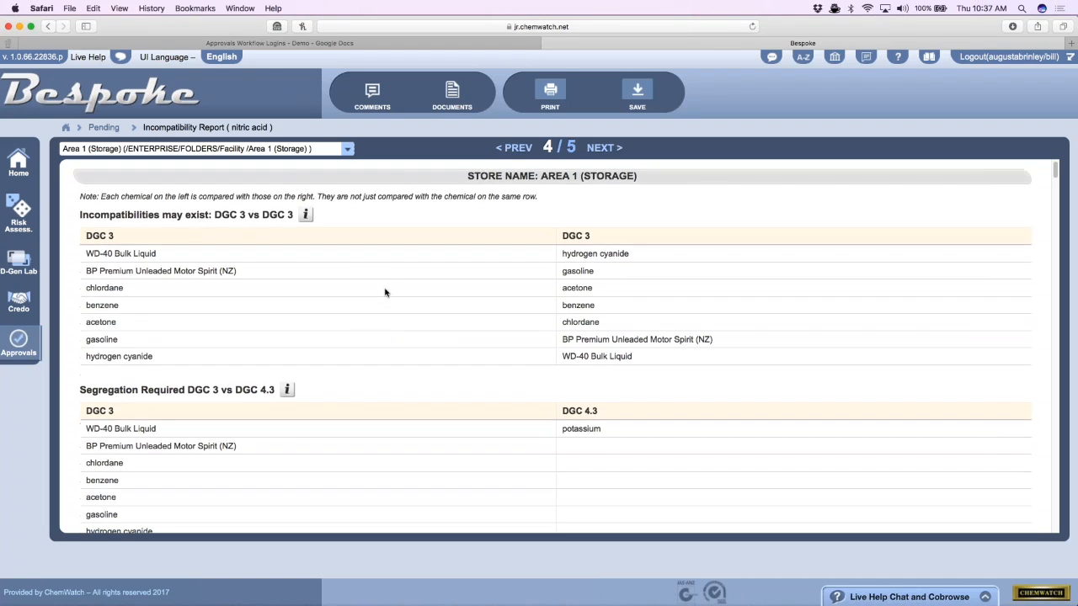
{"action": "scroll", "coordinate": [383, 302], "scroll_direction": "up", "scroll_amount": 1}
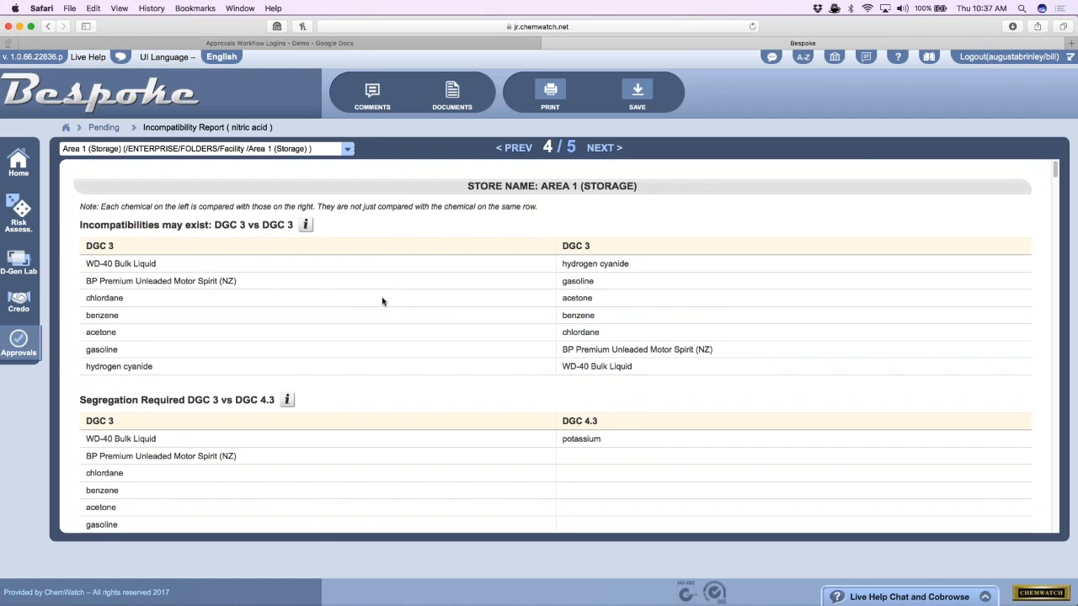
{"action": "scroll", "coordinate": [378, 311], "scroll_direction": "down", "scroll_amount": 5}
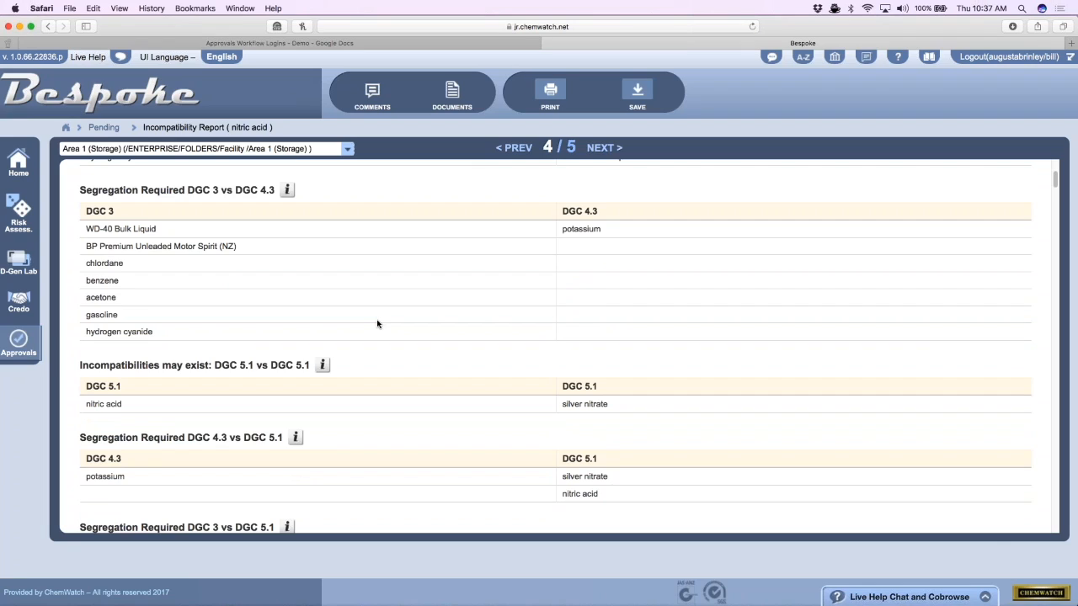
{"action": "scroll", "coordinate": [377, 323], "scroll_direction": "down", "scroll_amount": 5}
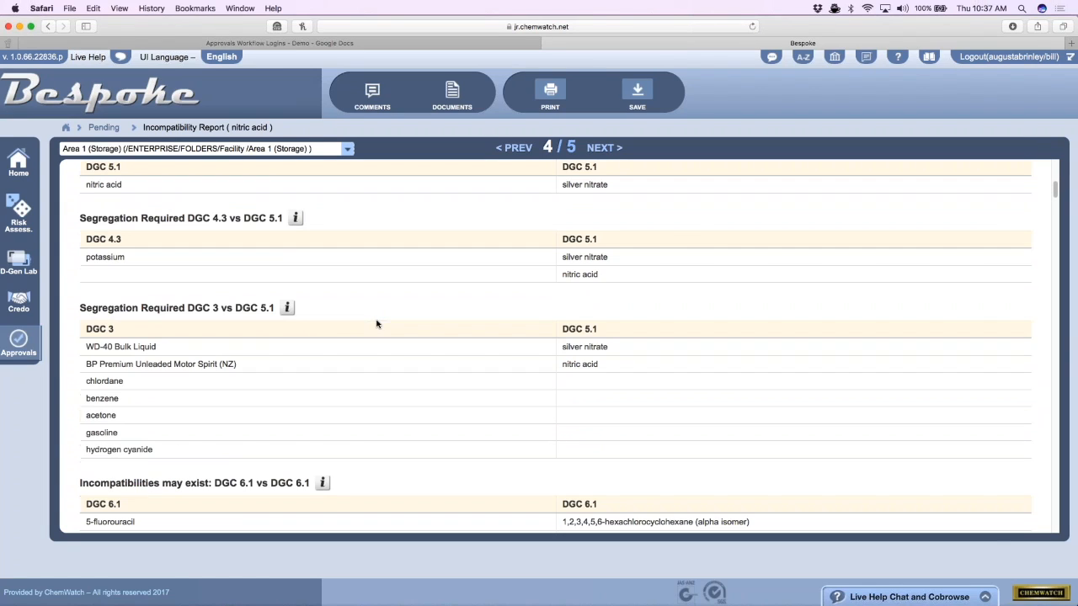
{"action": "scroll", "coordinate": [379, 325], "scroll_direction": "up", "scroll_amount": 10}
{"action": "mouse_move", "coordinate": [306, 226]}
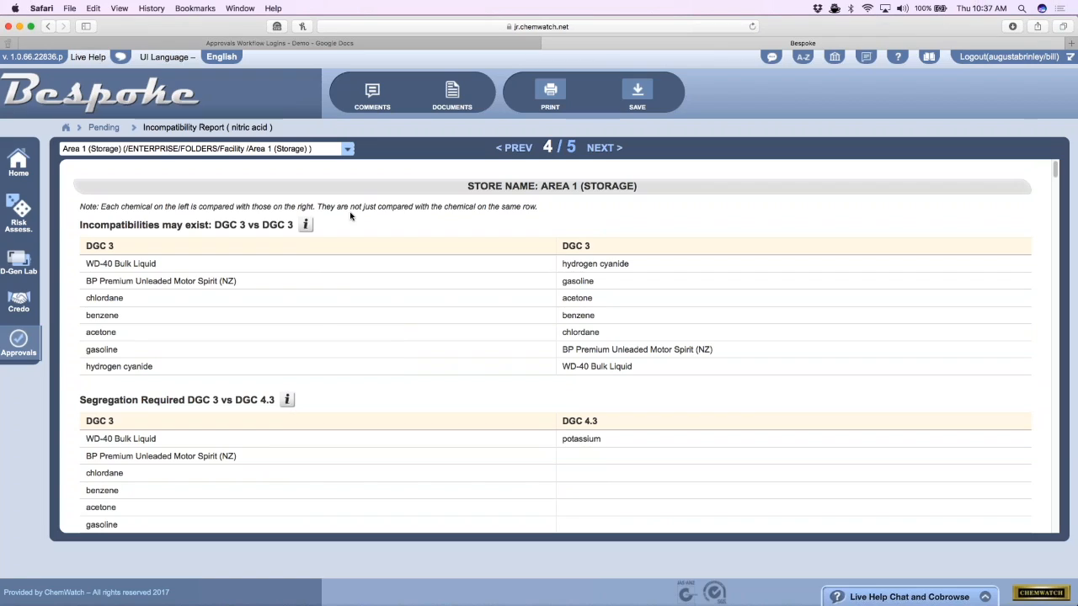
Step: Proceed to the nitric acid request's Residual Risk Band Criteria page, then unlock, relock and confirm its risk assessment for Area 1 (Storage)
{"action": "left_click", "coordinate": [600, 148]}
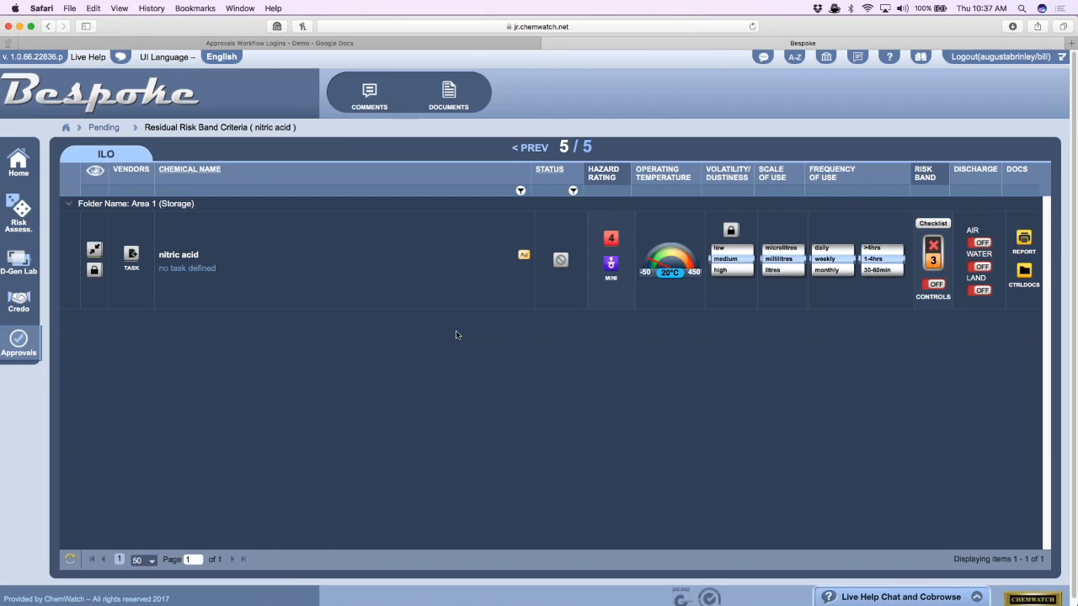
{"action": "left_click", "coordinate": [94, 270]}
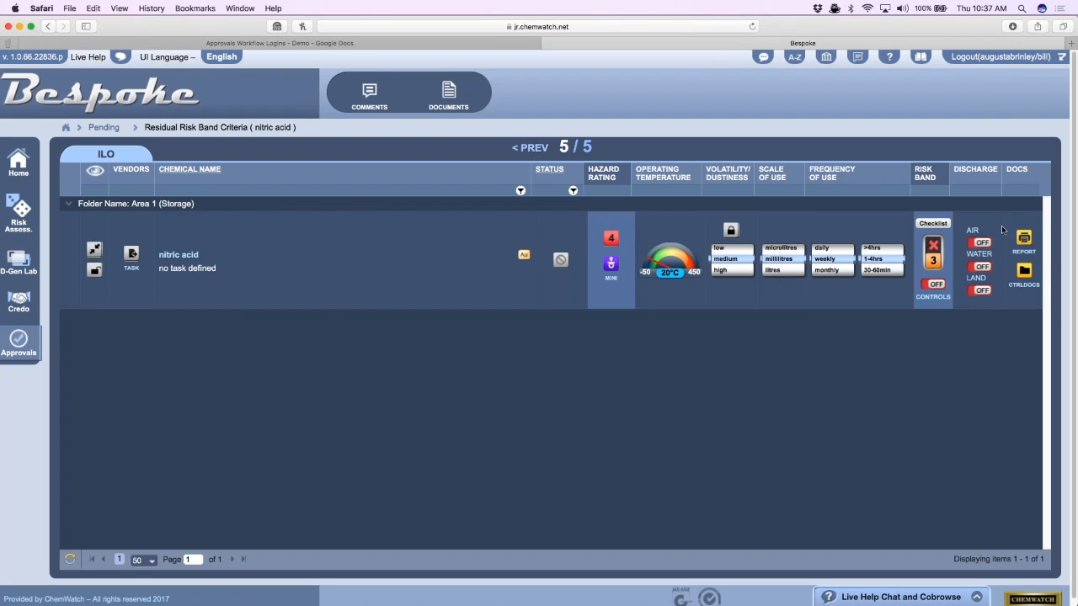
{"action": "left_click", "coordinate": [94, 270]}
{"action": "left_click", "coordinate": [511, 350]}
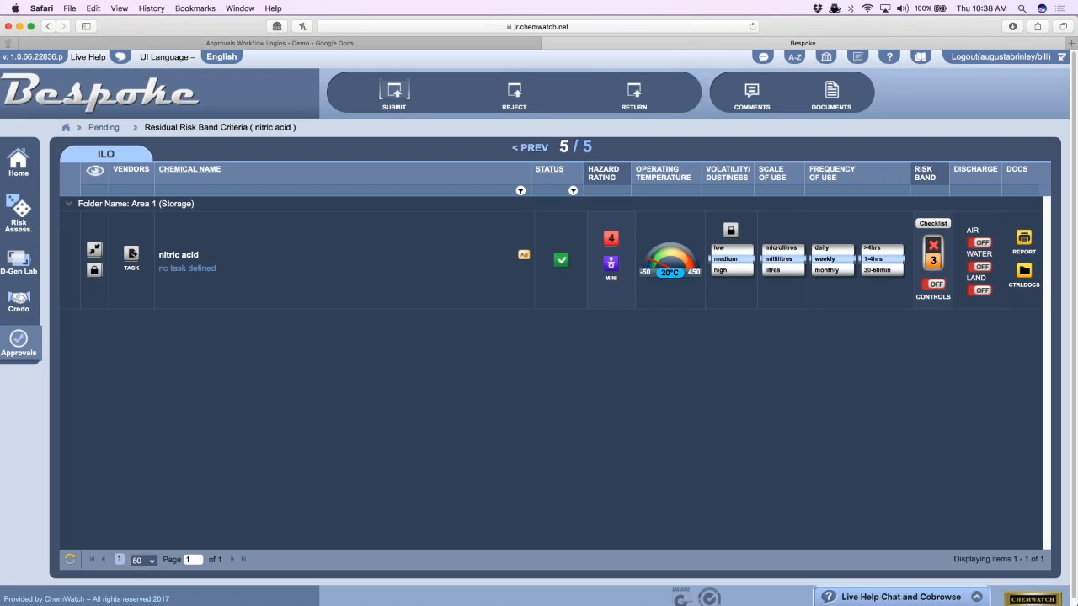
Step: Submit the manager's review of the nitric acid request with the comment "Please Review."
{"action": "left_click", "coordinate": [394, 93]}
{"action": "type", "text": "Please Review."}
{"action": "left_click", "coordinate": [608, 415]}
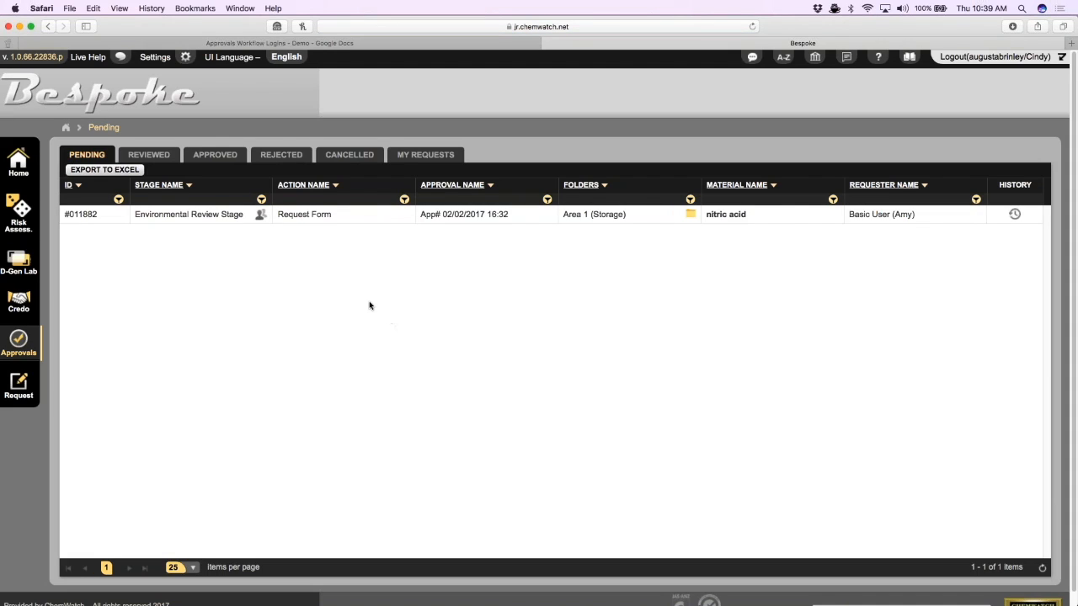
Step: Open the pending nitric acid request at the Environmental Review Stage and review its request form and Environmental Report
{"action": "left_click", "coordinate": [350, 217]}
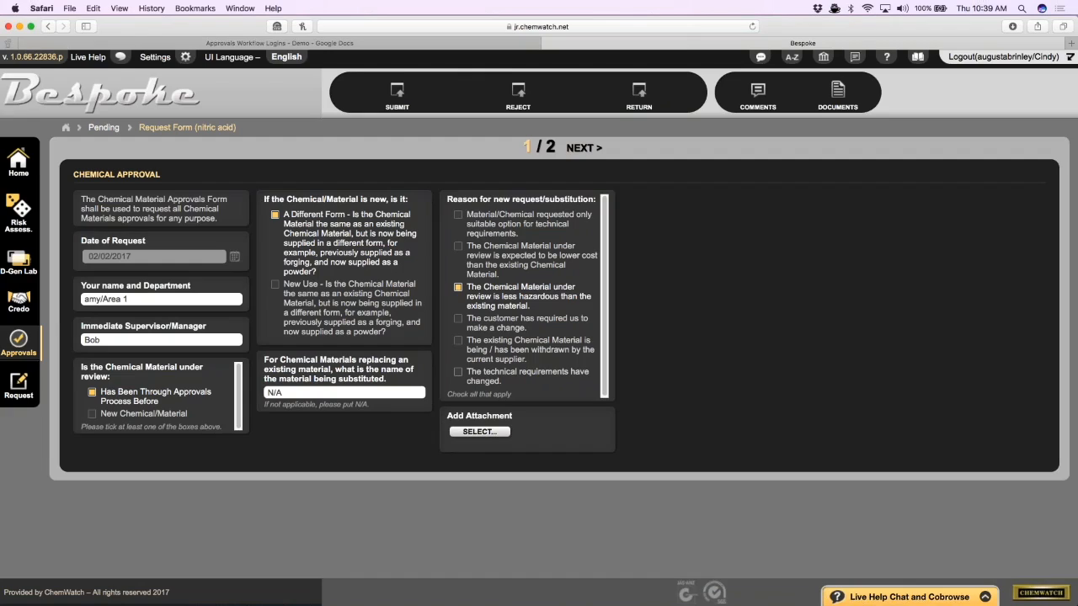
{"action": "left_click", "coordinate": [591, 152]}
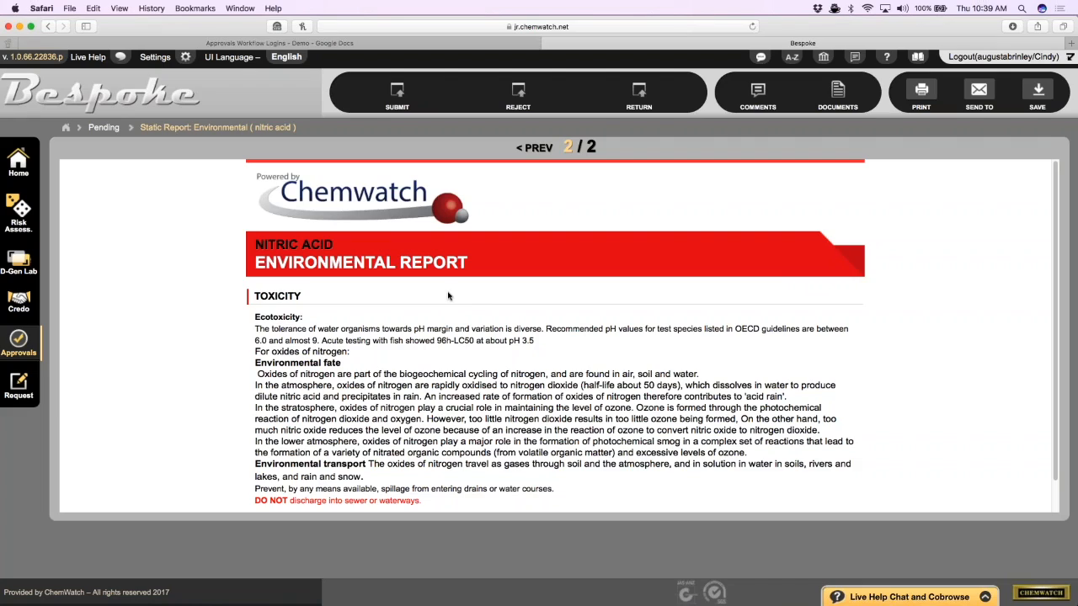
{"action": "scroll", "coordinate": [446, 295], "scroll_direction": "down", "scroll_amount": 1}
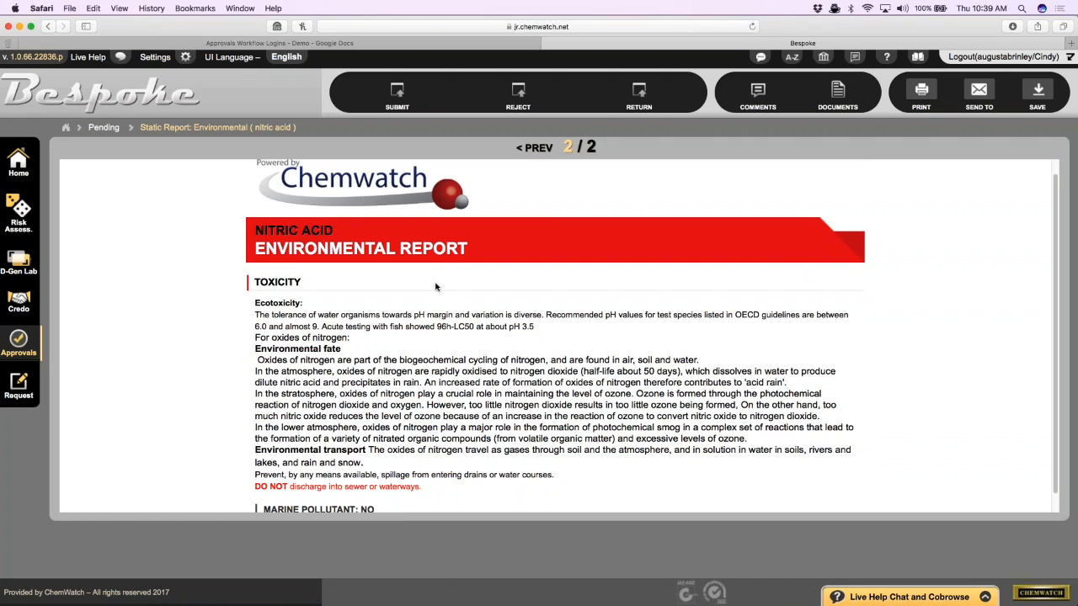
{"action": "scroll", "coordinate": [436, 287], "scroll_direction": "down", "scroll_amount": 1}
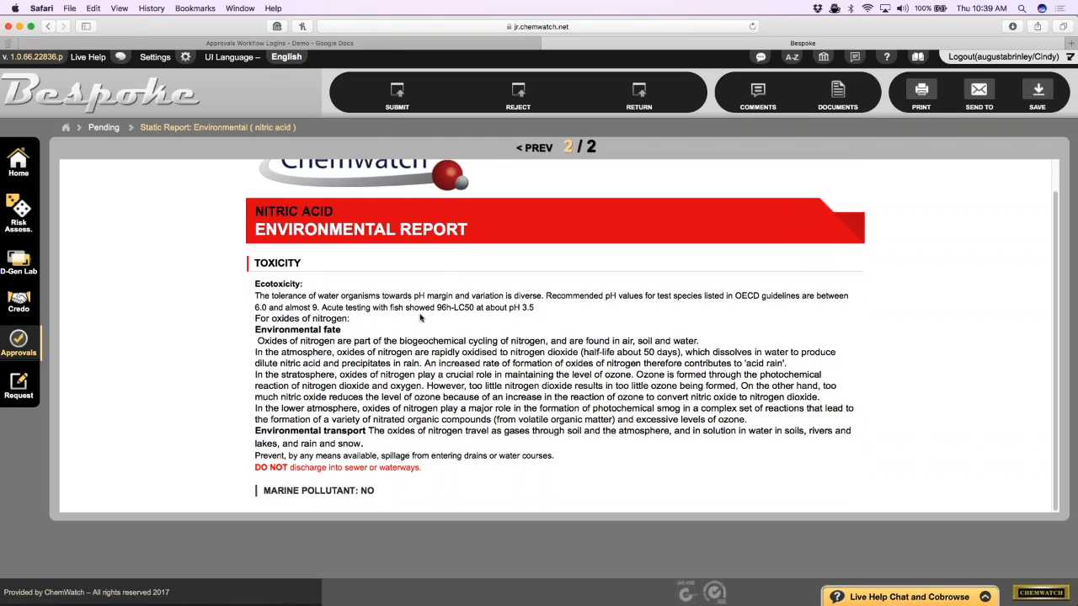
{"action": "scroll", "coordinate": [464, 339], "scroll_direction": "up", "scroll_amount": 2}
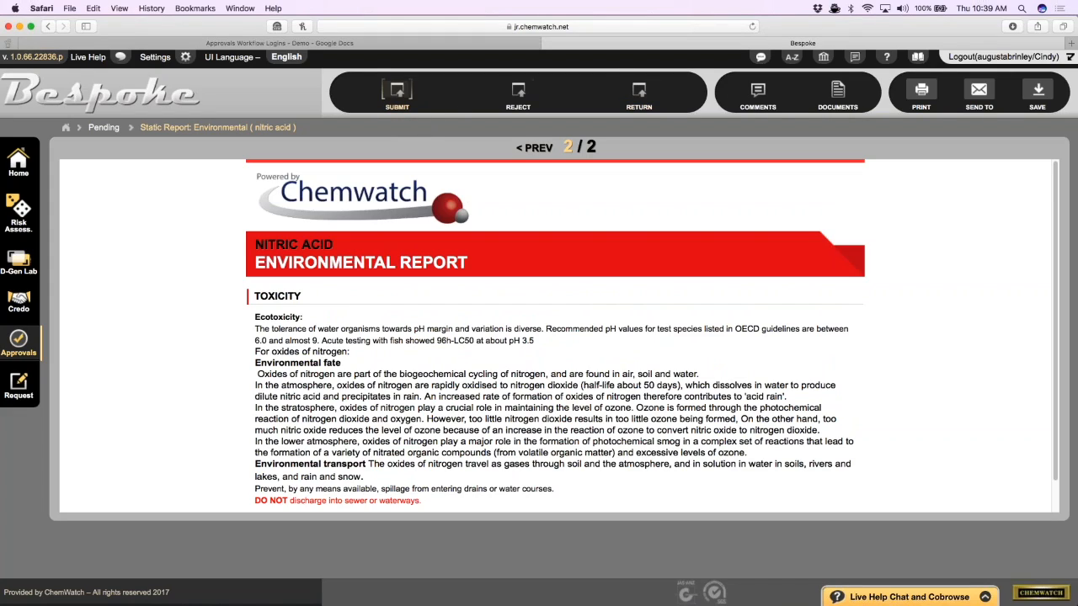
Step: Complete the environmental review stage of the nitric acid request with the comment "Please Review."
{"action": "left_click", "coordinate": [396, 92]}
{"action": "type", "text": "Please Review."}
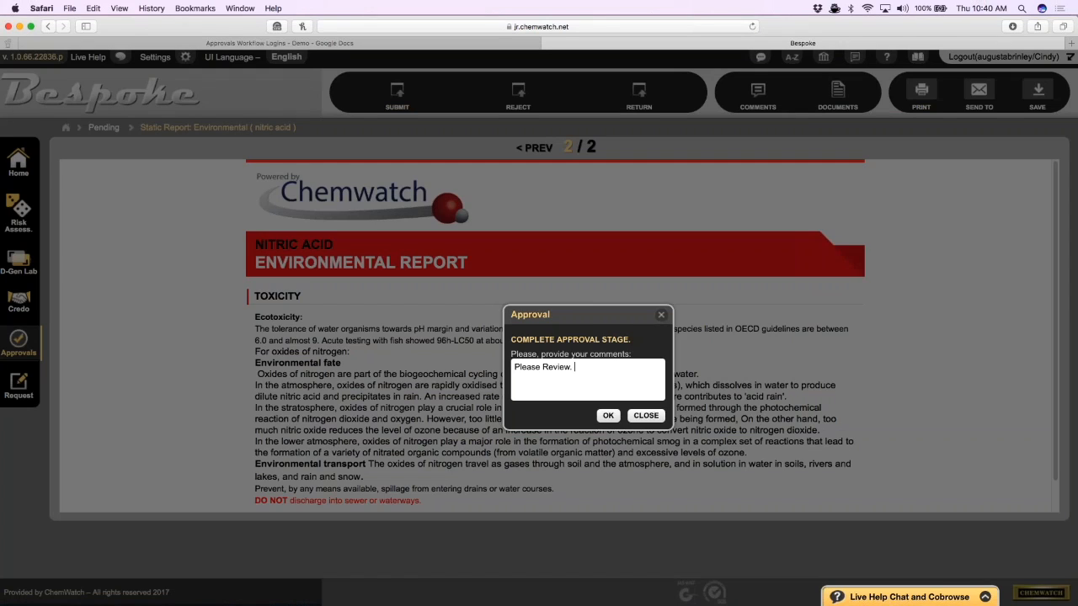
{"action": "left_click", "coordinate": [609, 416]}
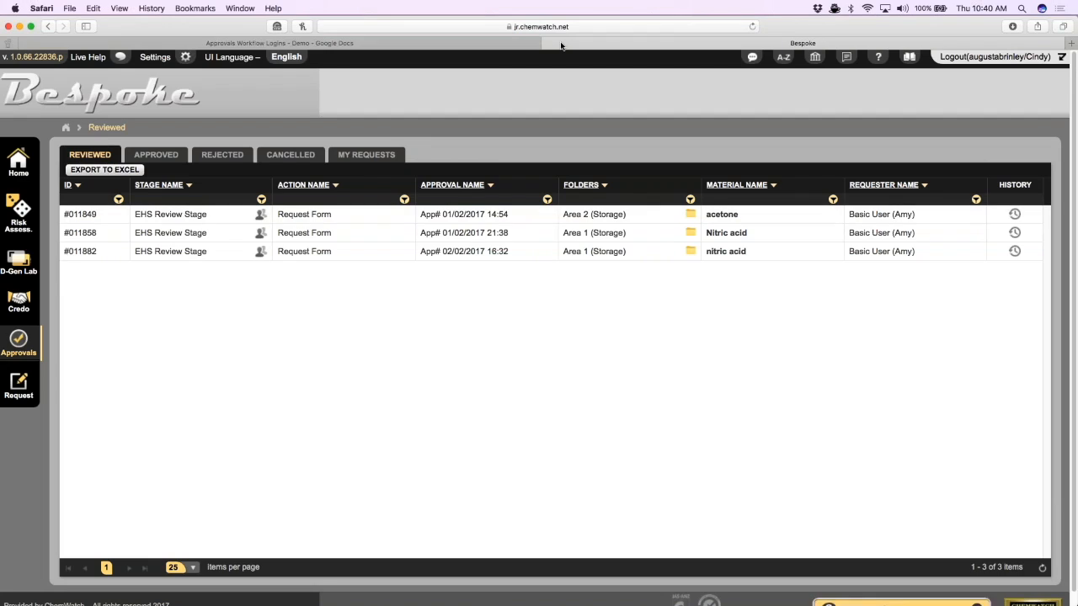
Step: Close the Environmental user's Bespoke session page and log in as EHS through the link in the workflow logins document
{"action": "key", "text": "super+w"}
{"action": "left_click_drag", "start_coordinate": [738, 480], "coordinate": [724, 467]}
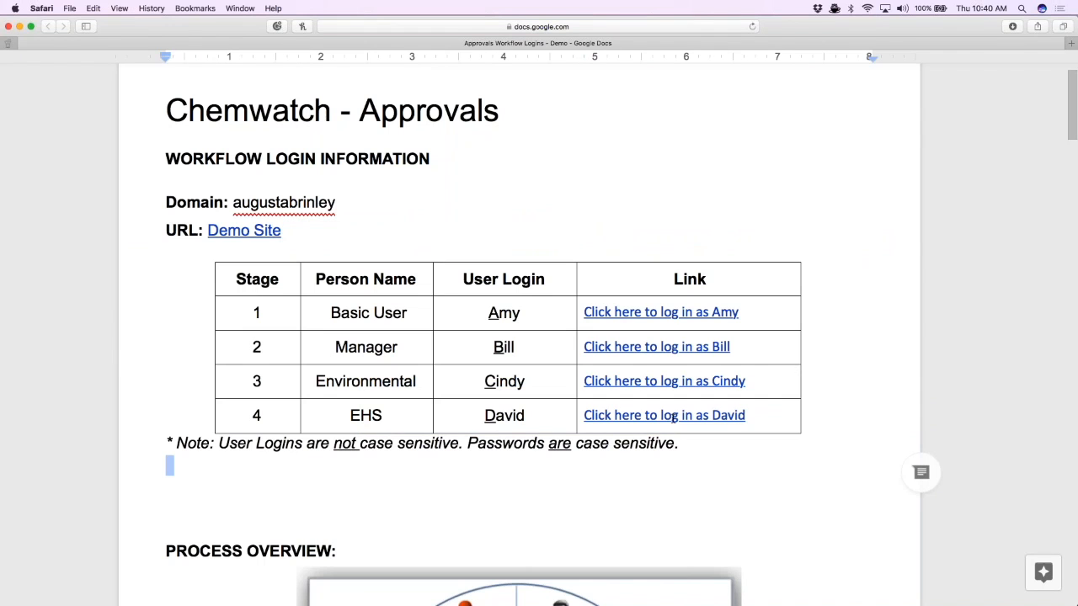
{"action": "left_click", "coordinate": [672, 416]}
{"action": "left_click", "coordinate": [615, 444]}
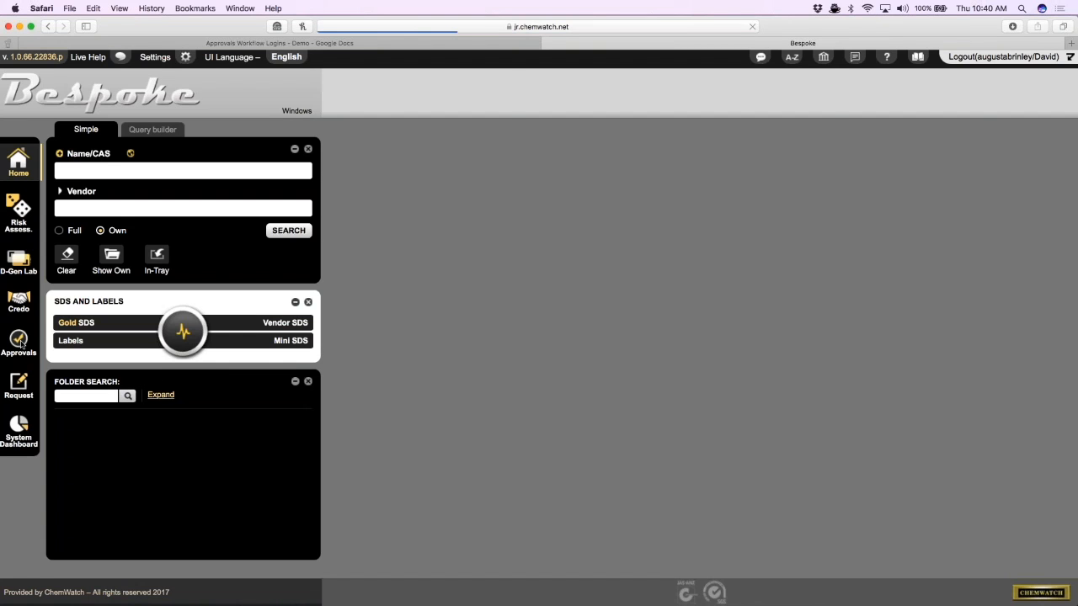
Step: Open the pending approvals as EHS and review the form and Mini report of the Nitric acid request App# 01/02/2017 21:38
{"action": "left_click", "coordinate": [20, 341]}
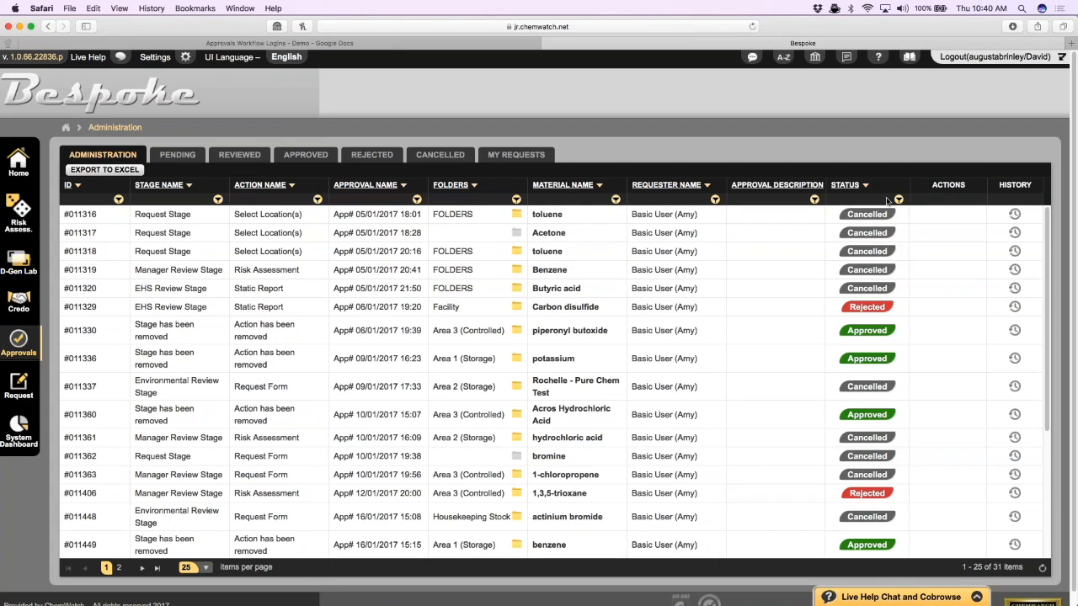
{"action": "left_click", "coordinate": [177, 155]}
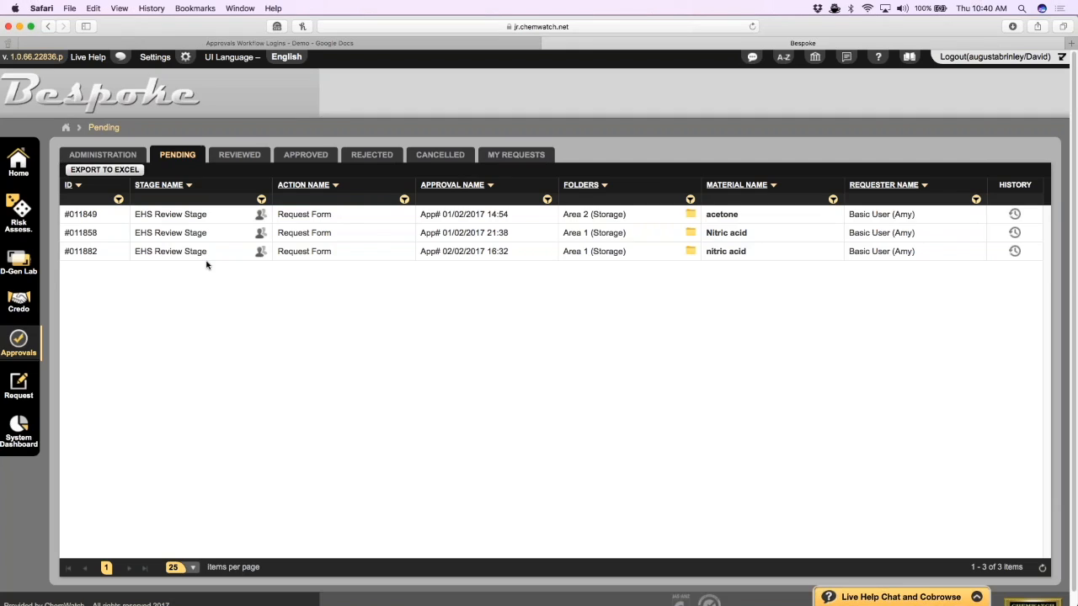
{"action": "left_click", "coordinate": [316, 233]}
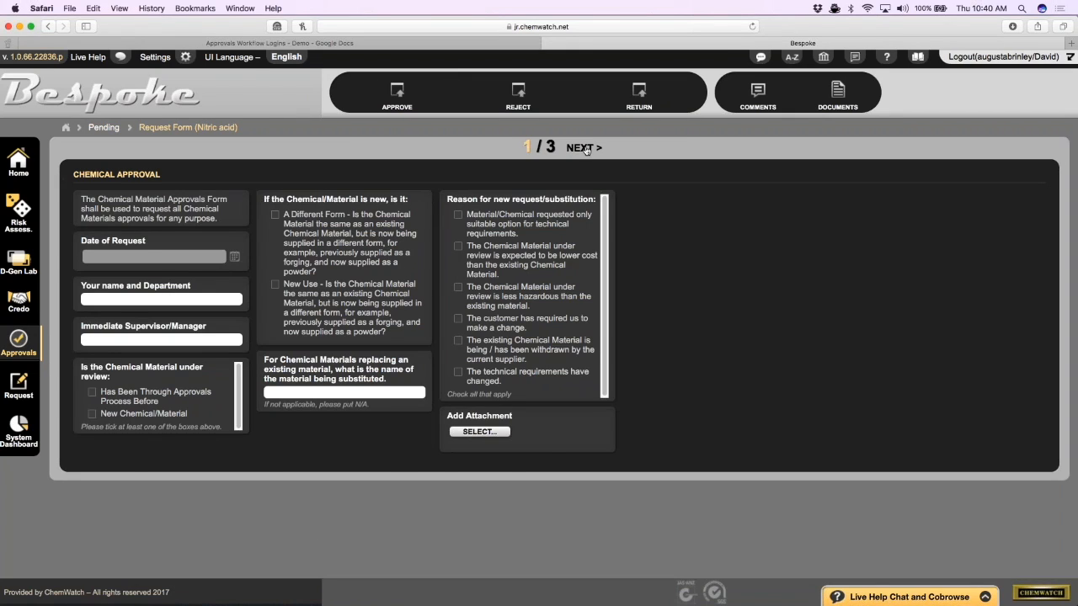
{"action": "left_click", "coordinate": [587, 149]}
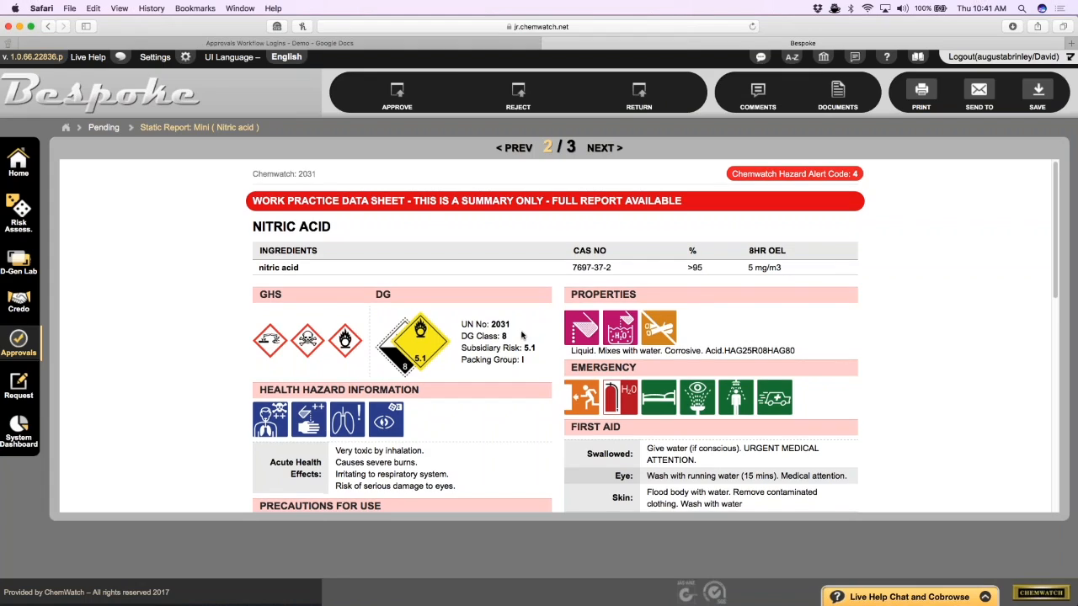
{"action": "scroll", "coordinate": [522, 335], "scroll_direction": "down", "scroll_amount": 2}
{"action": "scroll", "coordinate": [523, 341], "scroll_direction": "down", "scroll_amount": 4}
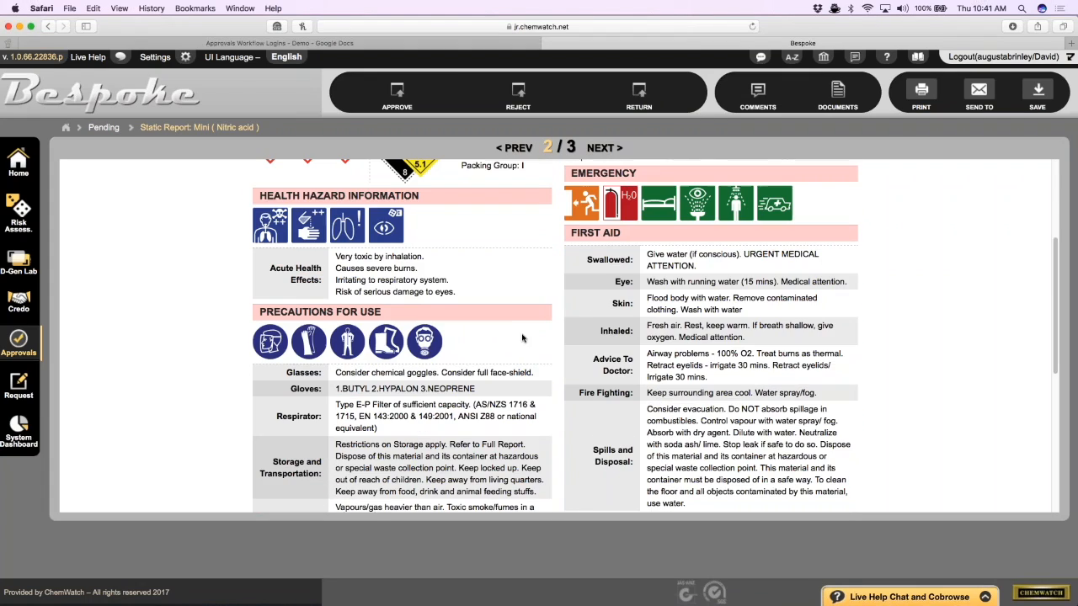
{"action": "scroll", "coordinate": [523, 341], "scroll_direction": "up", "scroll_amount": 2}
{"action": "scroll", "coordinate": [523, 341], "scroll_direction": "up", "scroll_amount": 4}
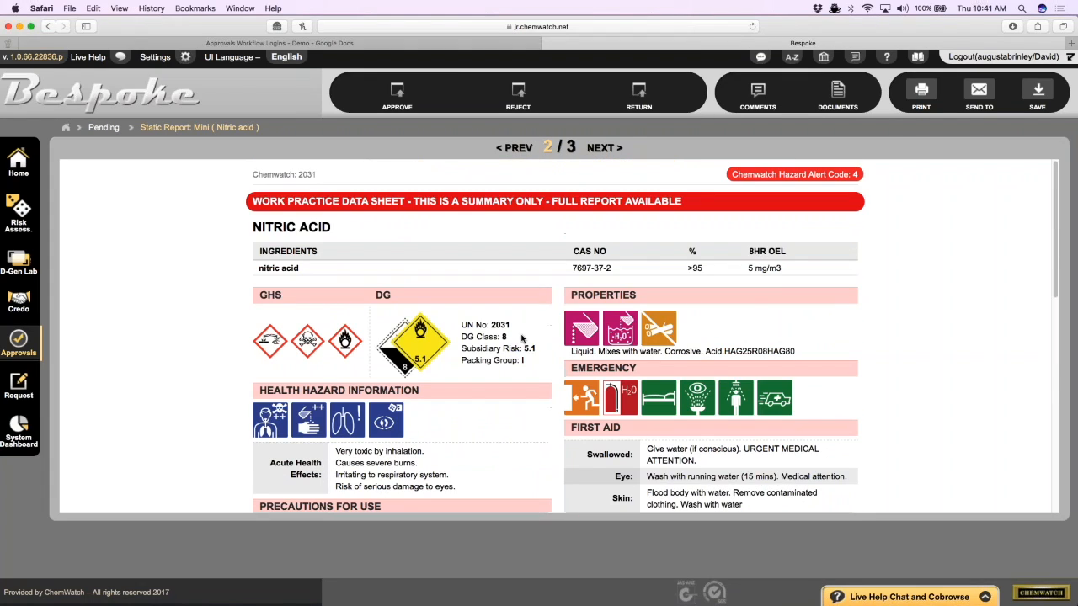
Step: Examine the request's Fire Fighting report, from the hazard ratings through the properties, emergency and extinguishing media sections
{"action": "left_click", "coordinate": [603, 148]}
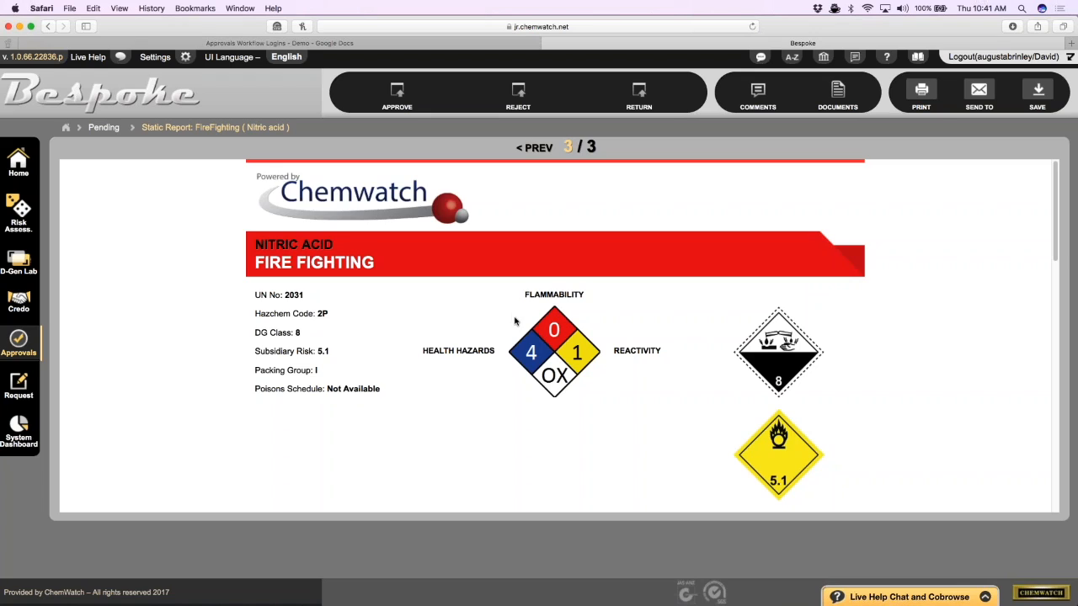
{"action": "scroll", "coordinate": [509, 360], "scroll_direction": "down", "scroll_amount": 5}
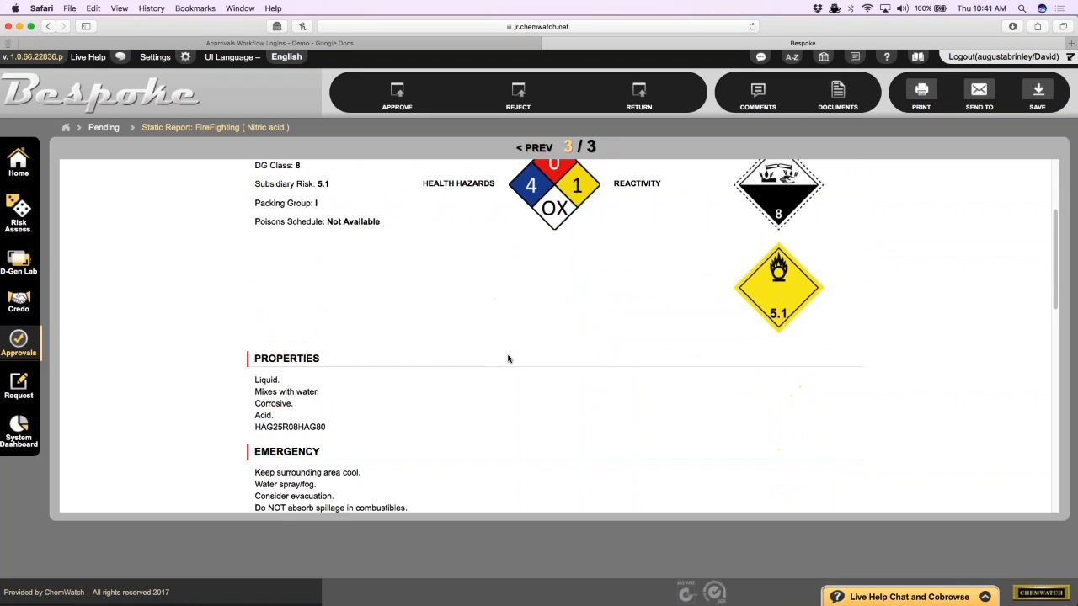
{"action": "scroll", "coordinate": [508, 357], "scroll_direction": "down", "scroll_amount": 5}
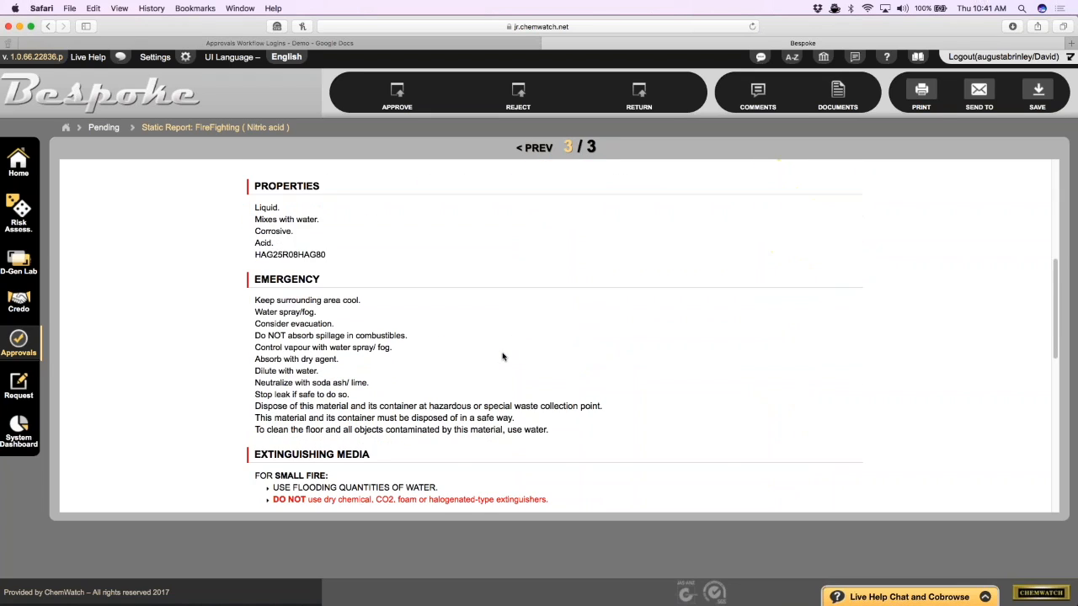
{"action": "scroll", "coordinate": [503, 357], "scroll_direction": "down", "scroll_amount": 5}
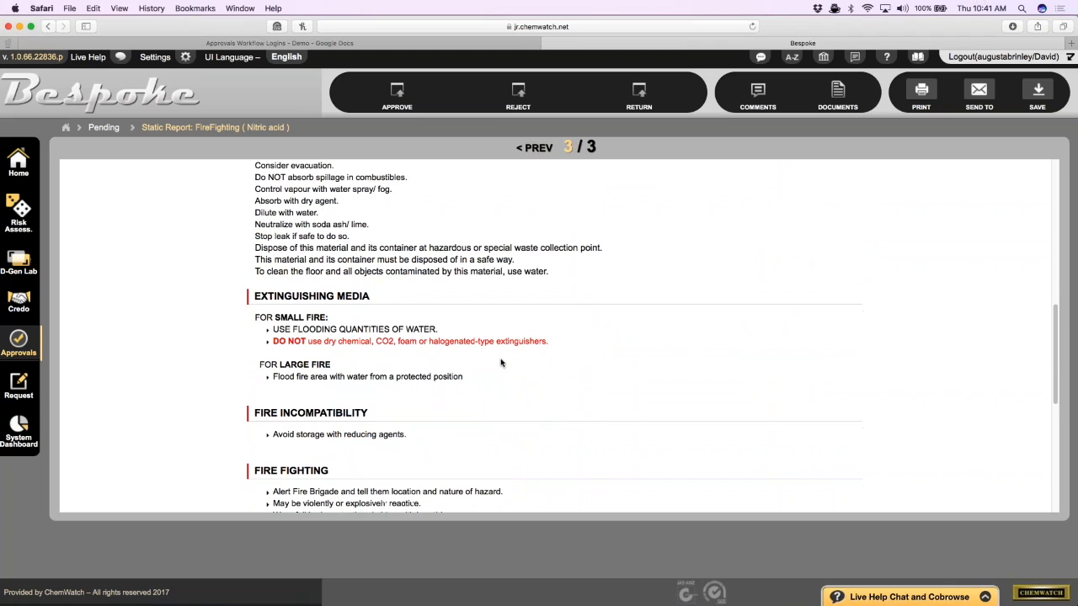
{"action": "scroll", "coordinate": [501, 363], "scroll_direction": "down", "scroll_amount": 3}
{"action": "scroll", "coordinate": [503, 364], "scroll_direction": "up", "scroll_amount": 15}
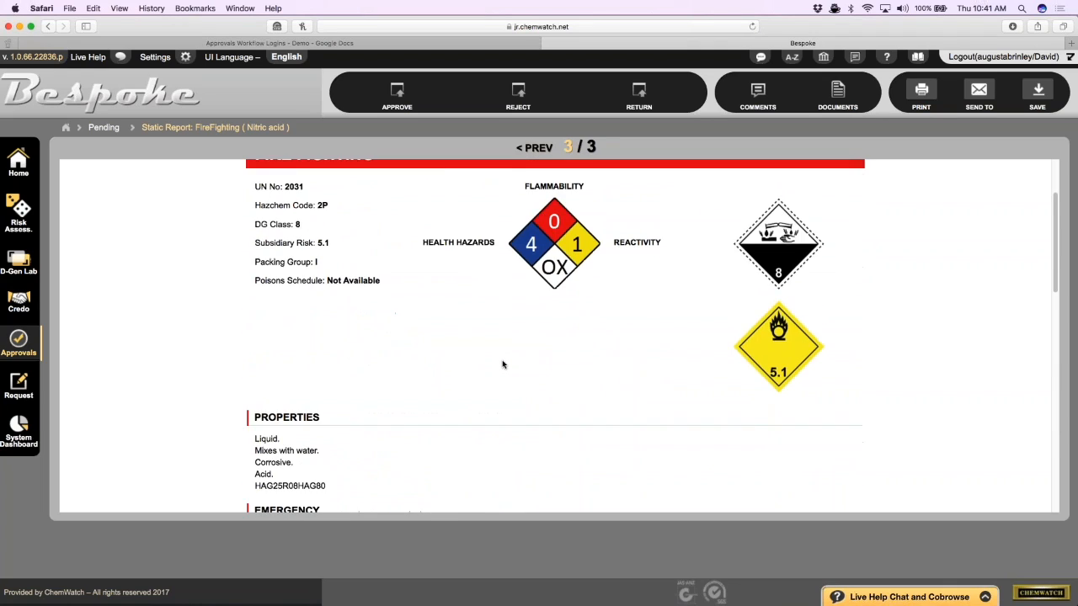
{"action": "scroll", "coordinate": [503, 365], "scroll_direction": "up", "scroll_amount": 3}
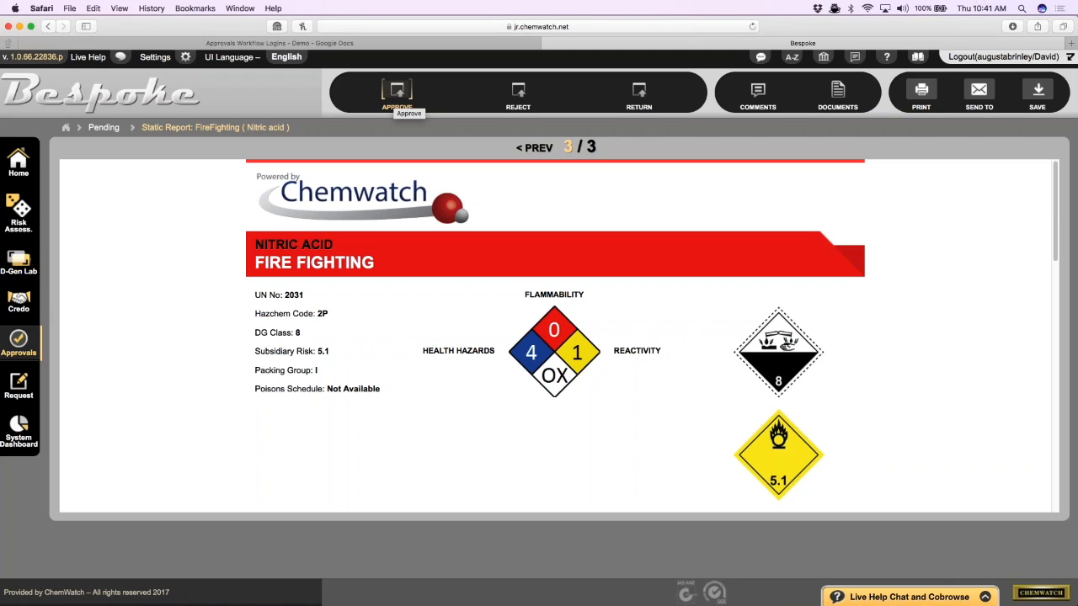
Step: Approve the Nitric acid request with the comment "Please Review." and the additional user notification left at None
{"action": "left_click", "coordinate": [396, 96]}
{"action": "type", "text": "Please Review."}
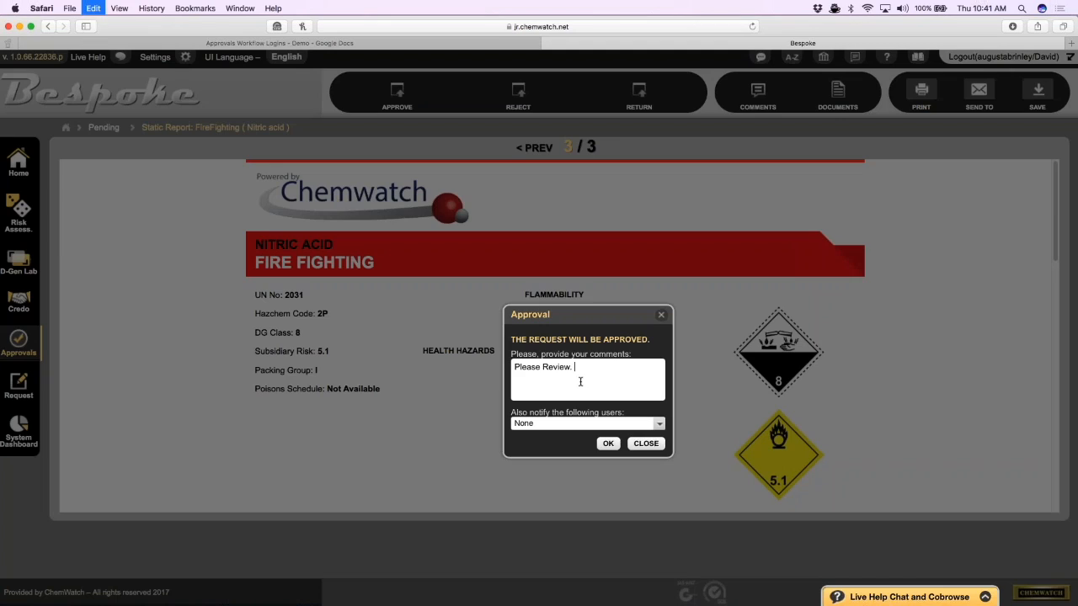
{"action": "left_click", "coordinate": [578, 426]}
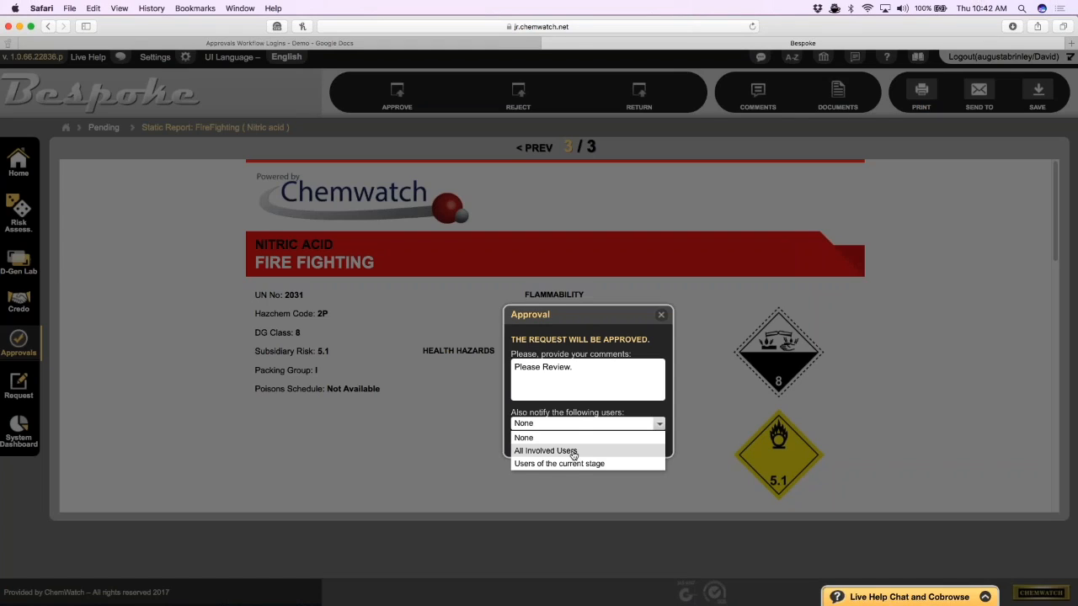
{"action": "left_click", "coordinate": [590, 336]}
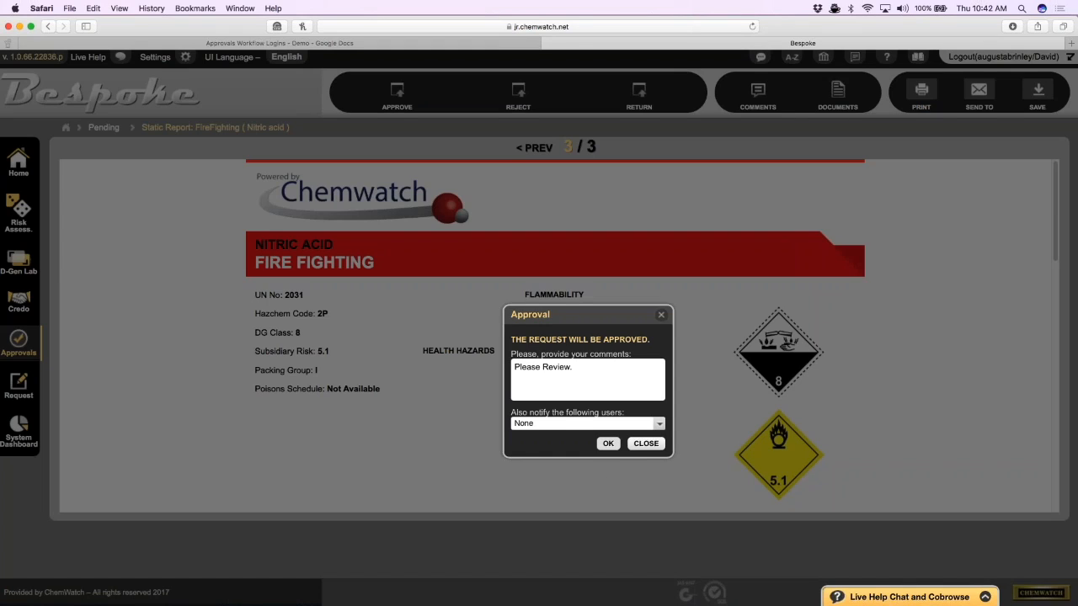
{"action": "left_click", "coordinate": [607, 444]}
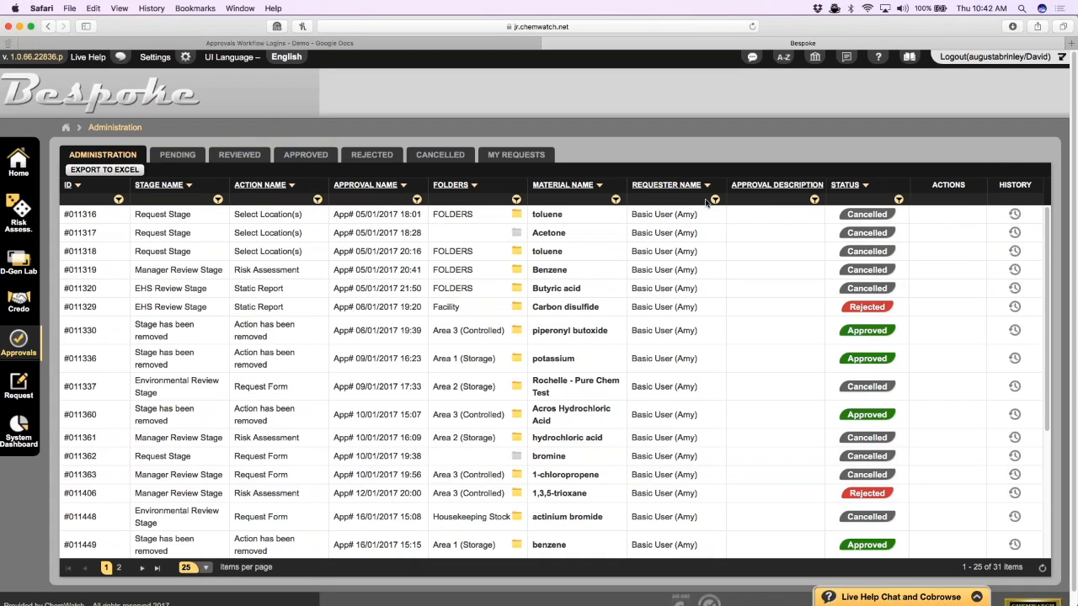
Step: Sort the approvals administration list by status and view the history of the rejected Carbon disulfide request
{"action": "left_click", "coordinate": [866, 187]}
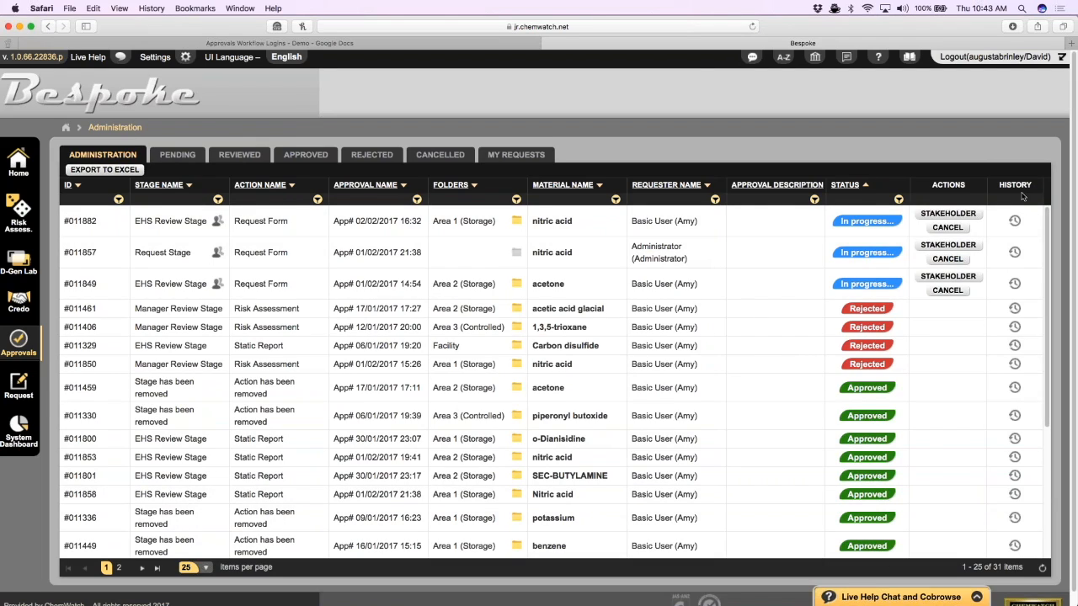
{"action": "left_click", "coordinate": [1015, 347]}
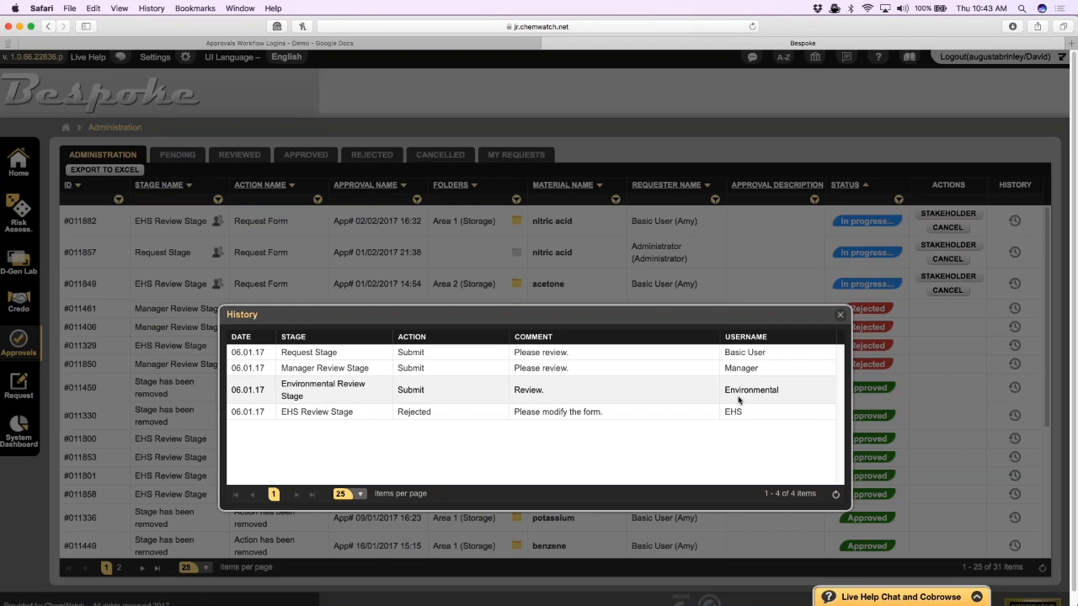
{"action": "left_click", "coordinate": [840, 316]}
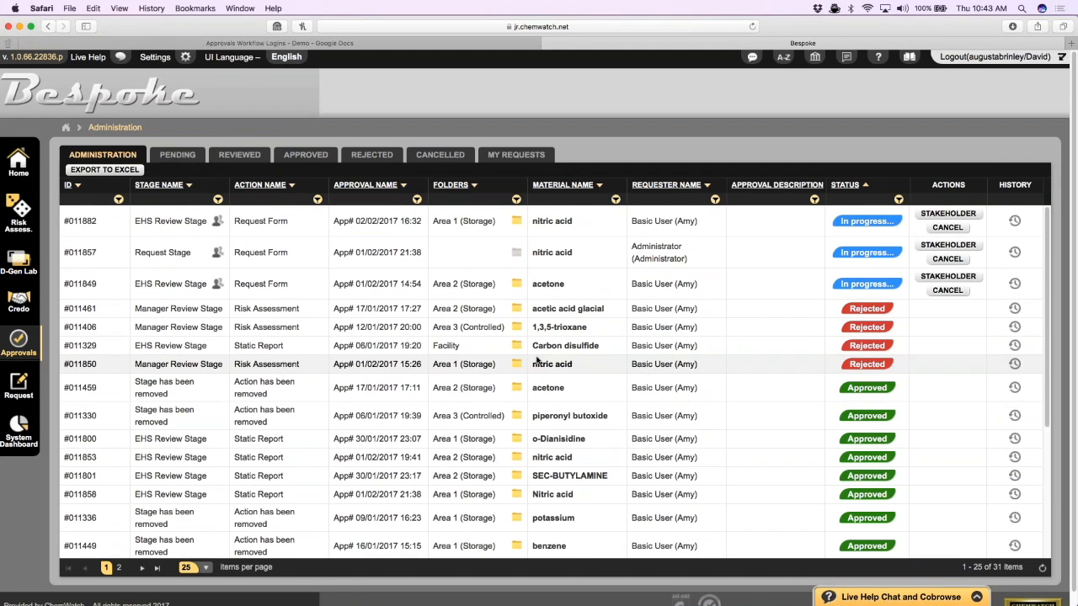
Step: Look over the status-sorted approvals list and open the System Dashboard
{"action": "scroll", "coordinate": [538, 360], "scroll_direction": "down", "scroll_amount": 1}
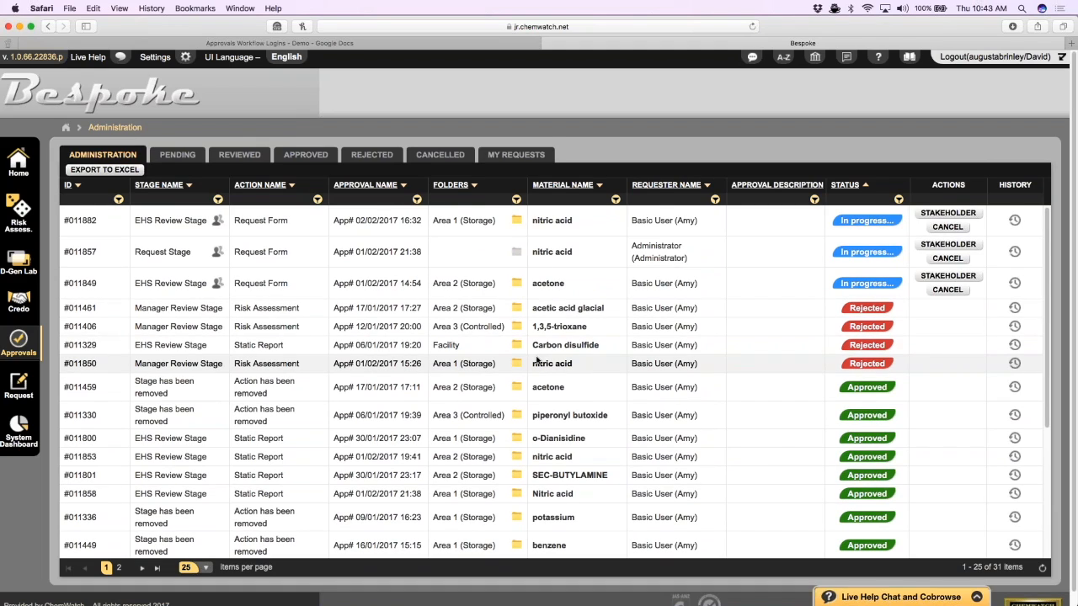
{"action": "scroll", "coordinate": [537, 360], "scroll_direction": "up", "scroll_amount": 1}
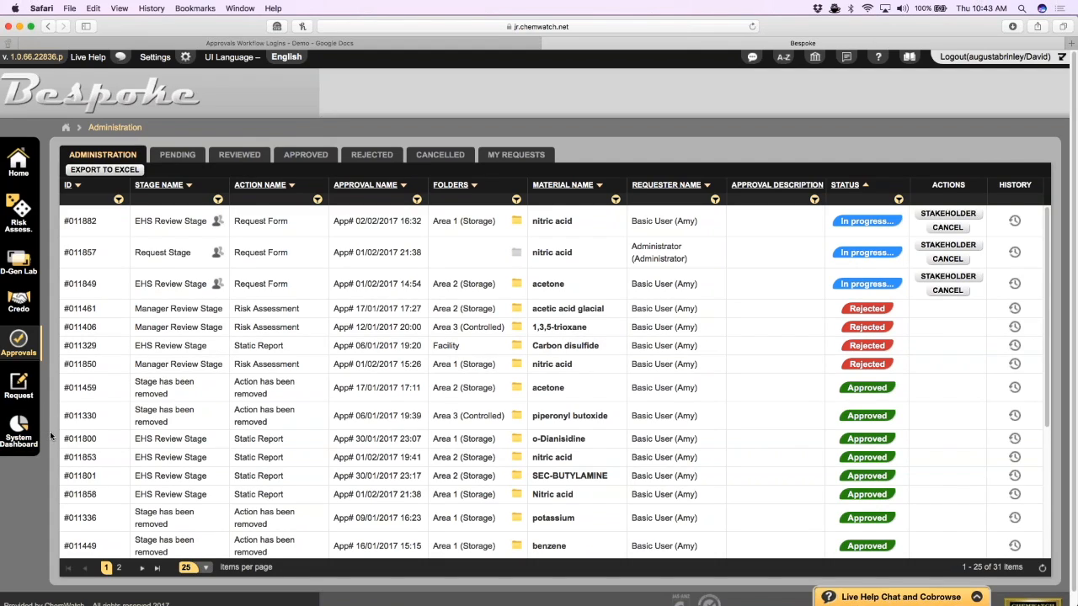
{"action": "left_click", "coordinate": [20, 431]}
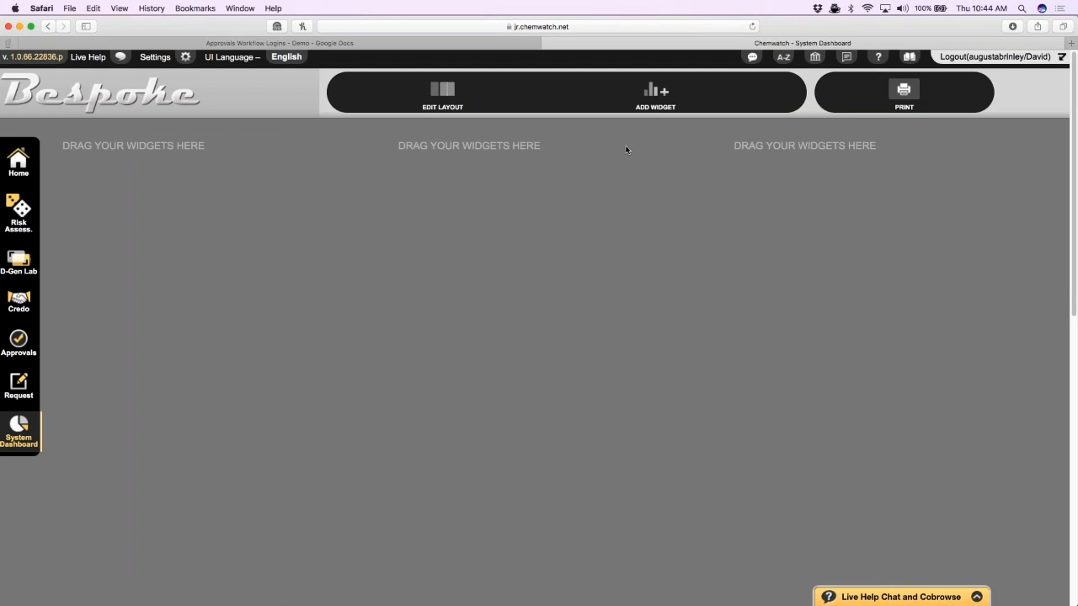
Step: Add the Approvals Completed by Stage and Approvals Duration by Stage widgets to the dashboard, placing the duration widget in the middle column
{"action": "left_click", "coordinate": [659, 93]}
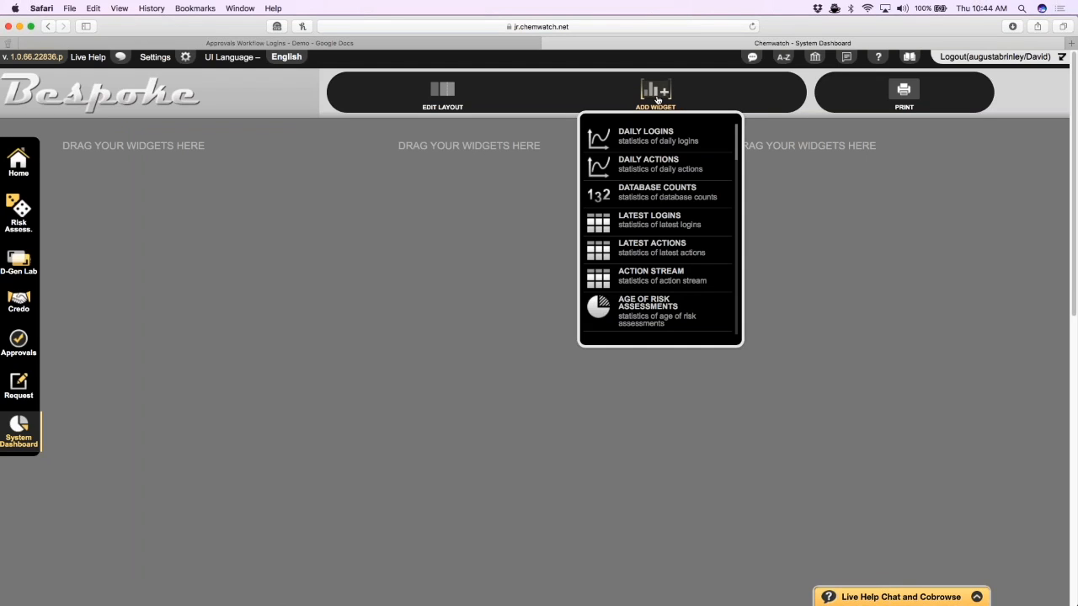
{"action": "scroll", "coordinate": [668, 219], "scroll_direction": "down", "scroll_amount": 10}
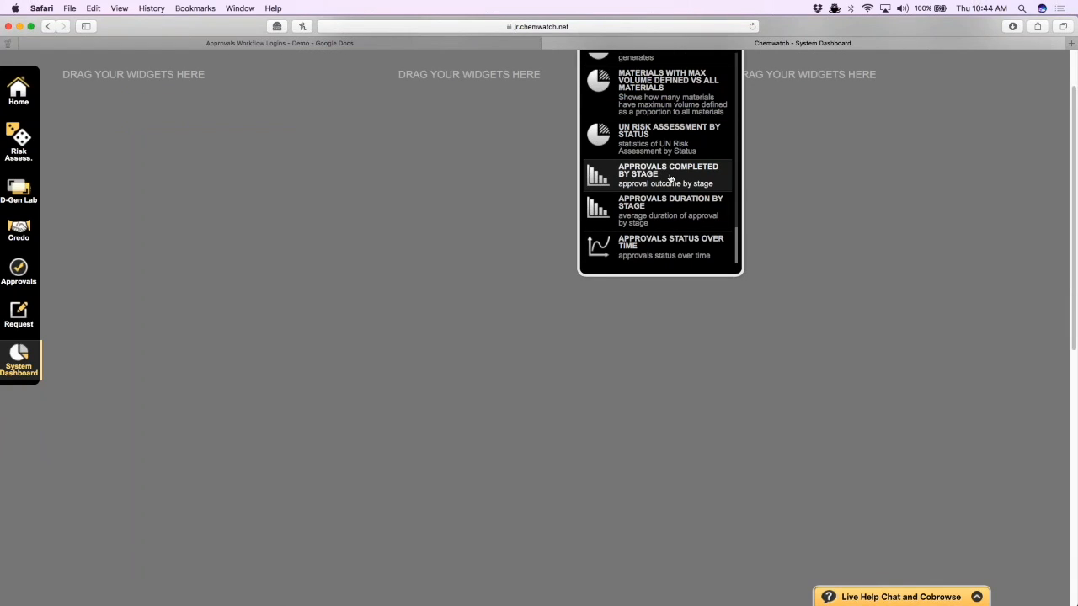
{"action": "left_click", "coordinate": [670, 179]}
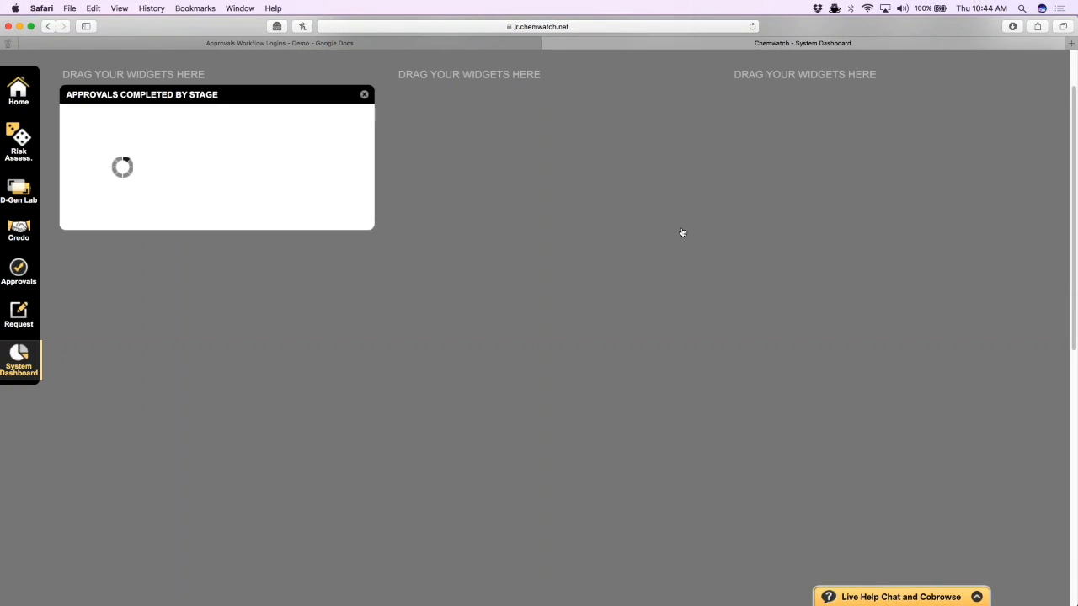
{"action": "scroll", "coordinate": [675, 264], "scroll_direction": "down", "scroll_amount": 3}
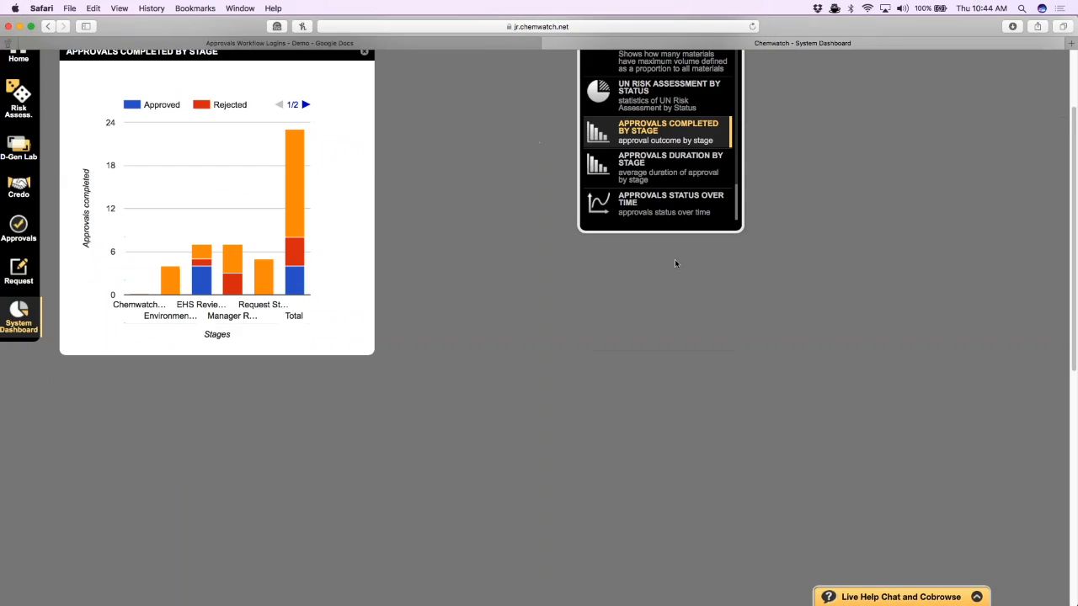
{"action": "left_click", "coordinate": [679, 175]}
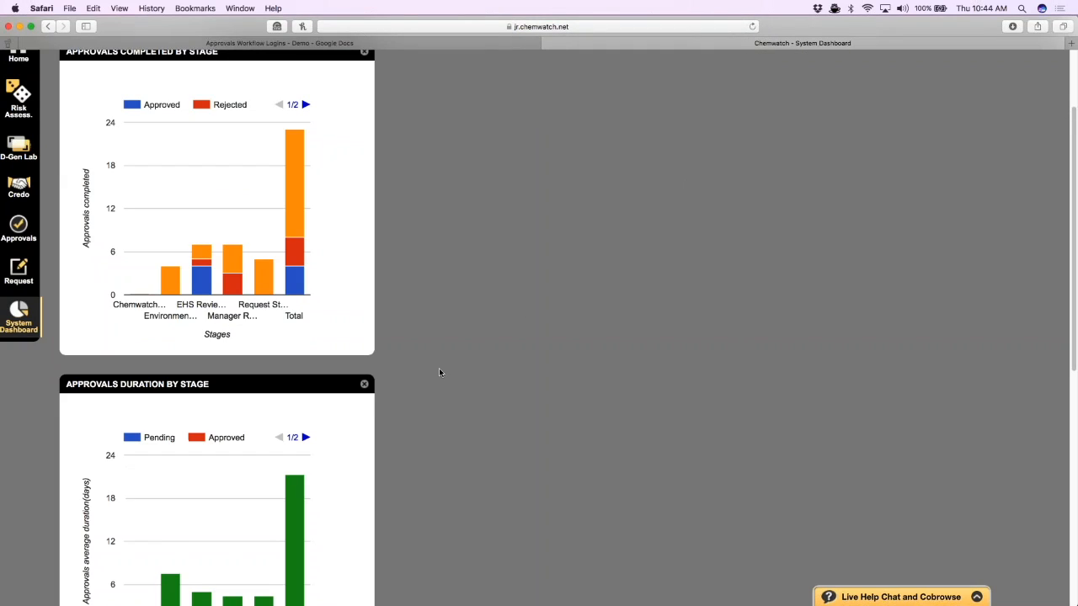
{"action": "left_click_drag", "start_coordinate": [323, 385], "coordinate": [678, 80]}
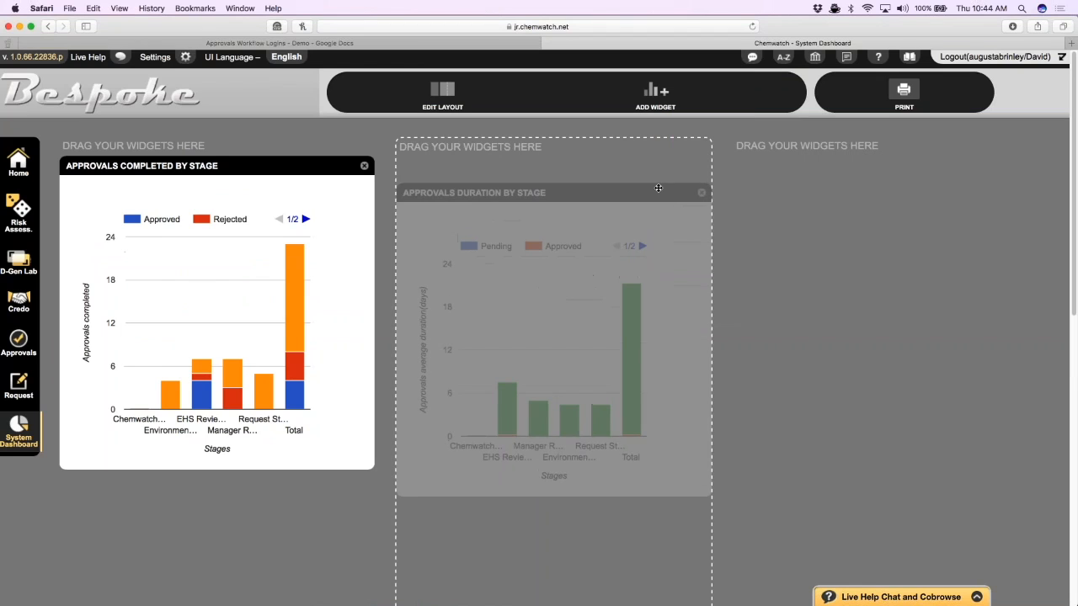
Step: Add the Approvals Status Over Time widget and place it in the dashboard's third column
{"action": "left_click", "coordinate": [655, 93]}
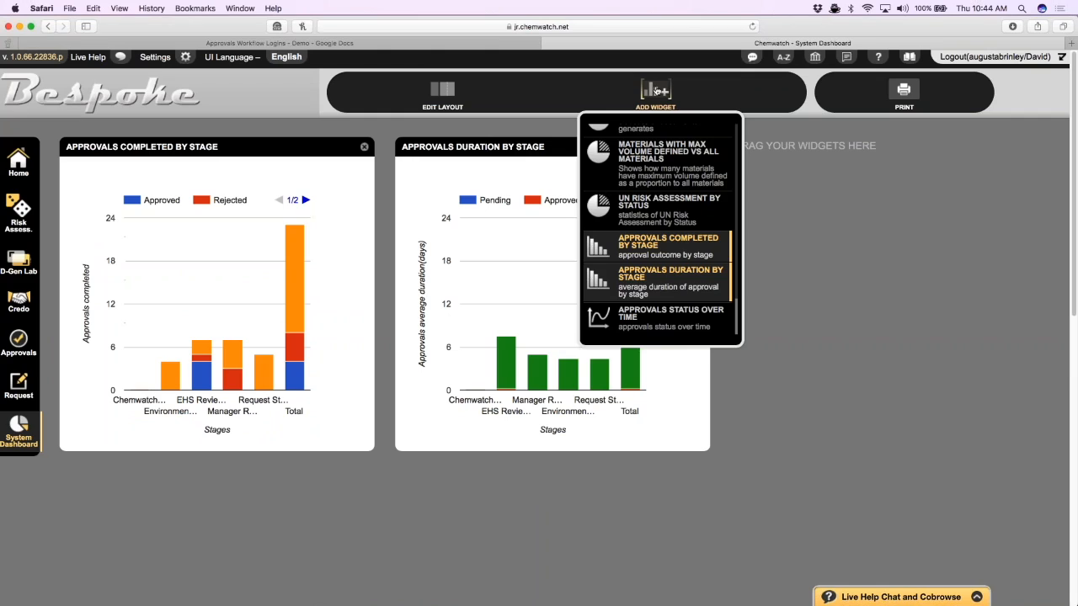
{"action": "left_click", "coordinate": [665, 319]}
{"action": "left_click_drag", "start_coordinate": [362, 479], "coordinate": [930, 158]}
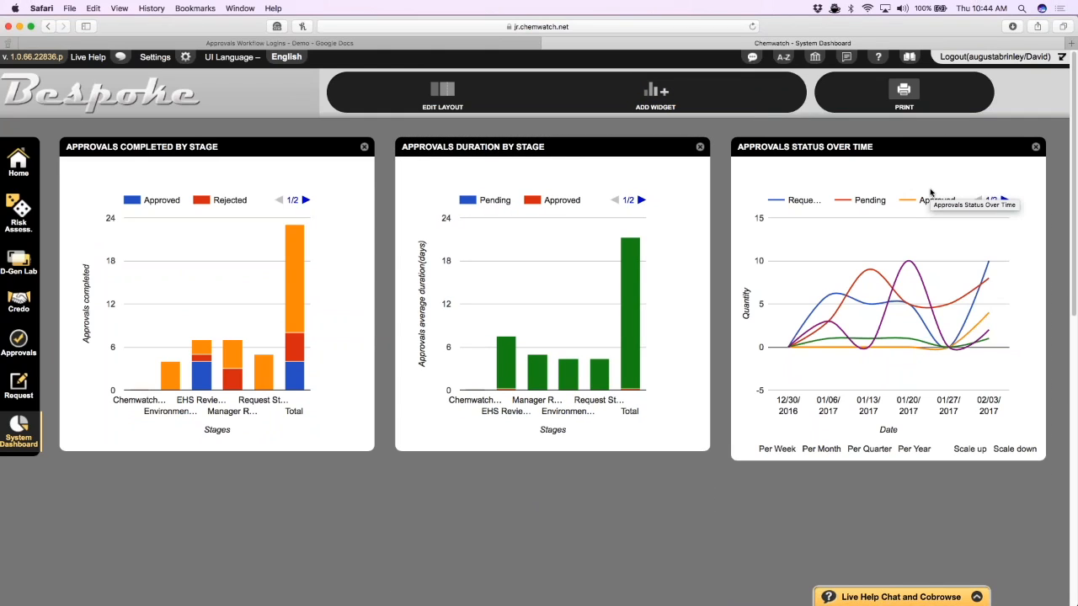
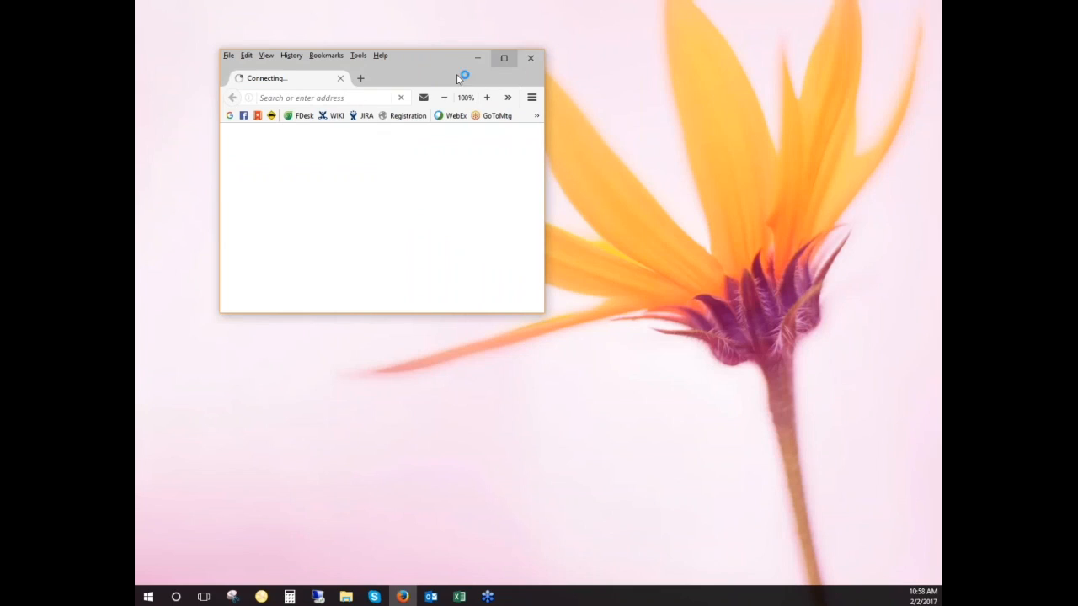
Step: Open the Chemwatch login page in a new tab of the maximized browser and log in with the account password
{"action": "left_click", "coordinate": [361, 78]}
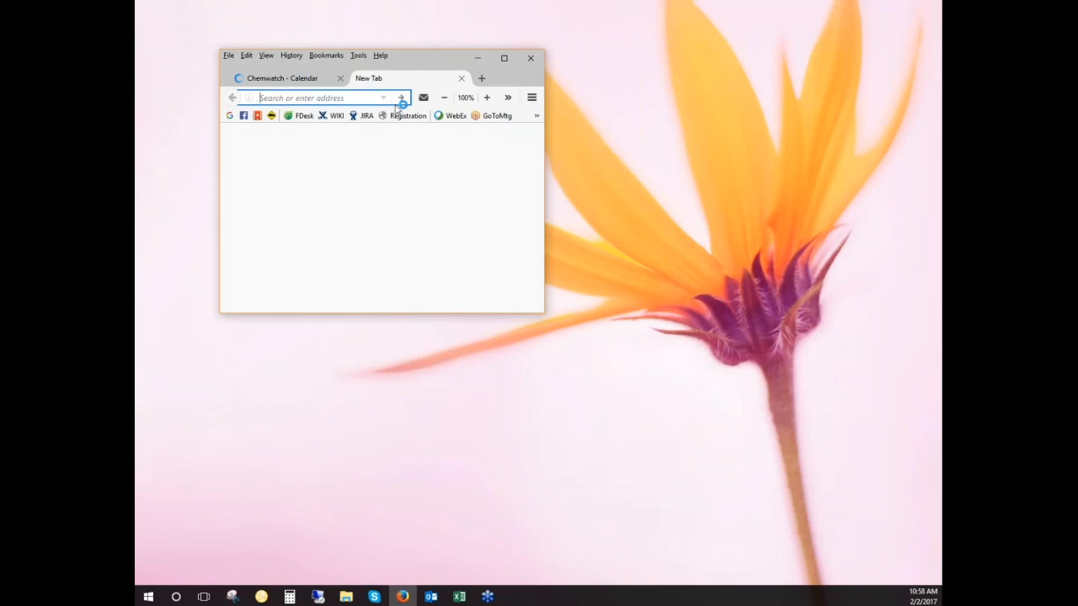
{"action": "left_click", "coordinate": [508, 58]}
{"action": "left_click", "coordinate": [509, 68]}
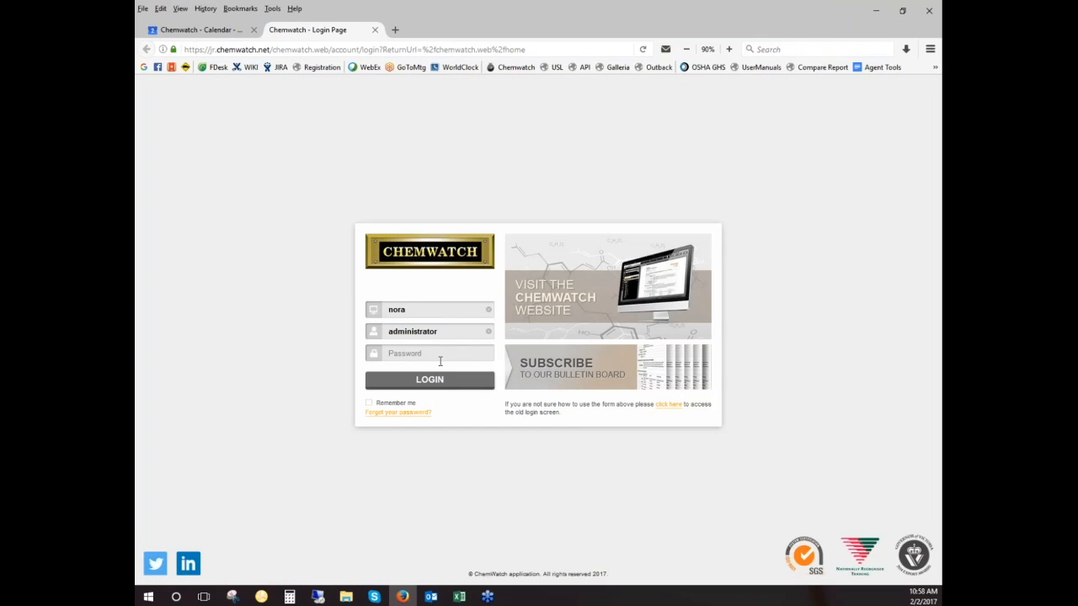
{"action": "left_click", "coordinate": [441, 353]}
{"action": "type", "text": "•••••"}
{"action": "key", "text": "Return"}
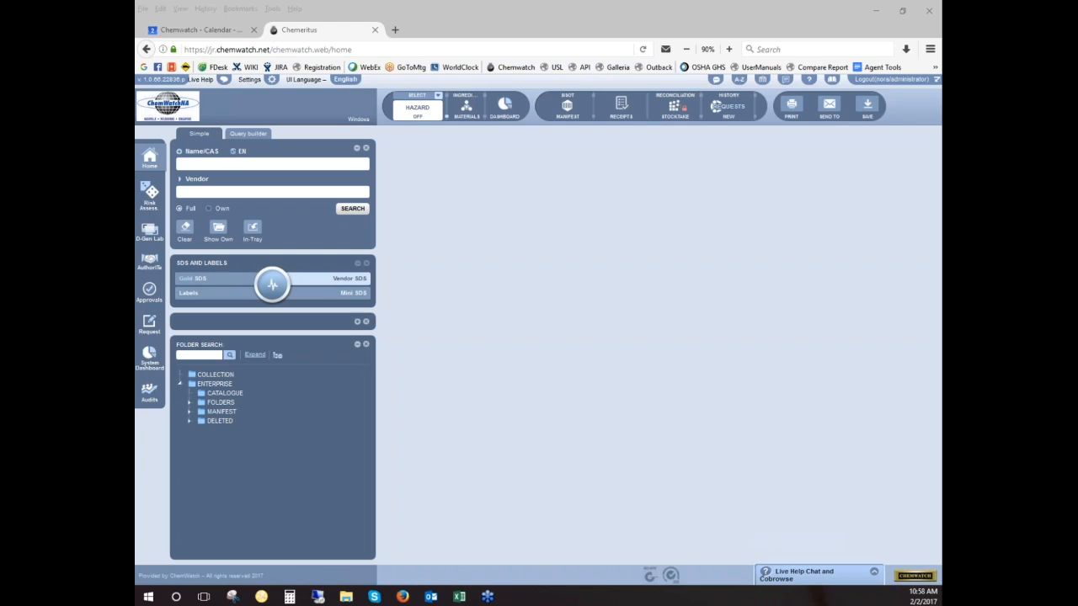
Step: Search the full collection by name for "toluene" with Gold SDS as the document type
{"action": "left_click", "coordinate": [276, 167]}
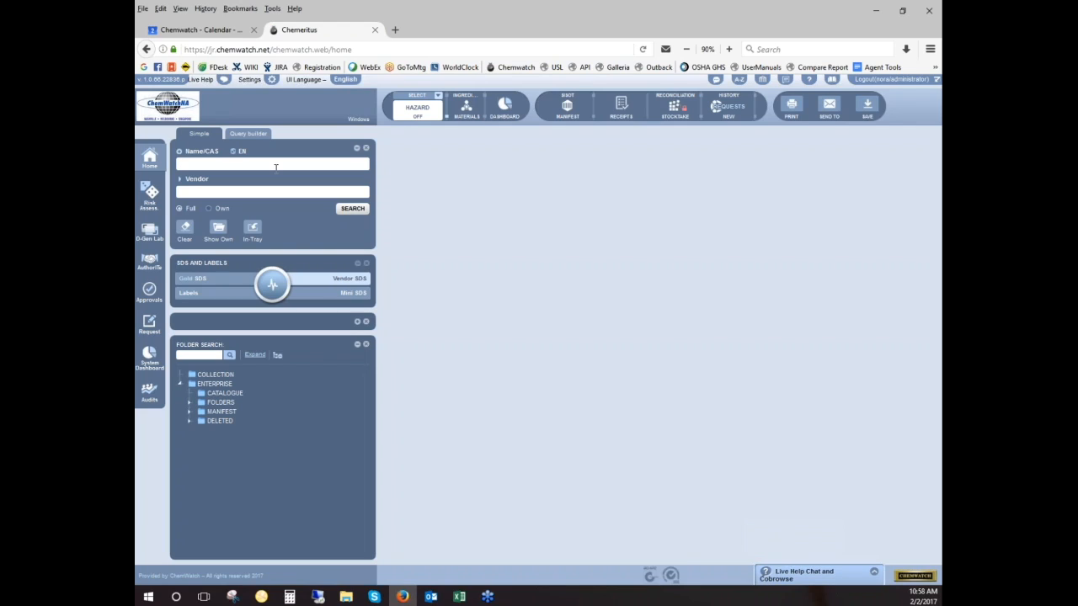
{"action": "type", "text": "toluene"}
{"action": "left_click", "coordinate": [235, 280]}
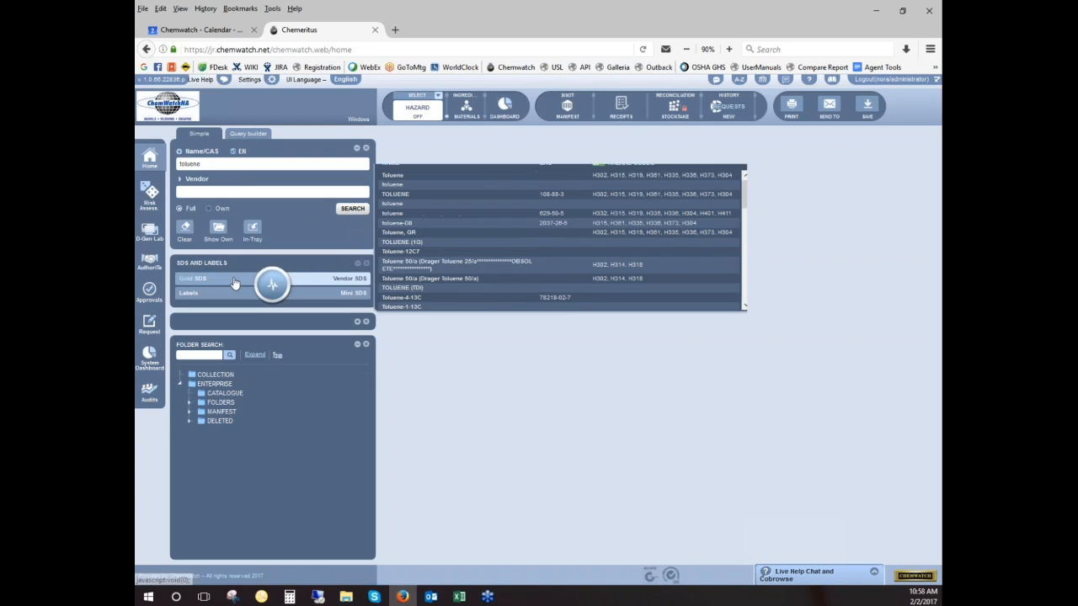
{"action": "left_click", "coordinate": [355, 212]}
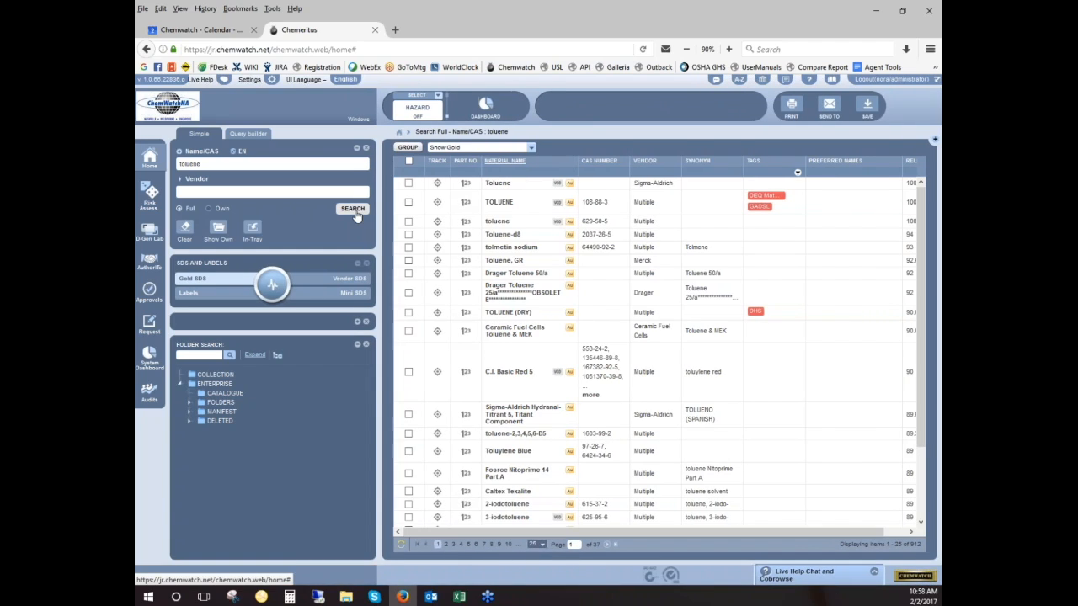
Step: Open the Gold SDS of the Sigma-Aldrich Toluene and examine its Section 15 regulatory lists
{"action": "left_click", "coordinate": [503, 185]}
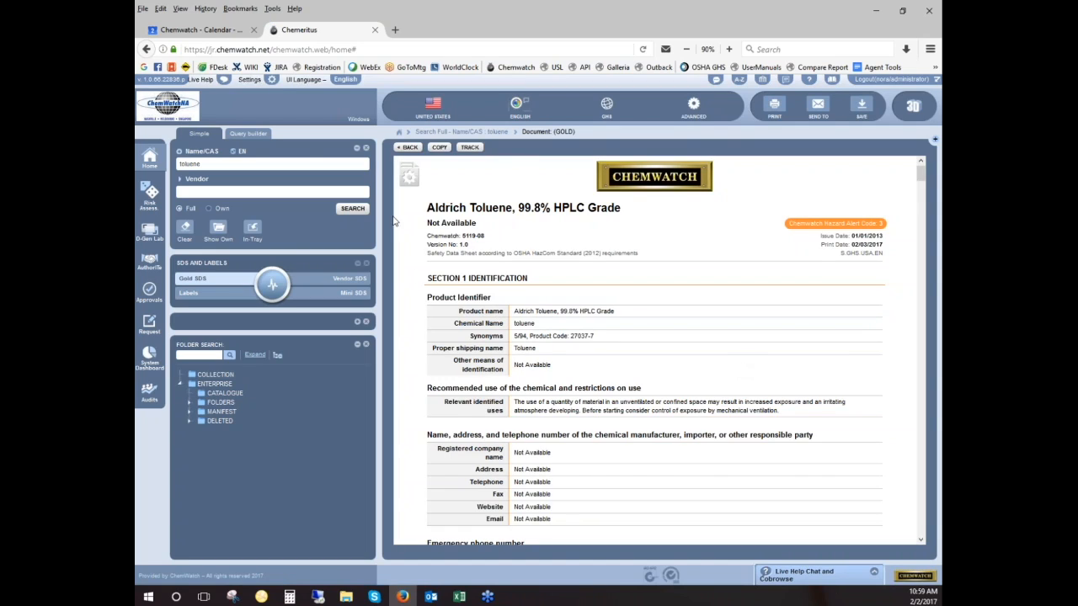
{"action": "left_click", "coordinate": [409, 175]}
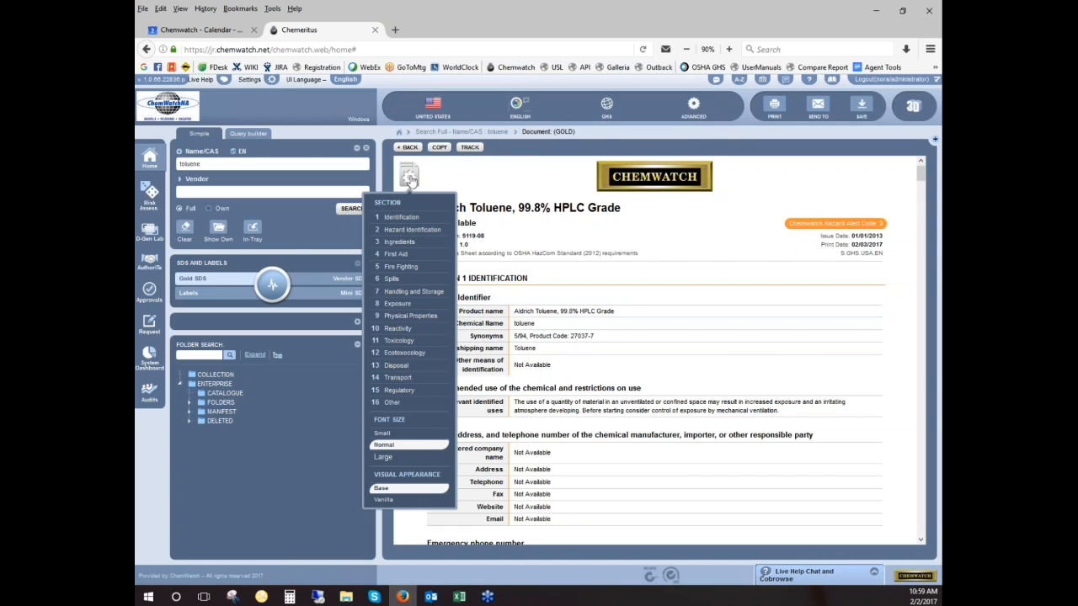
{"action": "left_click", "coordinate": [415, 393]}
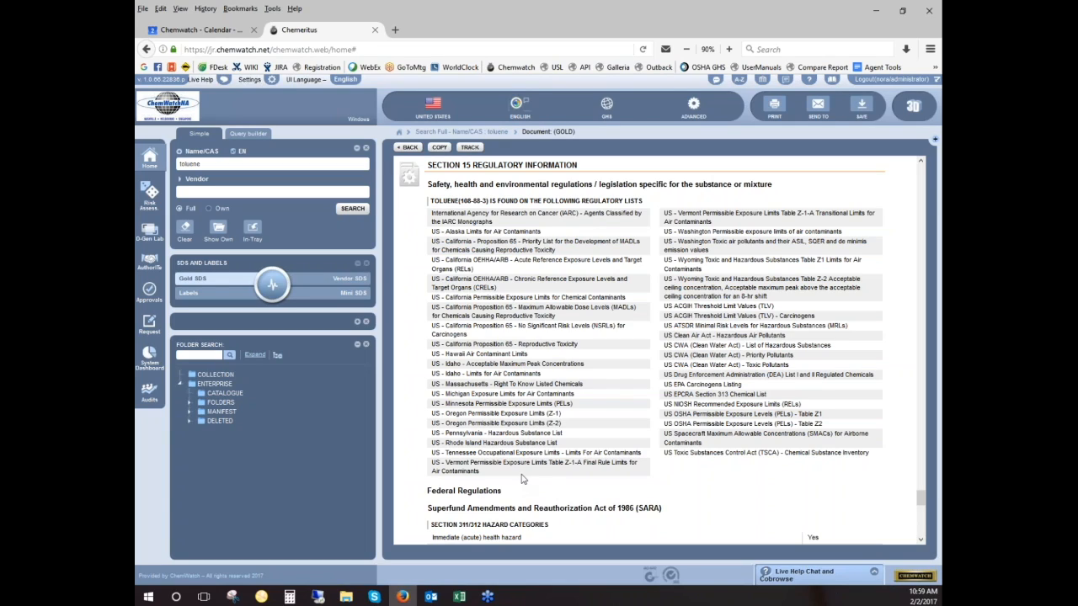
Step: Switch the toluene safety data sheet's country to Australia and examine its Section 15 regulatory information
{"action": "left_click", "coordinate": [433, 104]}
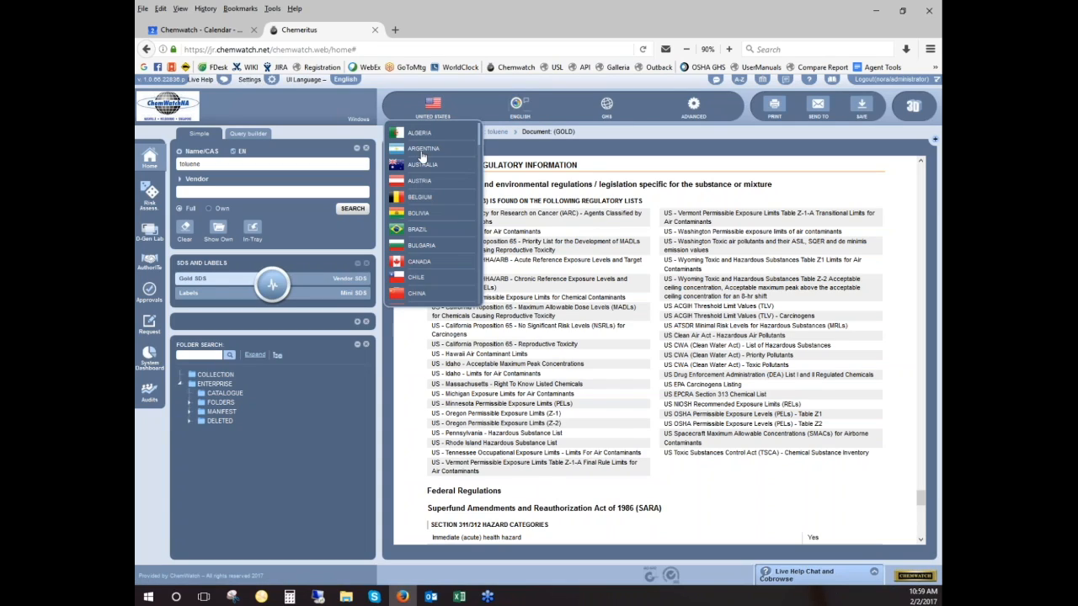
{"action": "left_click", "coordinate": [421, 166]}
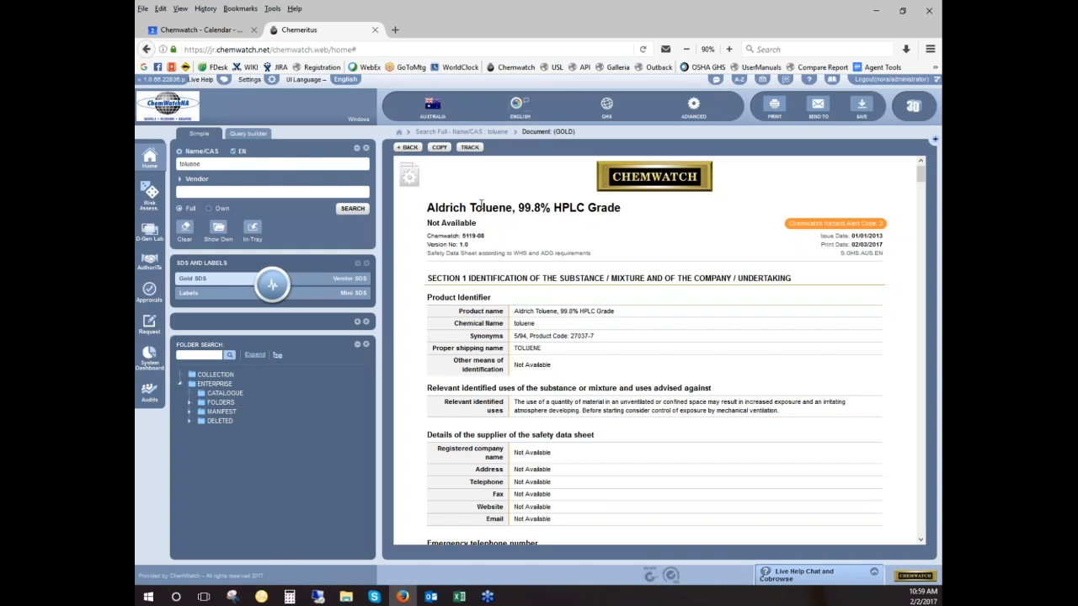
{"action": "left_click", "coordinate": [408, 175]}
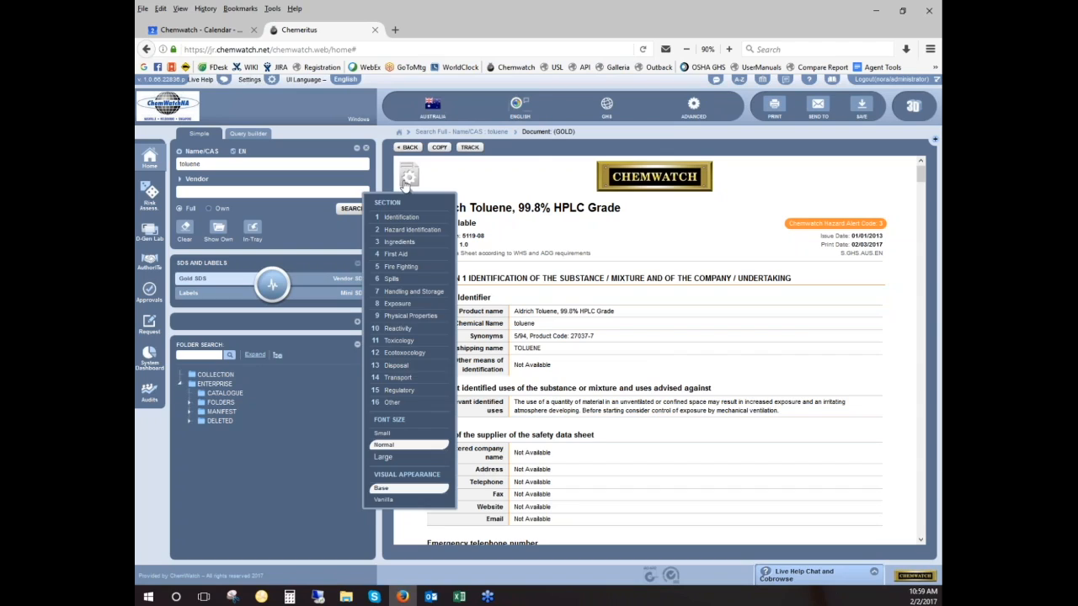
{"action": "left_click", "coordinate": [411, 392]}
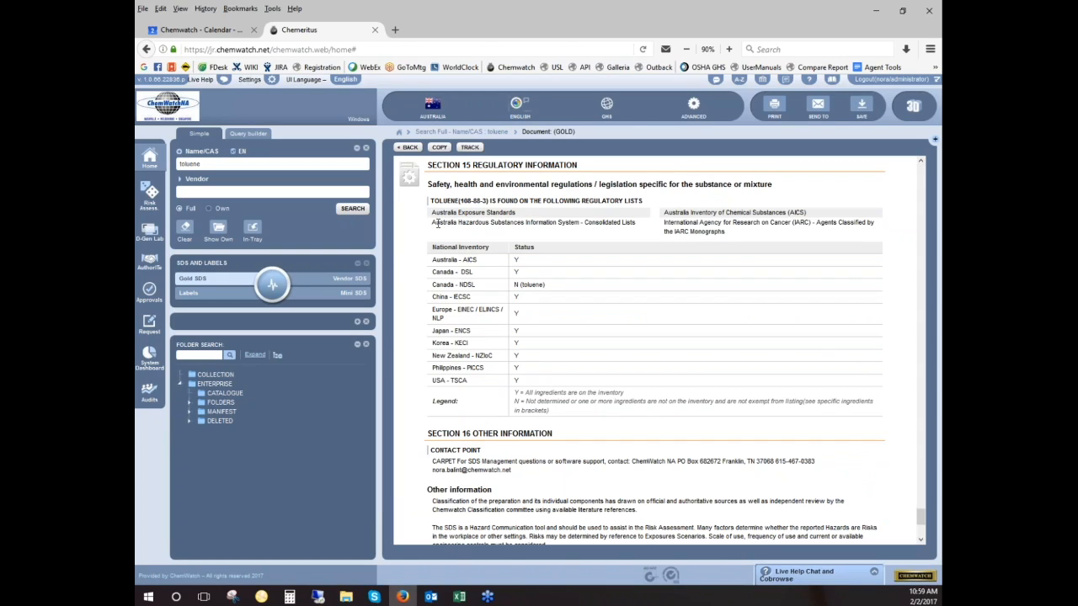
Step: Browse the countries and languages offered for the toluene safety data sheet
{"action": "left_click", "coordinate": [433, 105]}
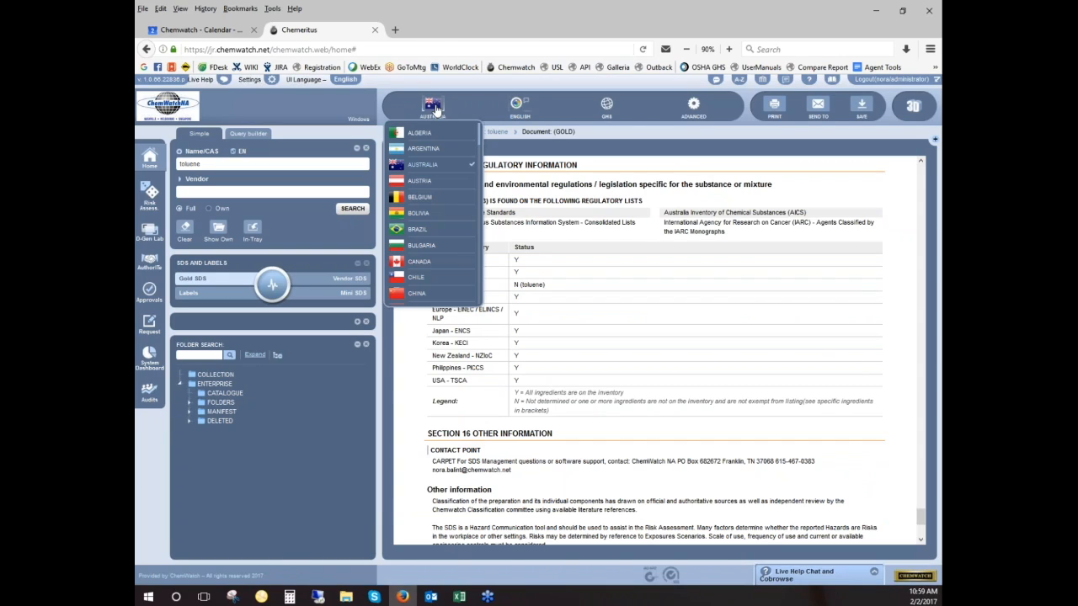
{"action": "scroll", "coordinate": [480, 152], "scroll_direction": "down", "scroll_amount": 5}
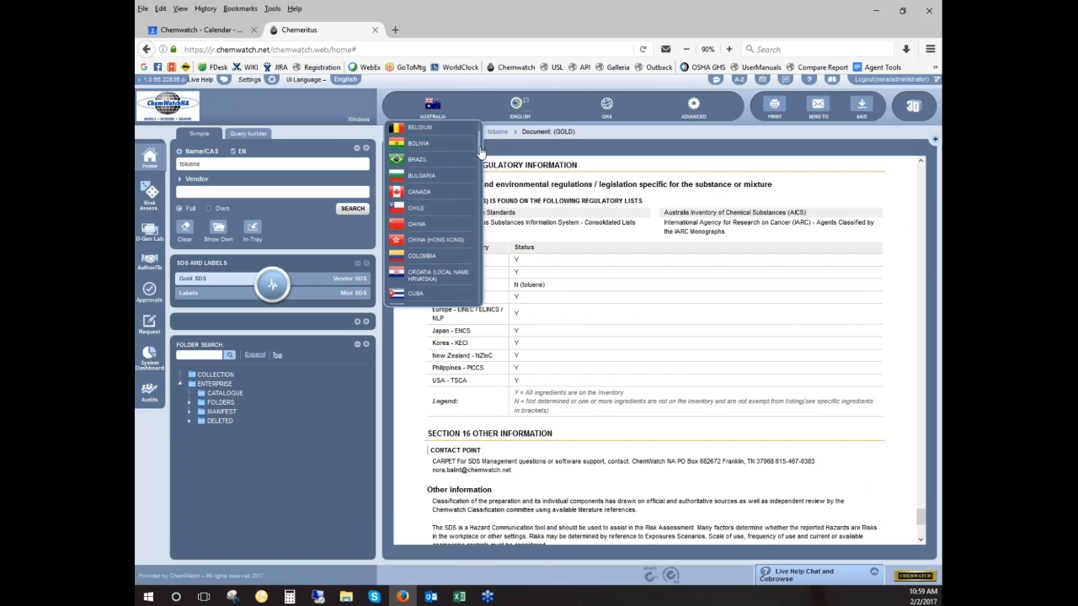
{"action": "scroll", "coordinate": [480, 158], "scroll_direction": "down", "scroll_amount": 3}
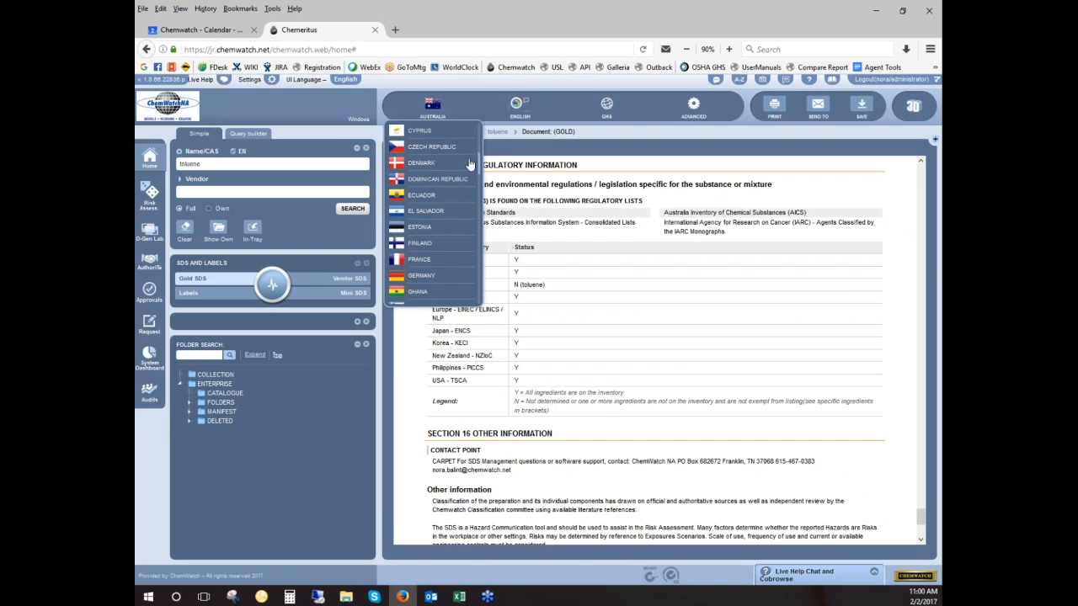
{"action": "left_click", "coordinate": [437, 198]}
{"action": "left_click", "coordinate": [480, 108]}
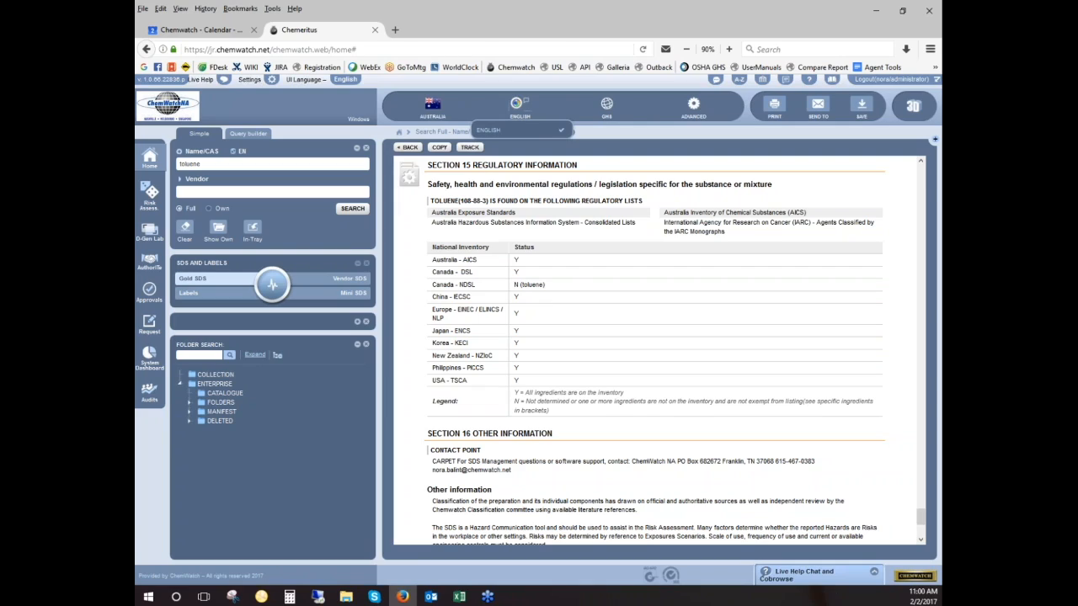
Step: Load the shared GADSL query in the query builder and open it for editing
{"action": "left_click", "coordinate": [248, 133]}
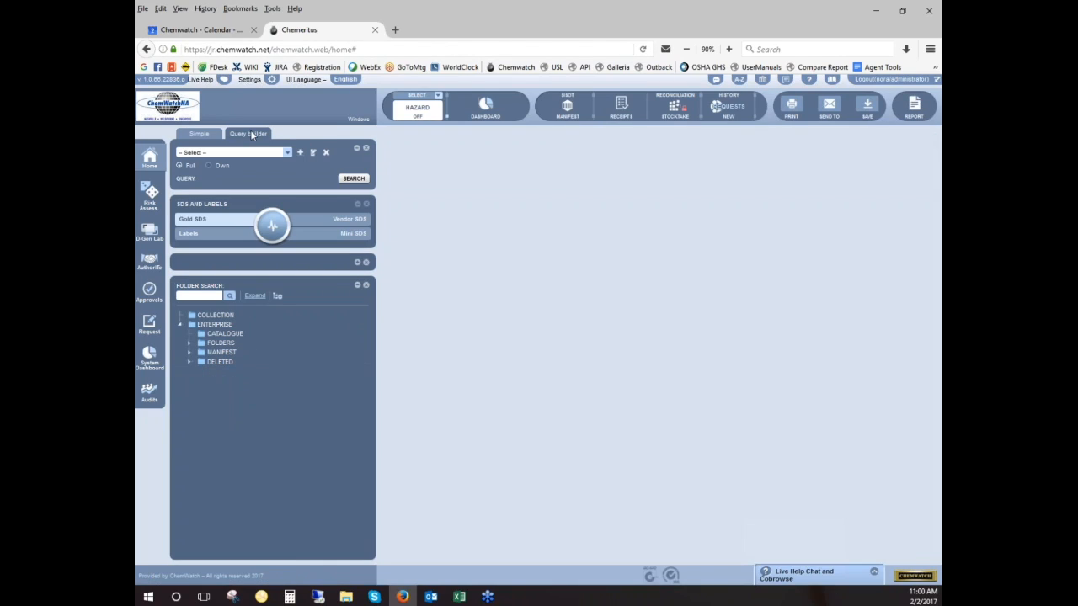
{"action": "left_click", "coordinate": [300, 154]}
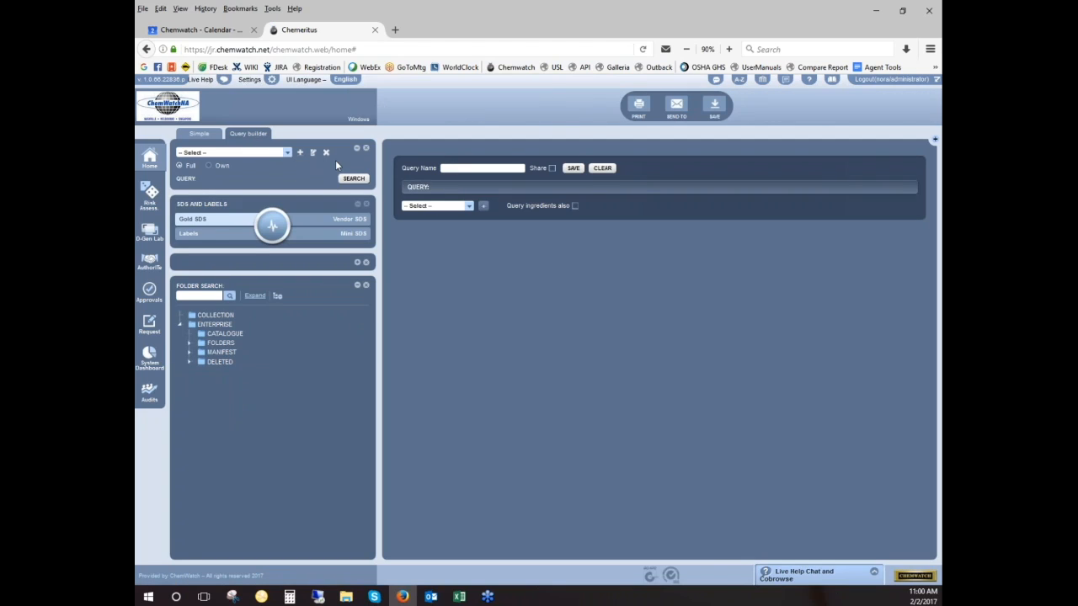
{"action": "left_click", "coordinate": [244, 153]}
{"action": "left_click", "coordinate": [221, 173]}
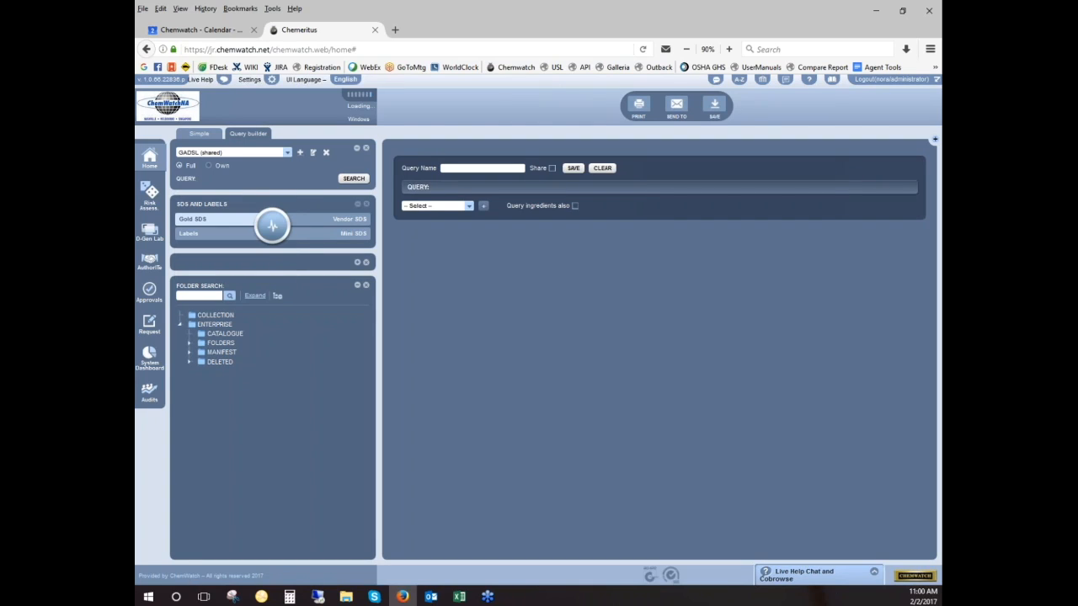
{"action": "left_click", "coordinate": [315, 153]}
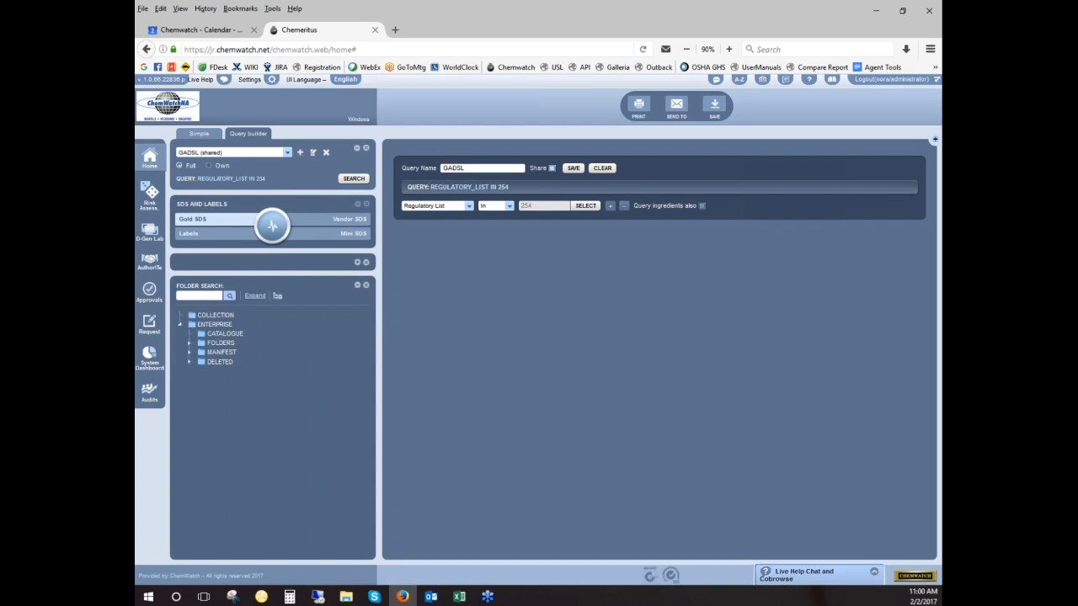
Step: Add a second AND condition to the GADSL query and browse the Identification synonym lists in the first condition's regulatory tree
{"action": "left_click", "coordinate": [609, 206]}
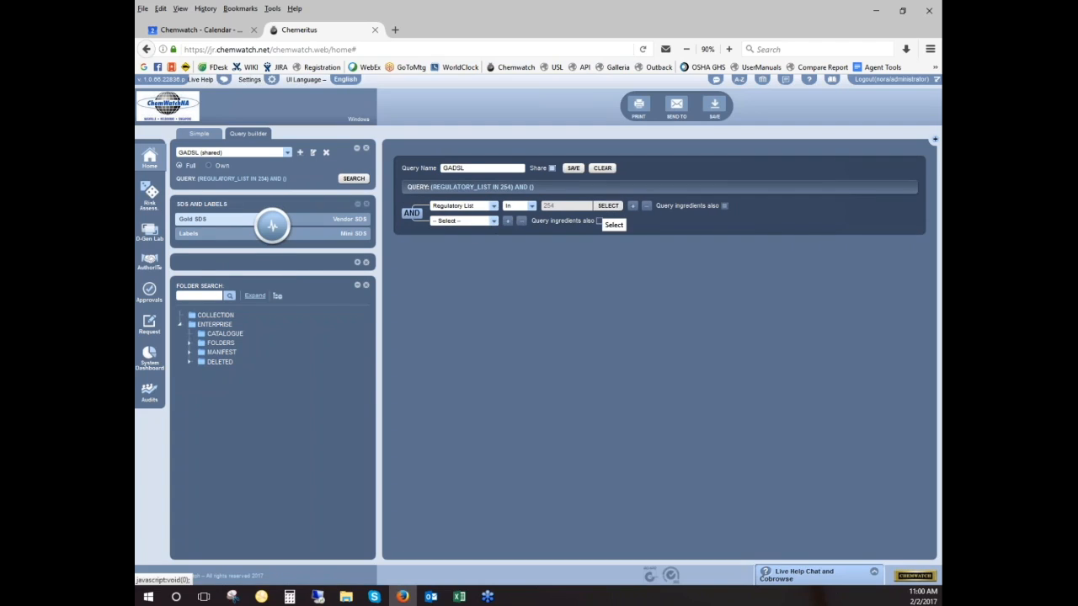
{"action": "left_click", "coordinate": [608, 206]}
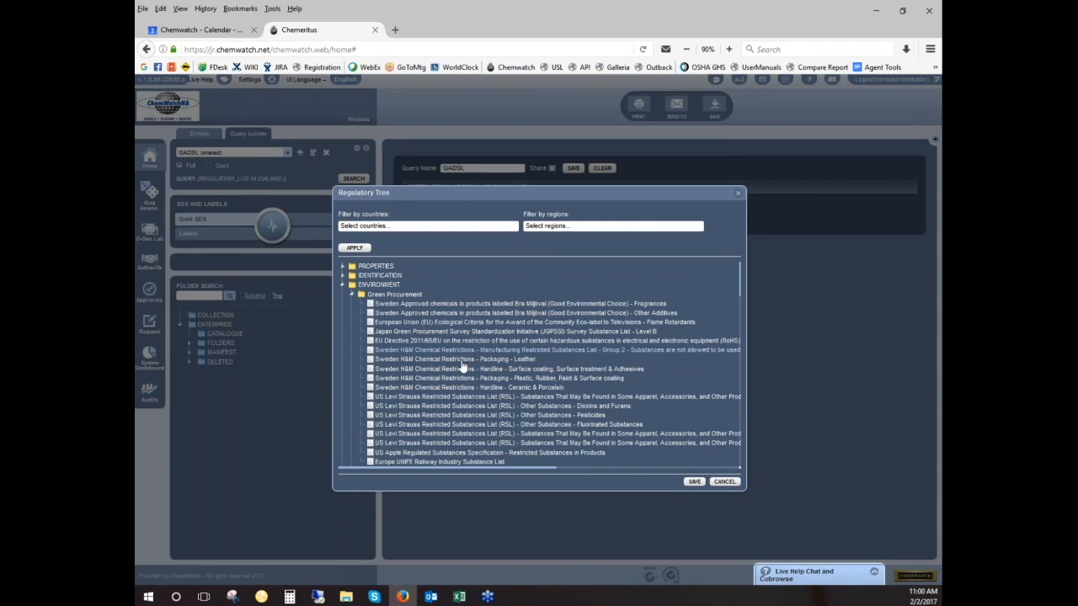
{"action": "left_click", "coordinate": [342, 276]}
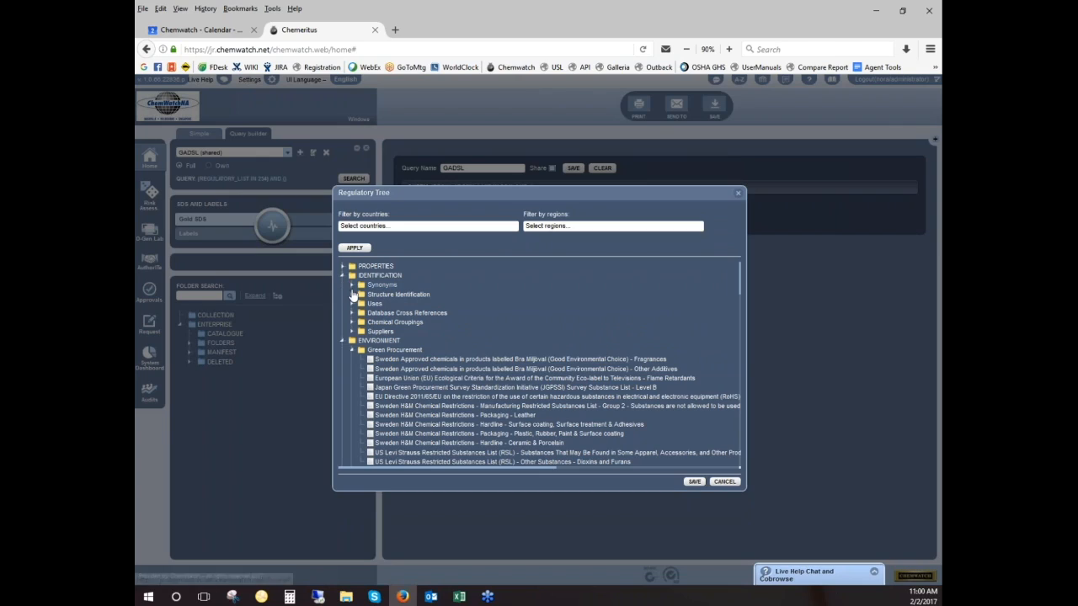
{"action": "left_click", "coordinate": [352, 289]}
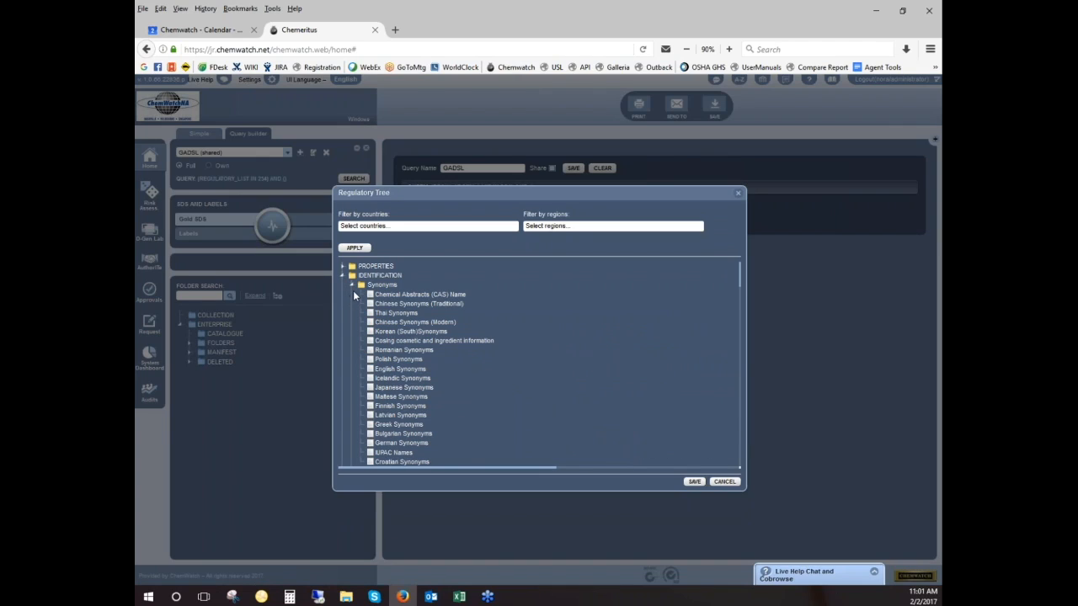
{"action": "left_click", "coordinate": [352, 288]}
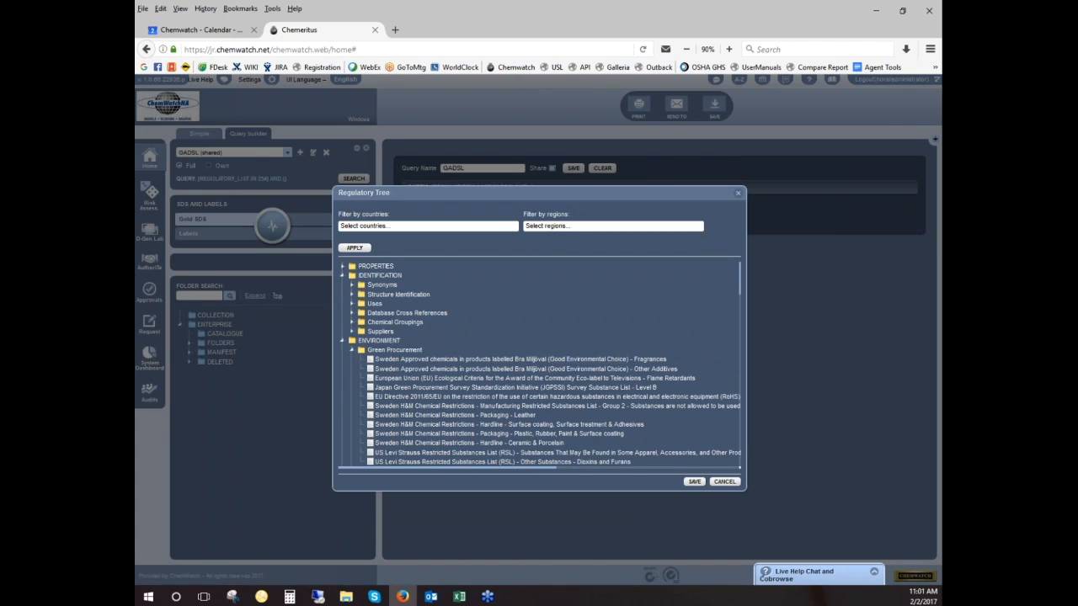
Step: Filter the regulatory tree by United States and extend the country filter with Argentina
{"action": "left_click", "coordinate": [372, 226]}
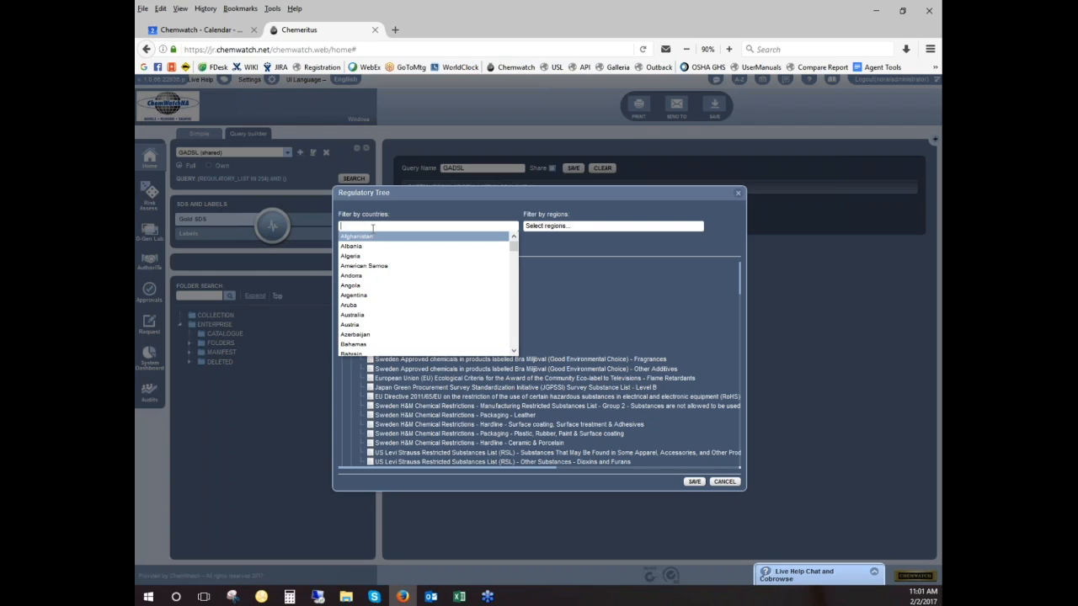
{"action": "left_click_drag", "start_coordinate": [513, 246], "coordinate": [514, 347]}
{"action": "left_click", "coordinate": [363, 313]}
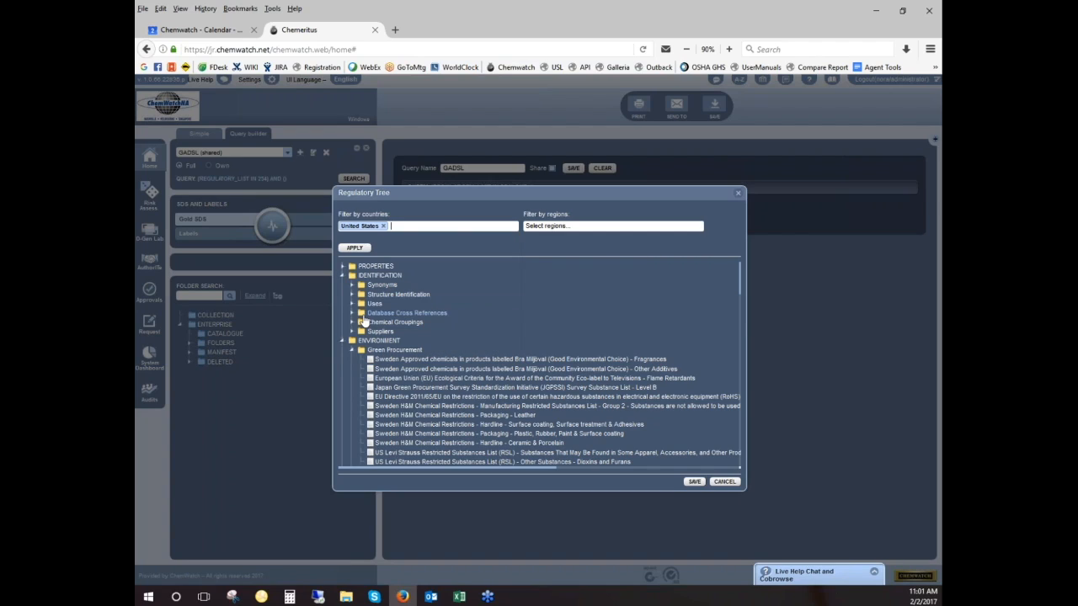
{"action": "left_click", "coordinate": [355, 249]}
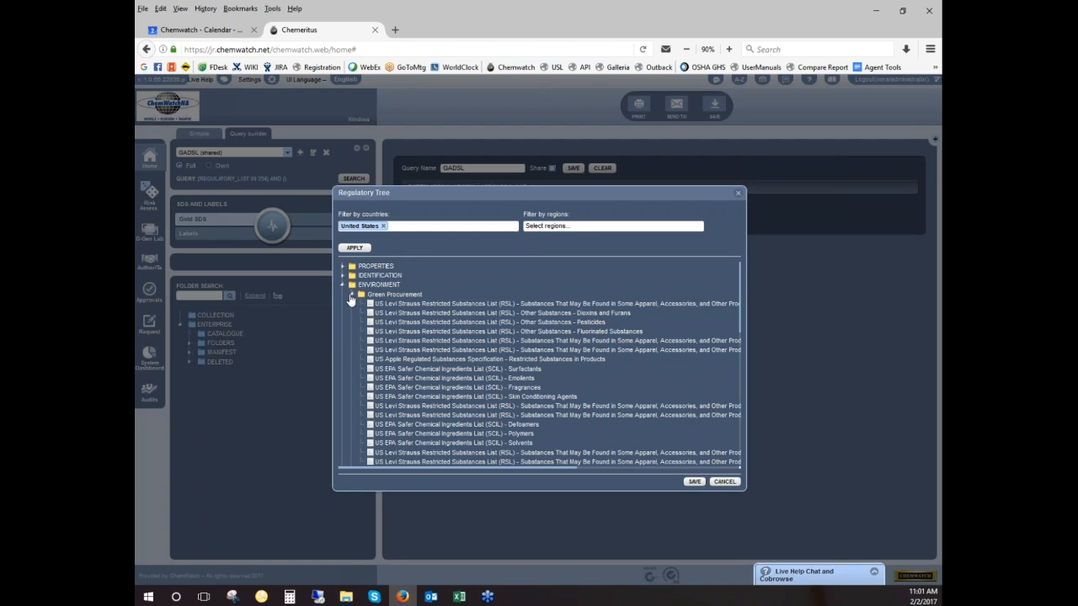
{"action": "left_click", "coordinate": [391, 228]}
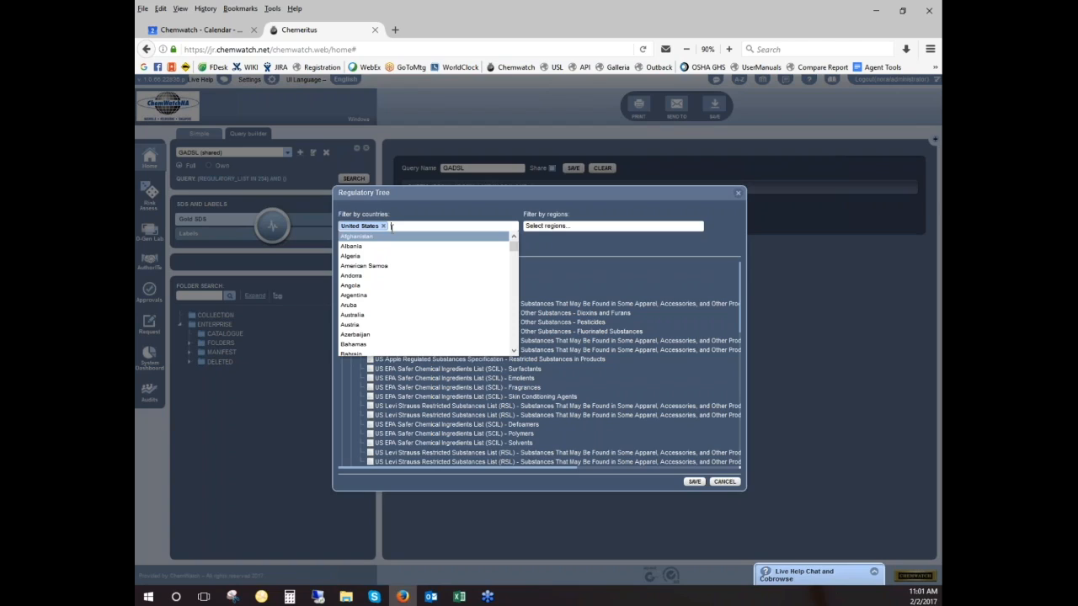
{"action": "left_click", "coordinate": [379, 296]}
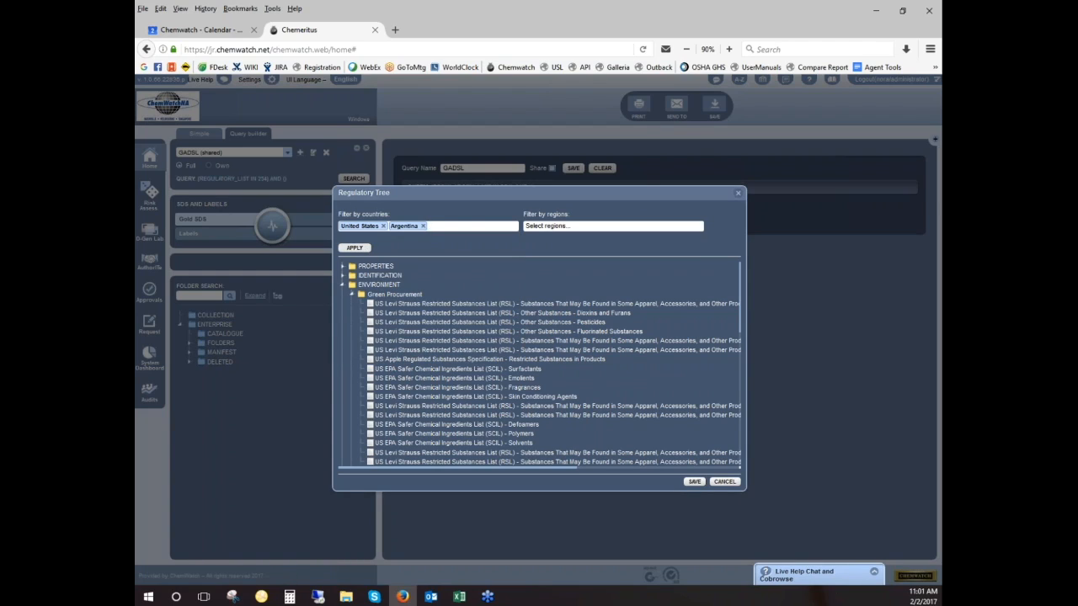
{"action": "left_click", "coordinate": [354, 249]}
Step: Set the first condition's list to US EPA Waste Minimisation Priority Chemicals (WMPCs) under Environment, Regulatory, Hazardous Waste
{"action": "left_click", "coordinate": [352, 295]}
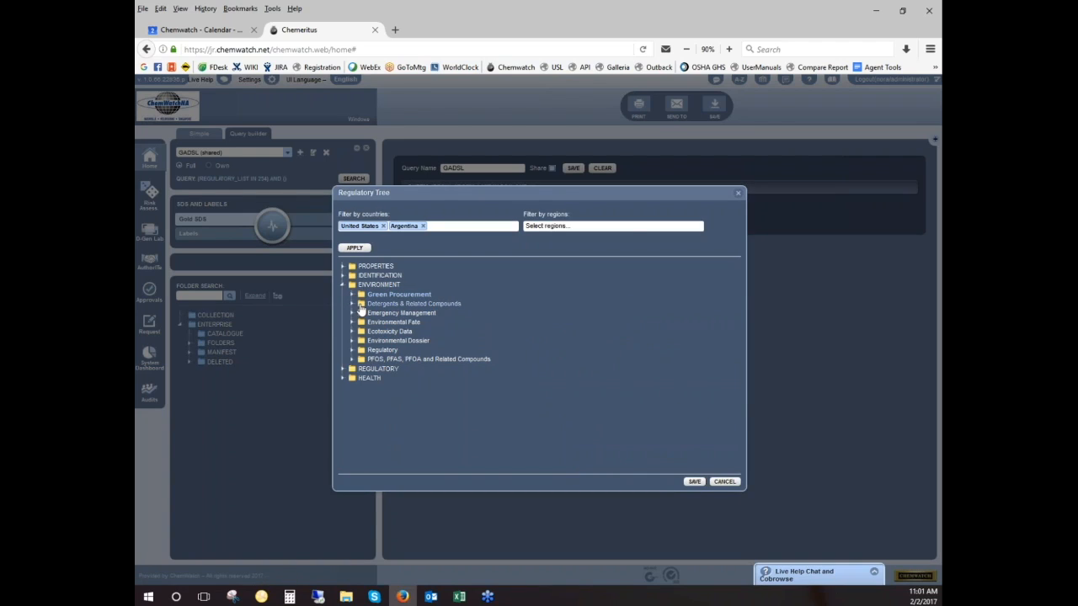
{"action": "left_click", "coordinate": [353, 350]}
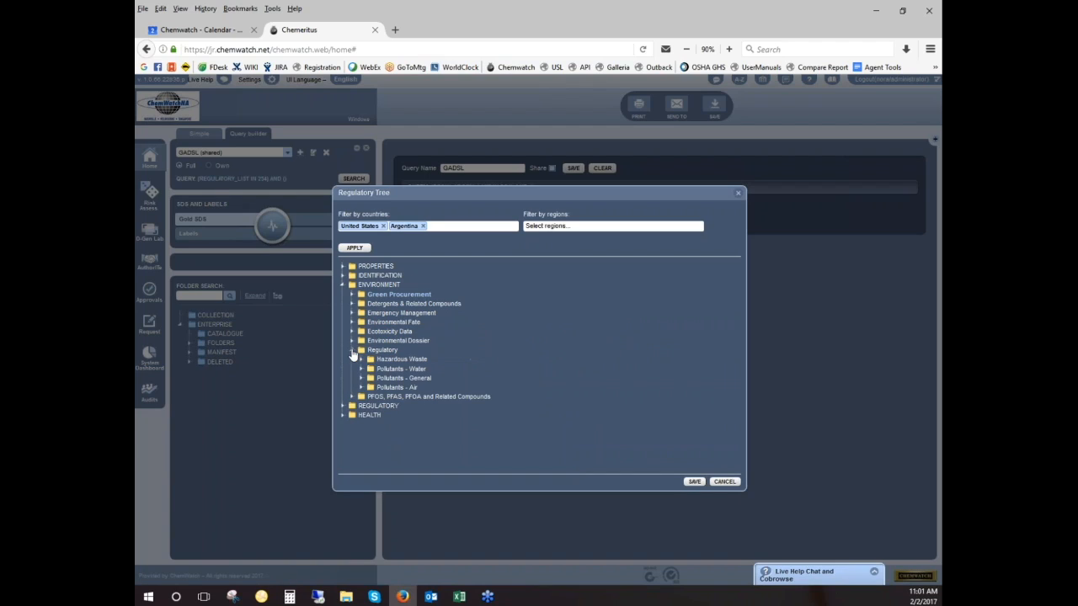
{"action": "left_click", "coordinate": [379, 370]}
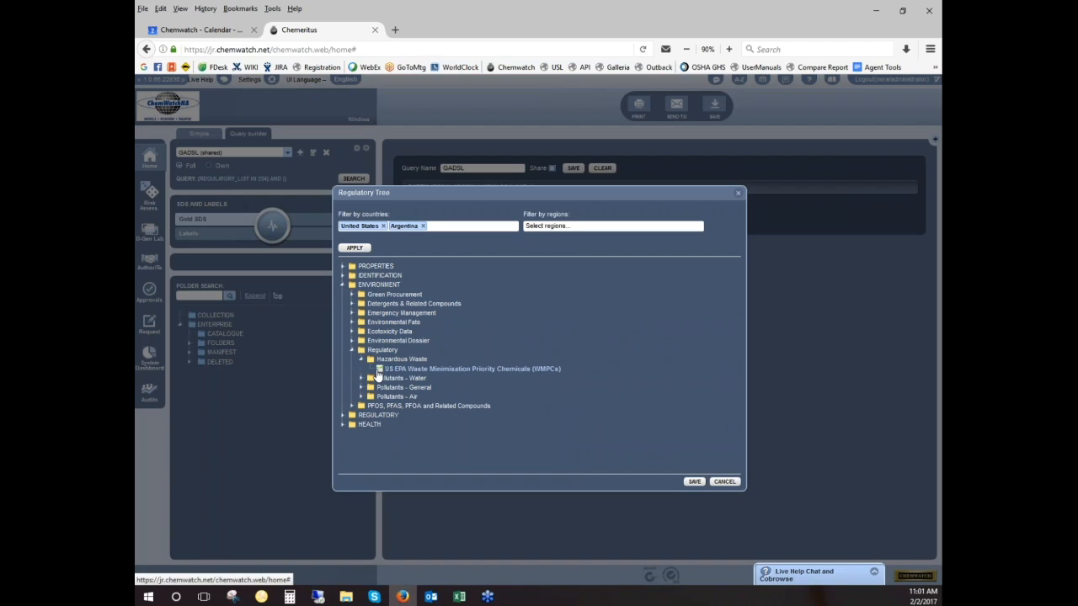
{"action": "left_click", "coordinate": [692, 482]}
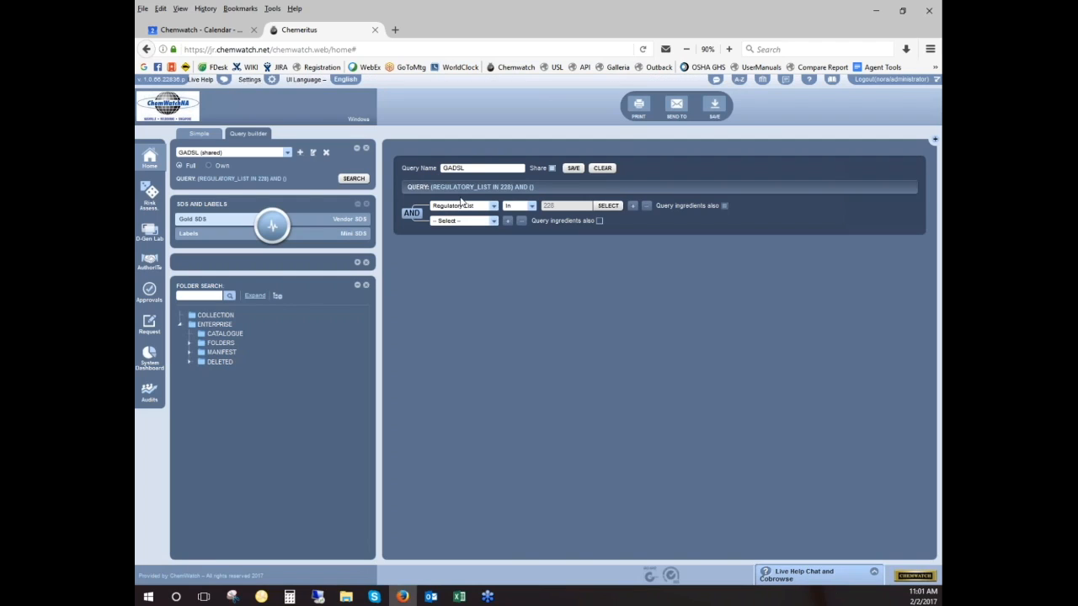
Step: Review the regulatory list selection of the query's first condition without changing it, and return to the simple search
{"action": "left_click", "coordinate": [602, 208]}
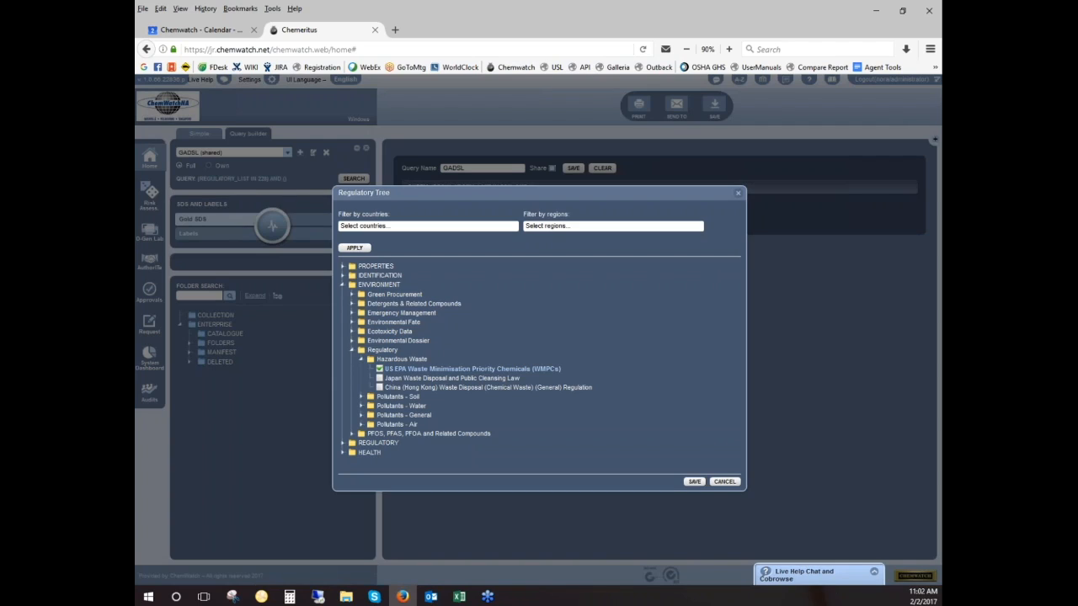
{"action": "left_click", "coordinate": [724, 483]}
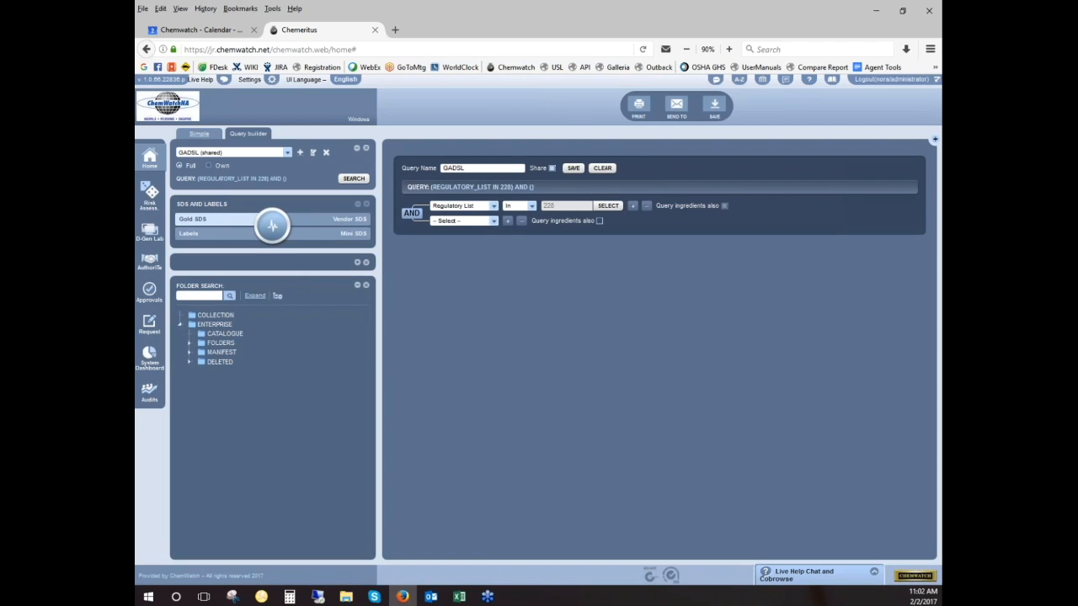
{"action": "left_click", "coordinate": [199, 133]}
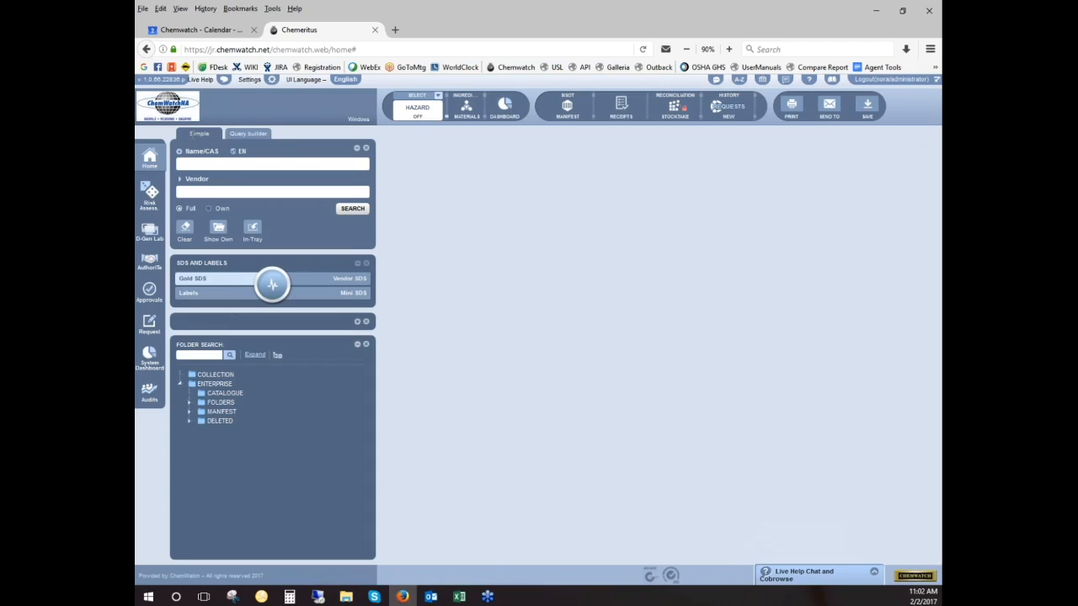